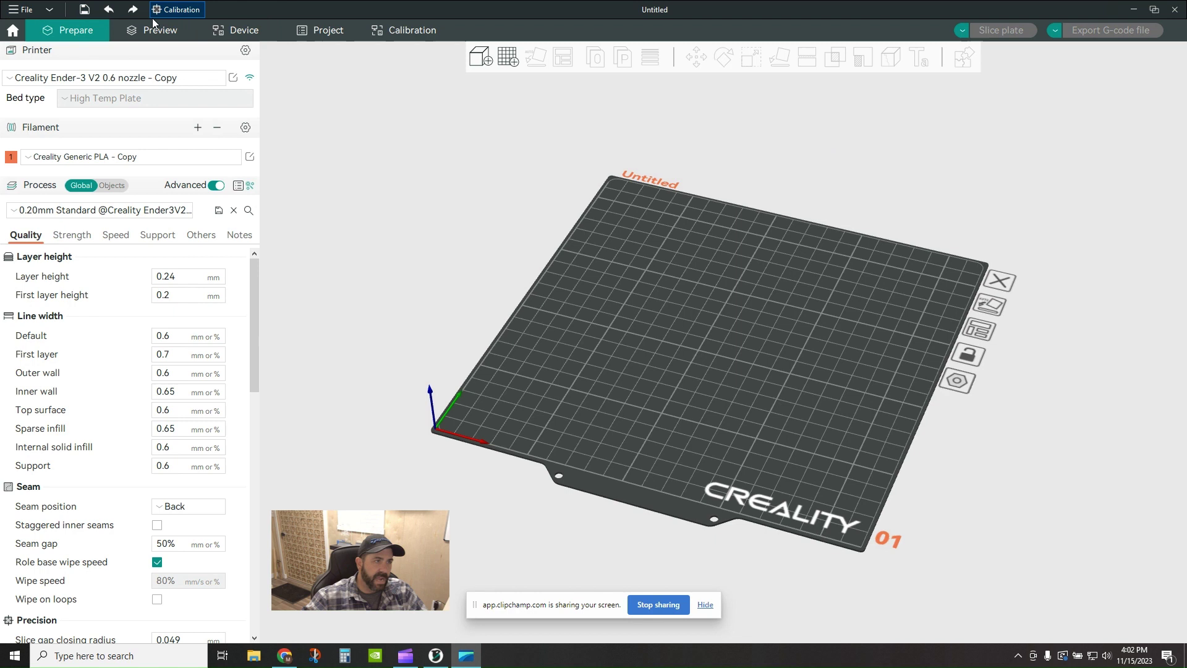
pyautogui.click(174, 15)
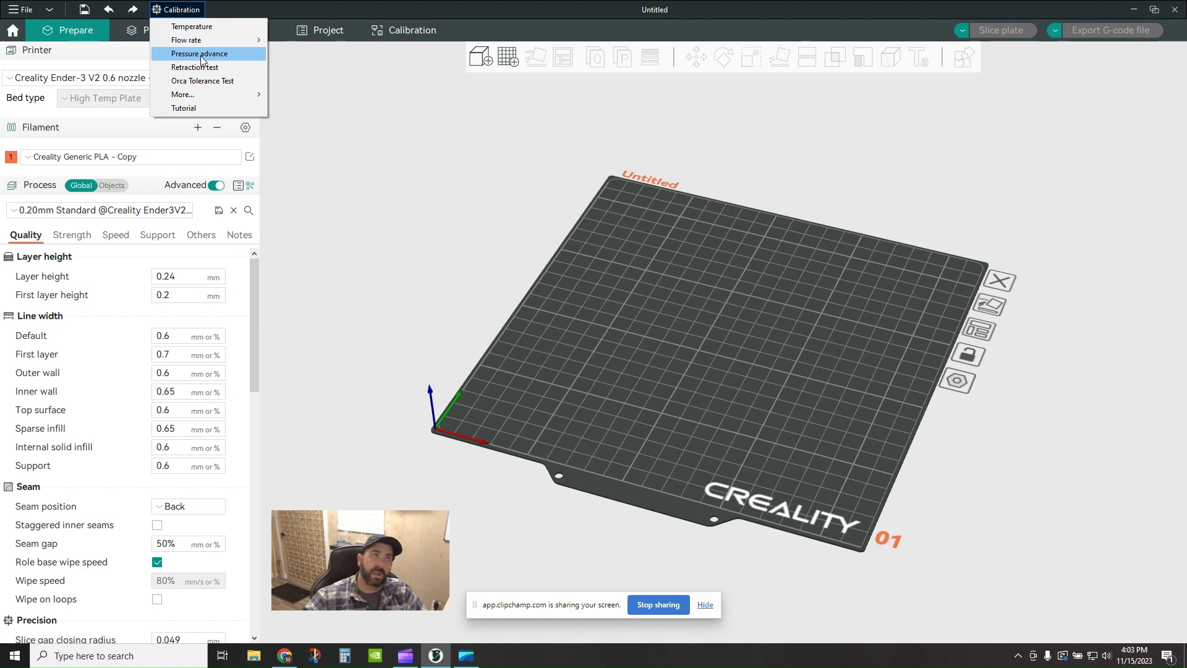
pyautogui.moveTo(210, 96)
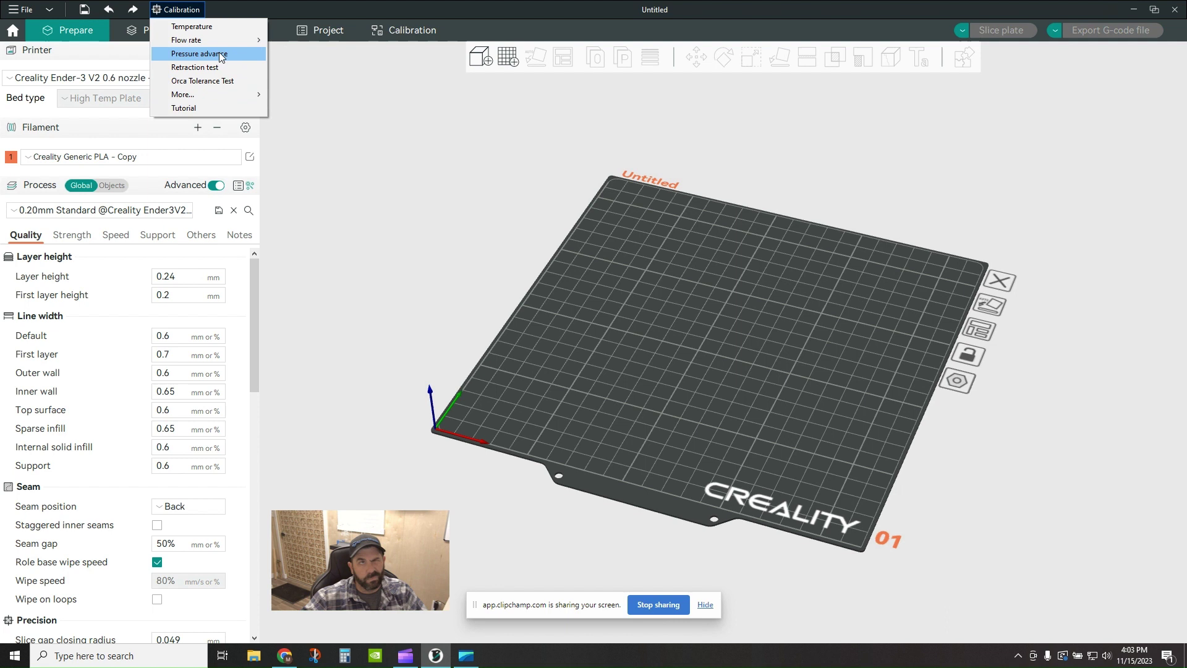
pyautogui.press('Up')
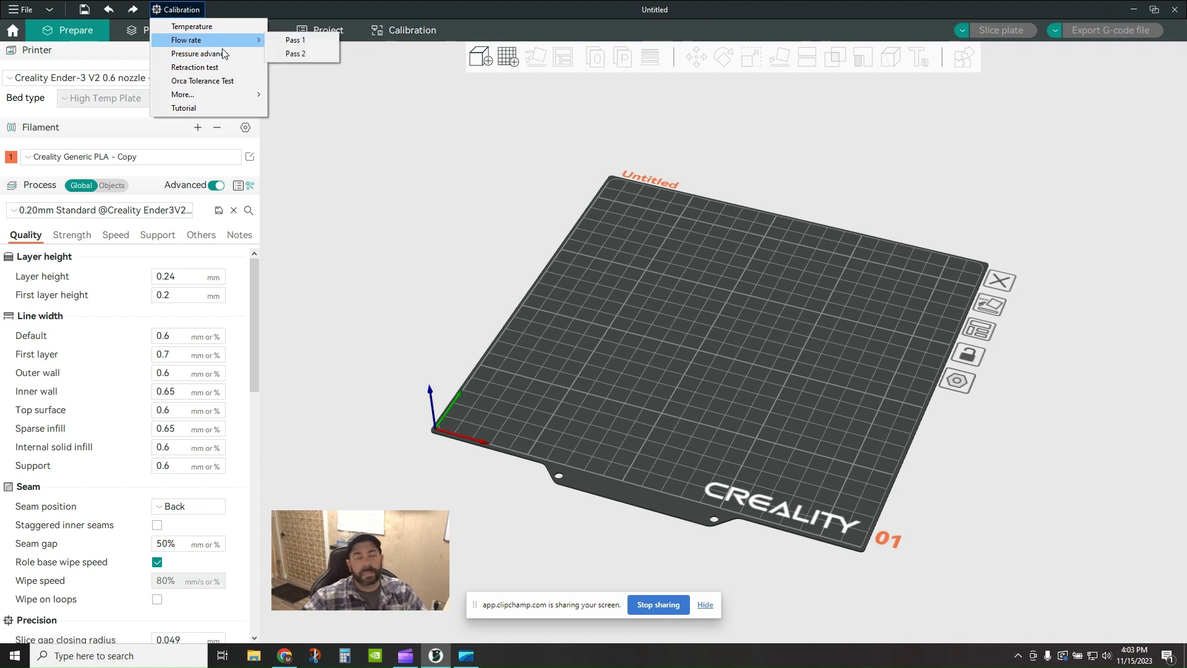
pyautogui.press('Up')
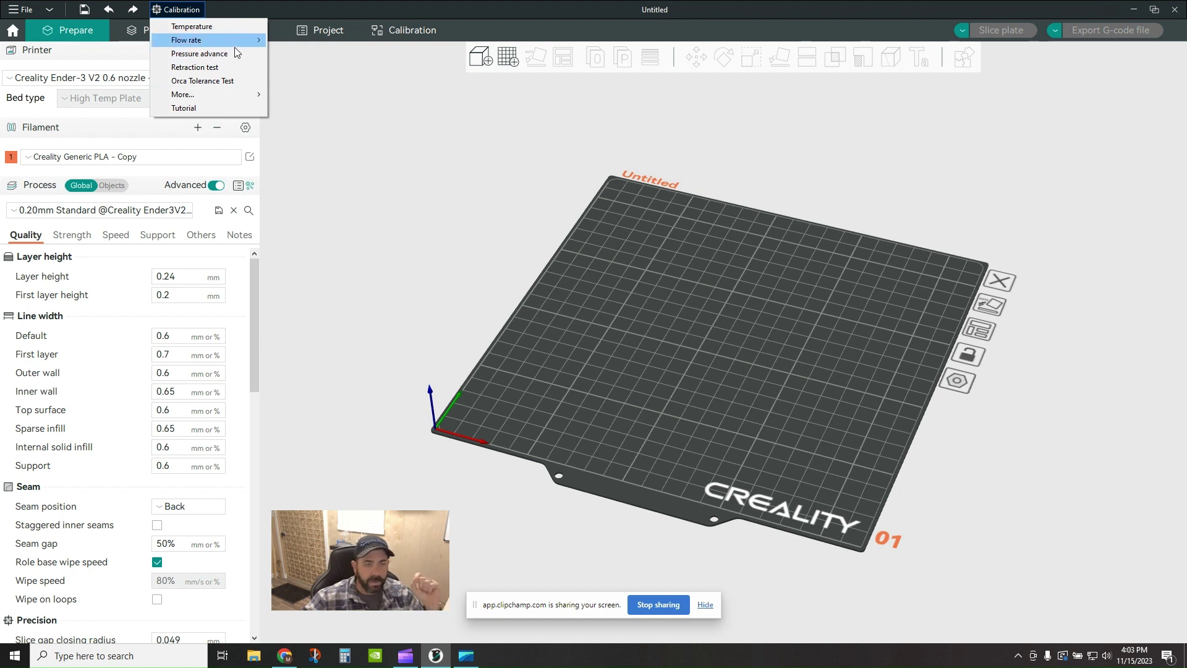
# Dismiss the Calibration menu without adding a test, leaving the empty Ender-3 V2 plate
pyautogui.moveTo(235, 46)
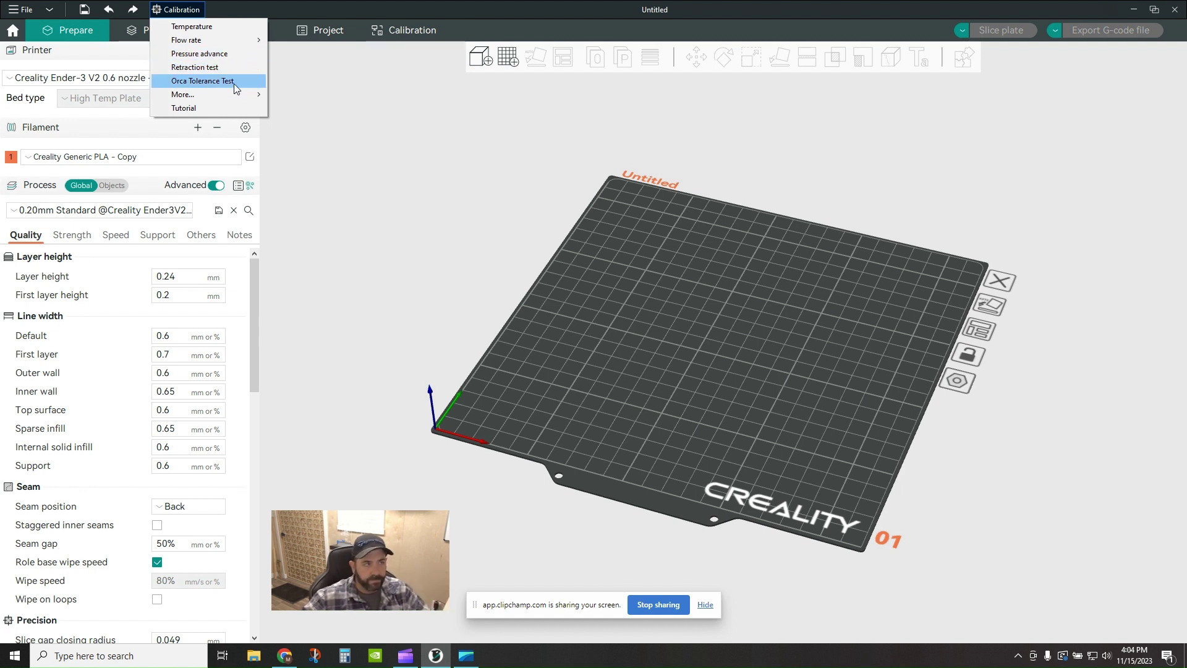
pyautogui.click(384, 142)
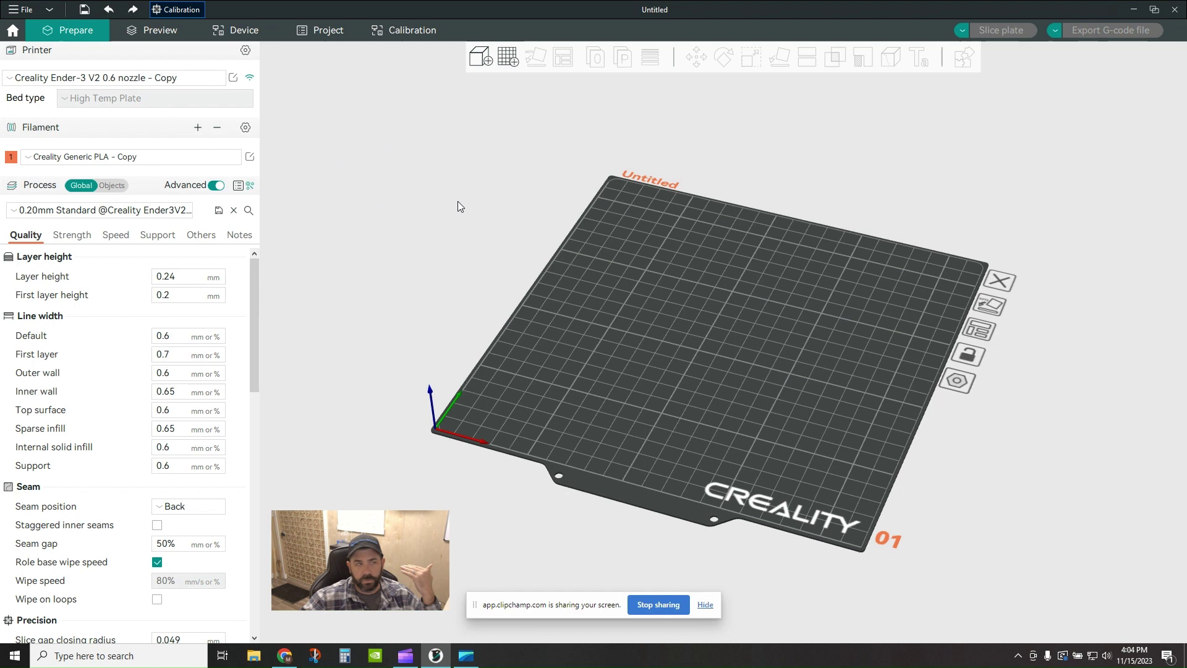
# Create a new untitled project from the Home page
pyautogui.click(12, 30)
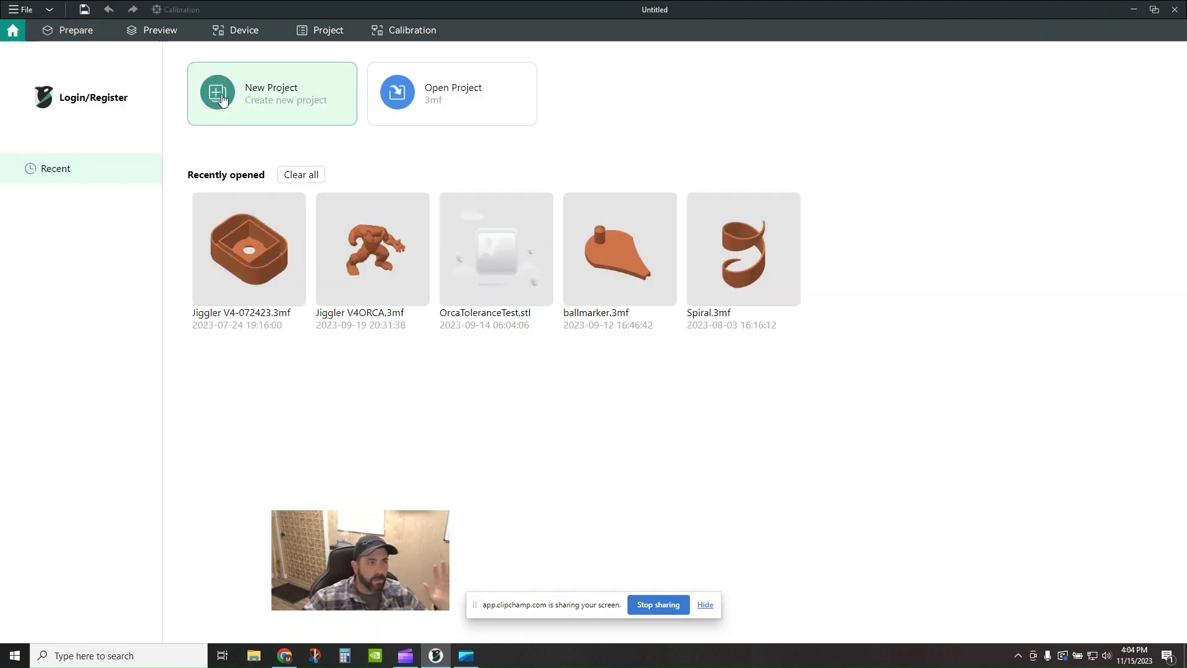
pyautogui.click(69, 30)
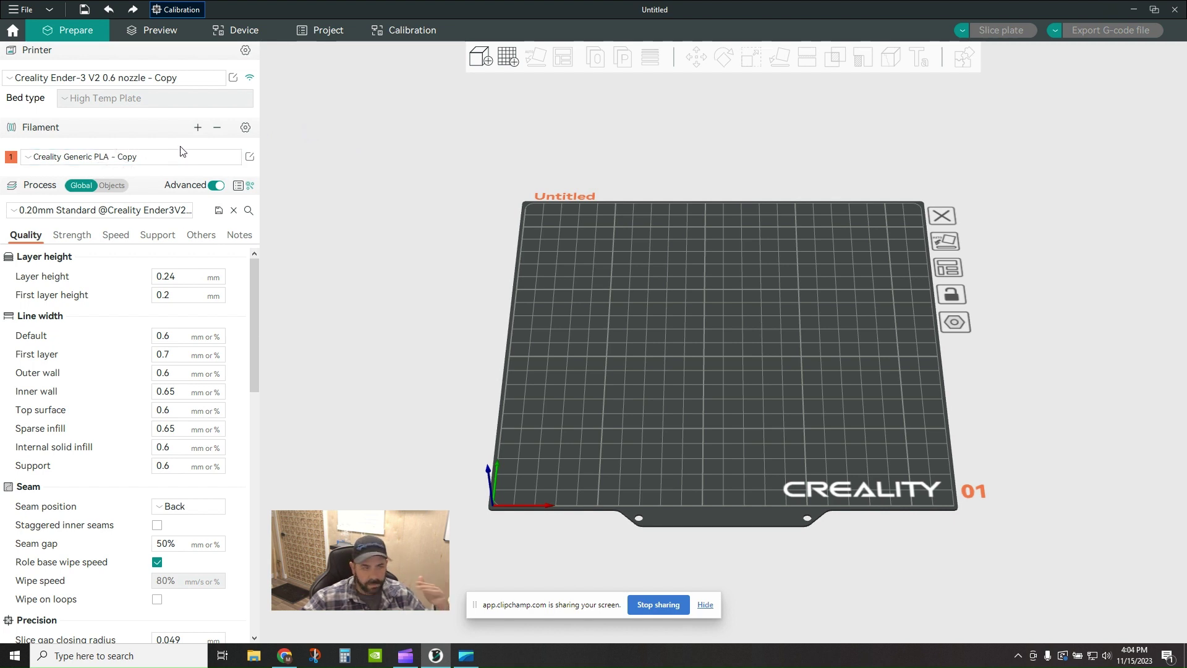
pyautogui.click(250, 159)
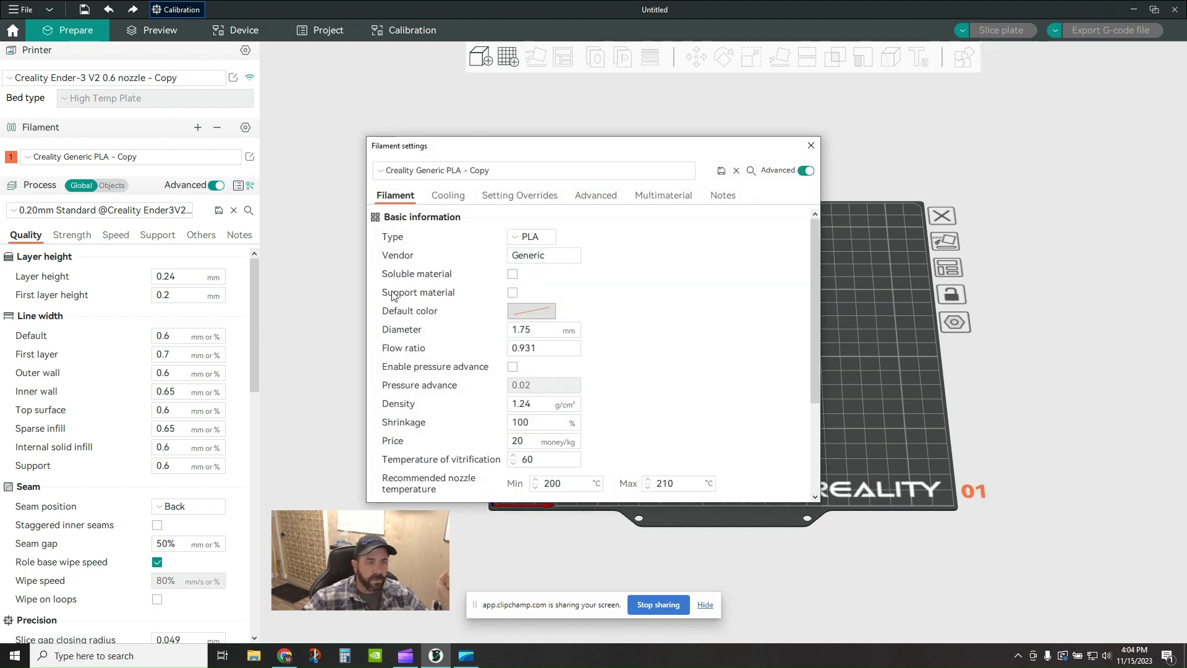
pyautogui.click(549, 351)
pyautogui.moveTo(548, 351); pyautogui.dragTo(513, 349)
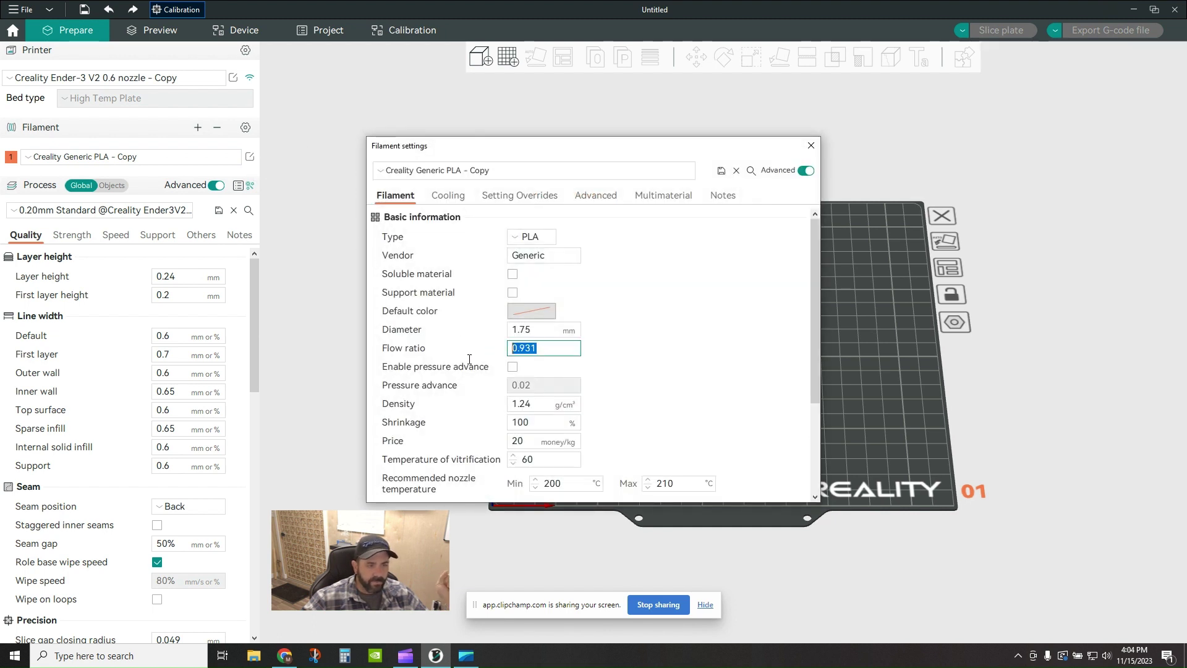
pyautogui.click(555, 350)
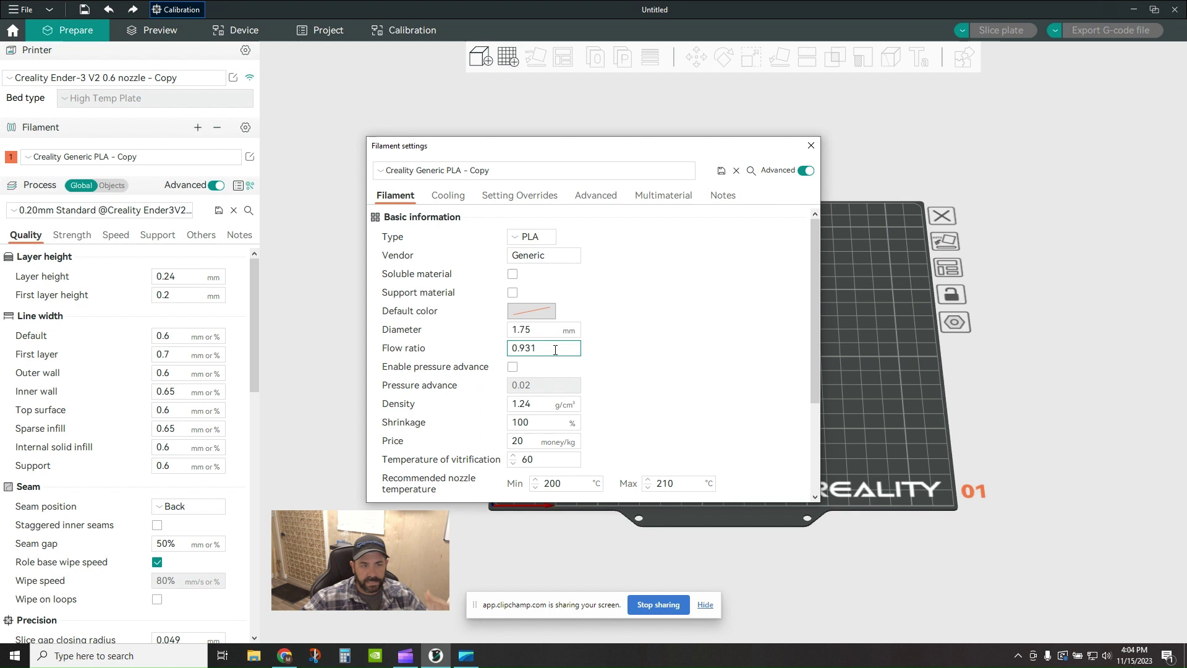
pyautogui.moveTo(554, 350); pyautogui.dragTo(508, 352)
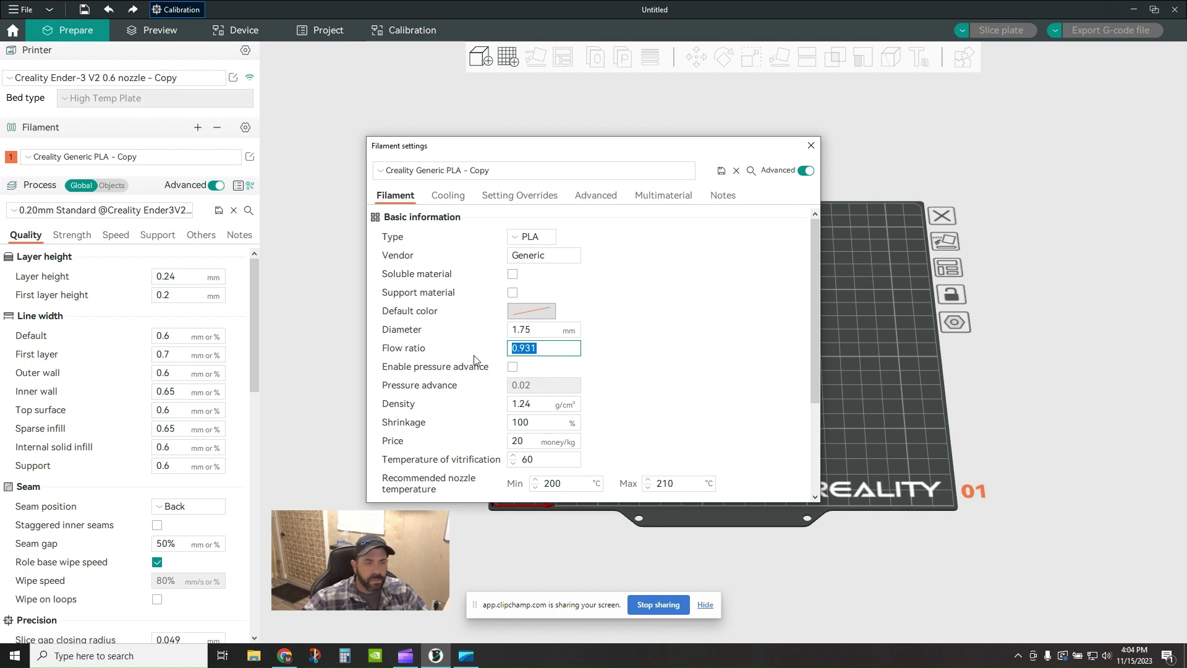
pyautogui.click(544, 347)
pyautogui.moveTo(544, 347); pyautogui.dragTo(479, 361)
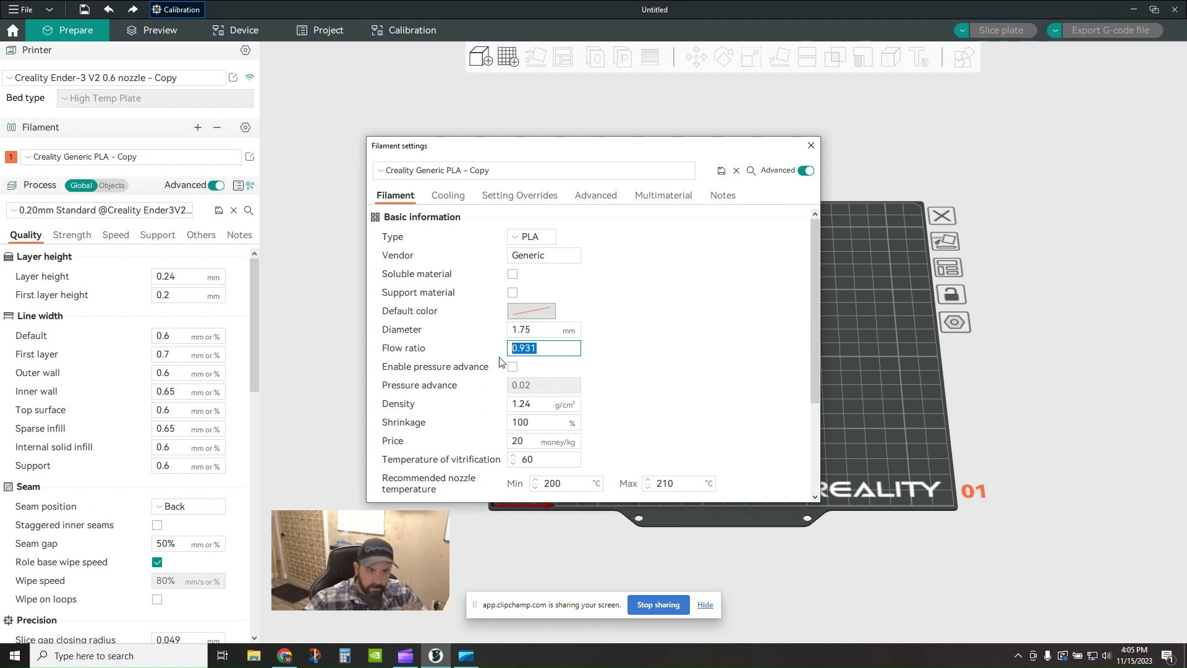
pyautogui.click(810, 145)
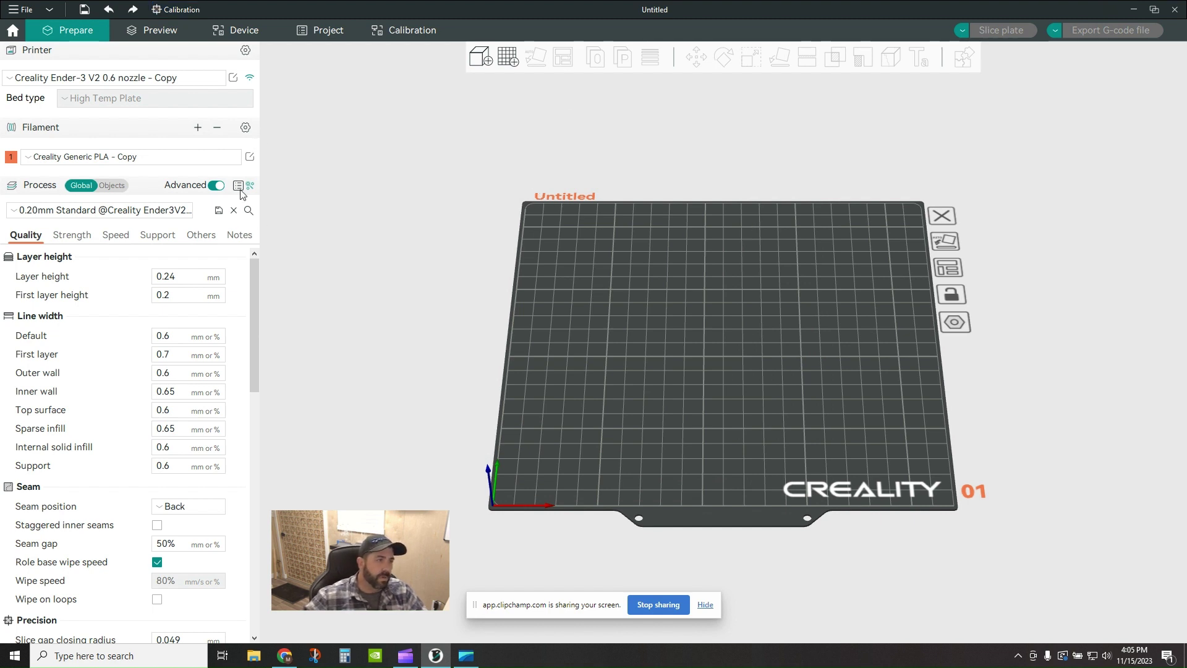
# Generate the Flow rate Pass 1 test from the Calibration menu
pyautogui.click(185, 10)
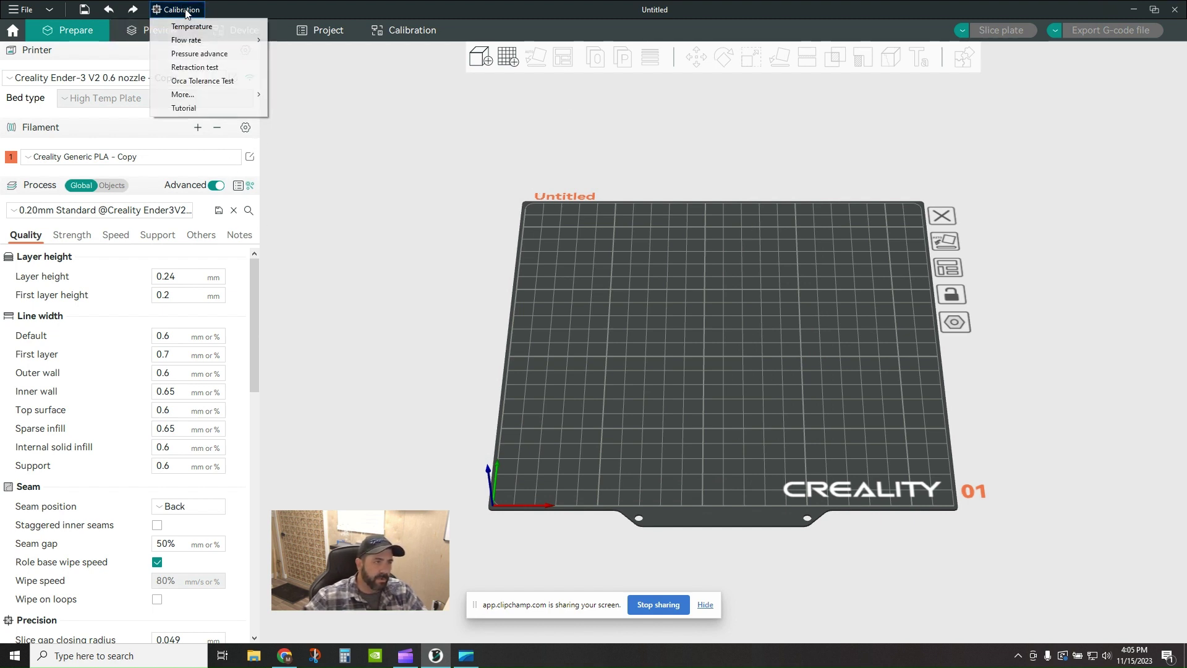
pyautogui.moveTo(195, 44)
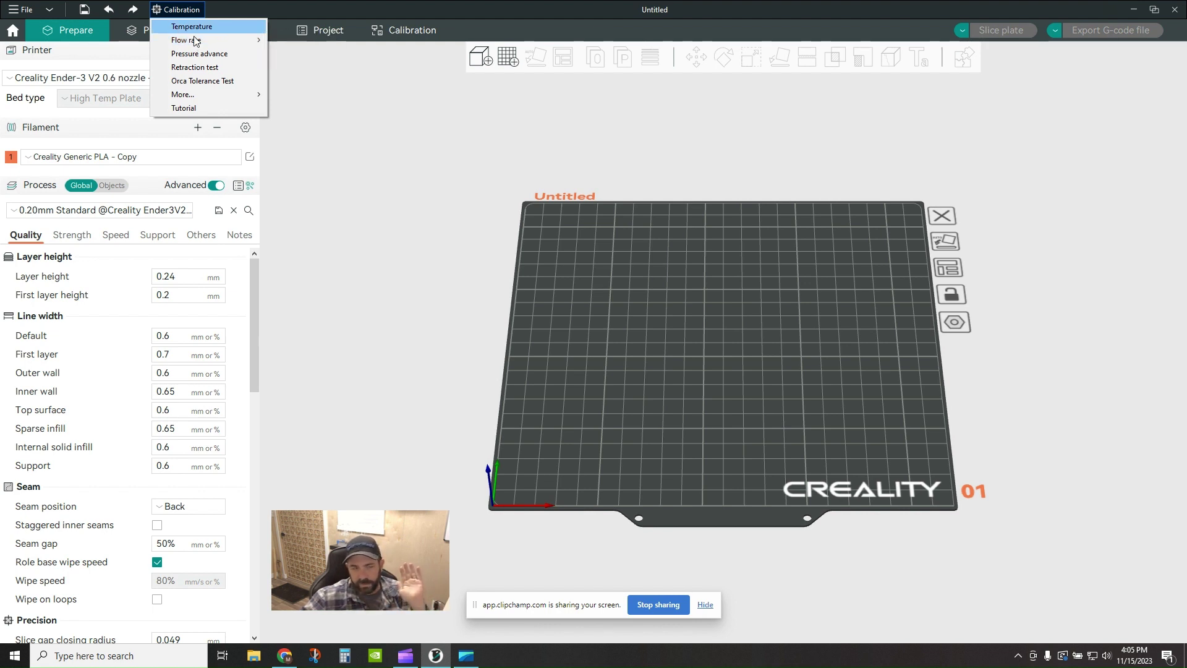
pyautogui.click(290, 40)
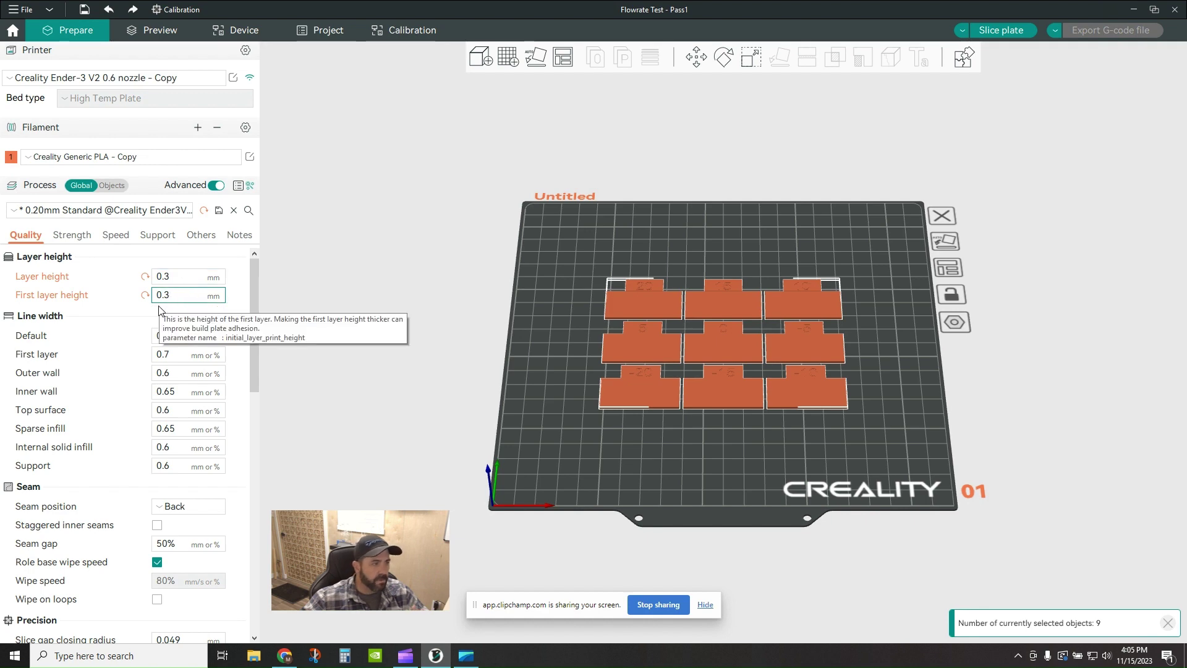
# Review the process Quality, Strength and Speed settings
pyautogui.scroll(-9, 138, 407)
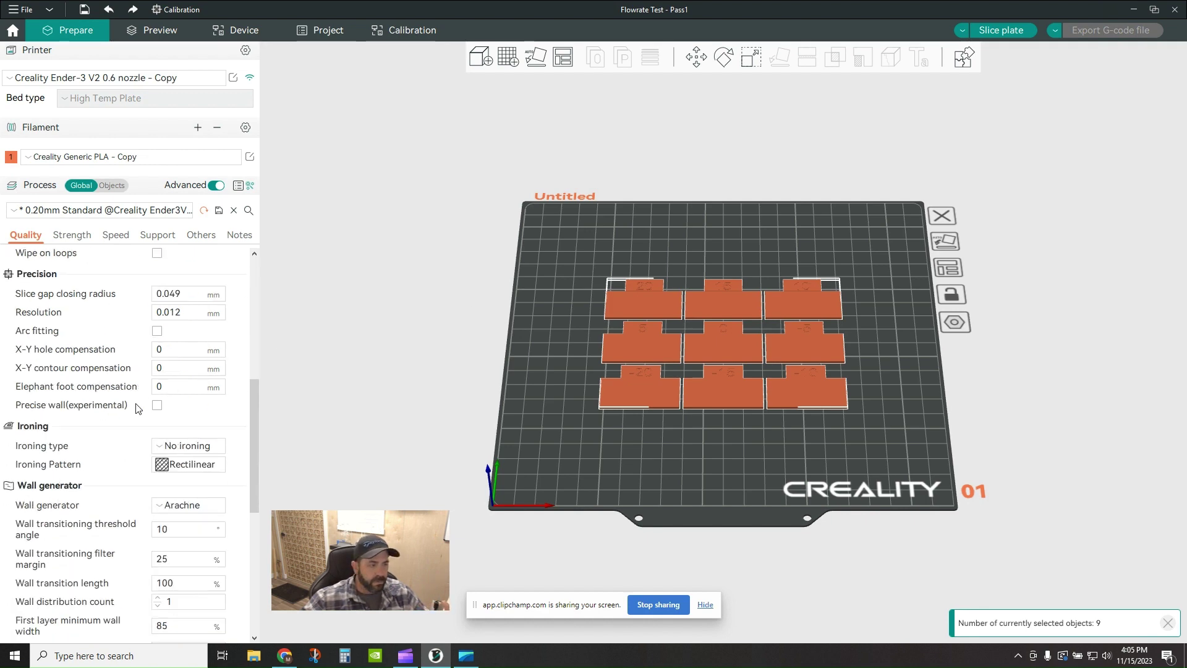
pyautogui.scroll(-3, 137, 406)
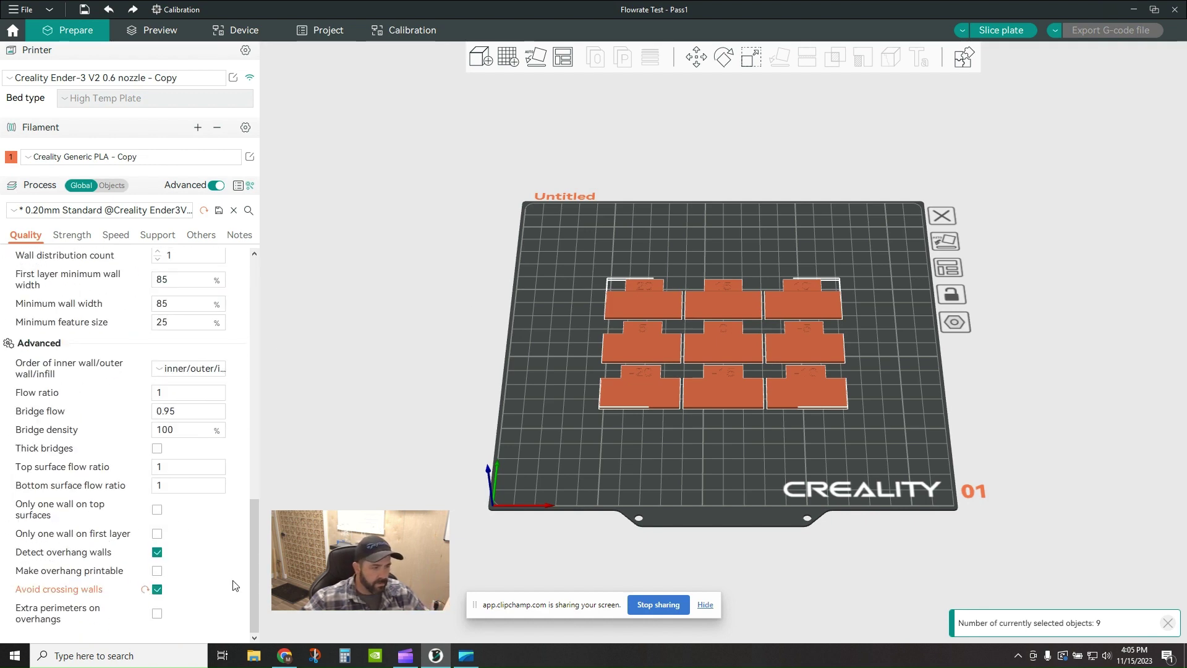
pyautogui.click(72, 235)
pyautogui.scroll(4, 155, 374)
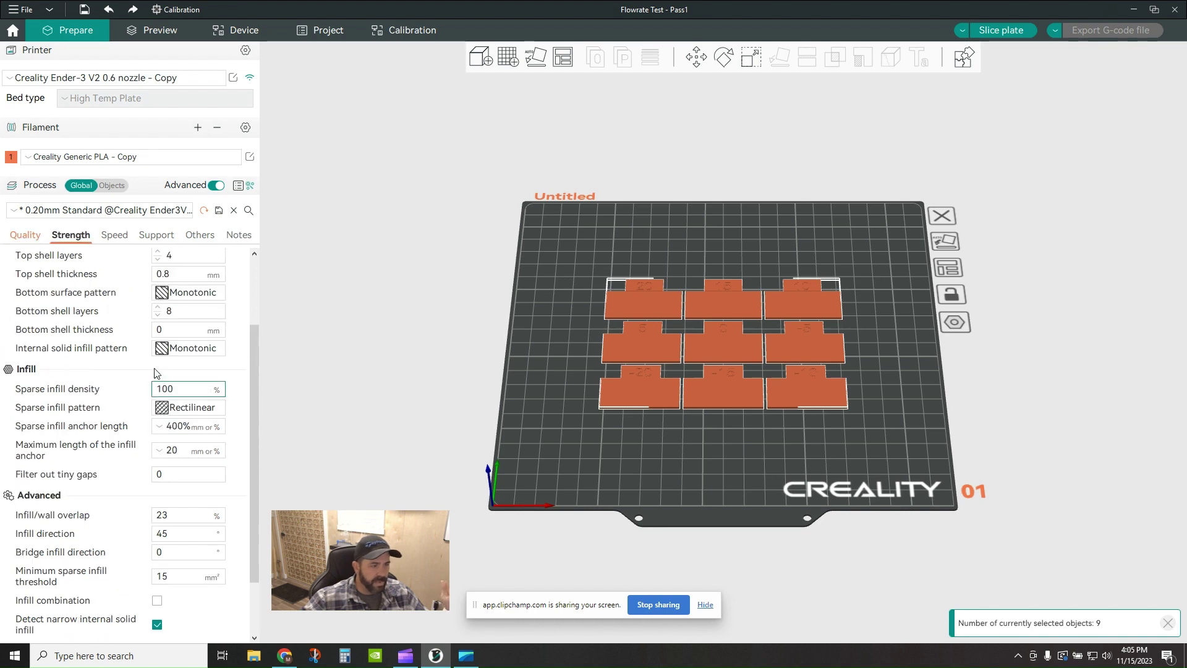
pyautogui.click(114, 234)
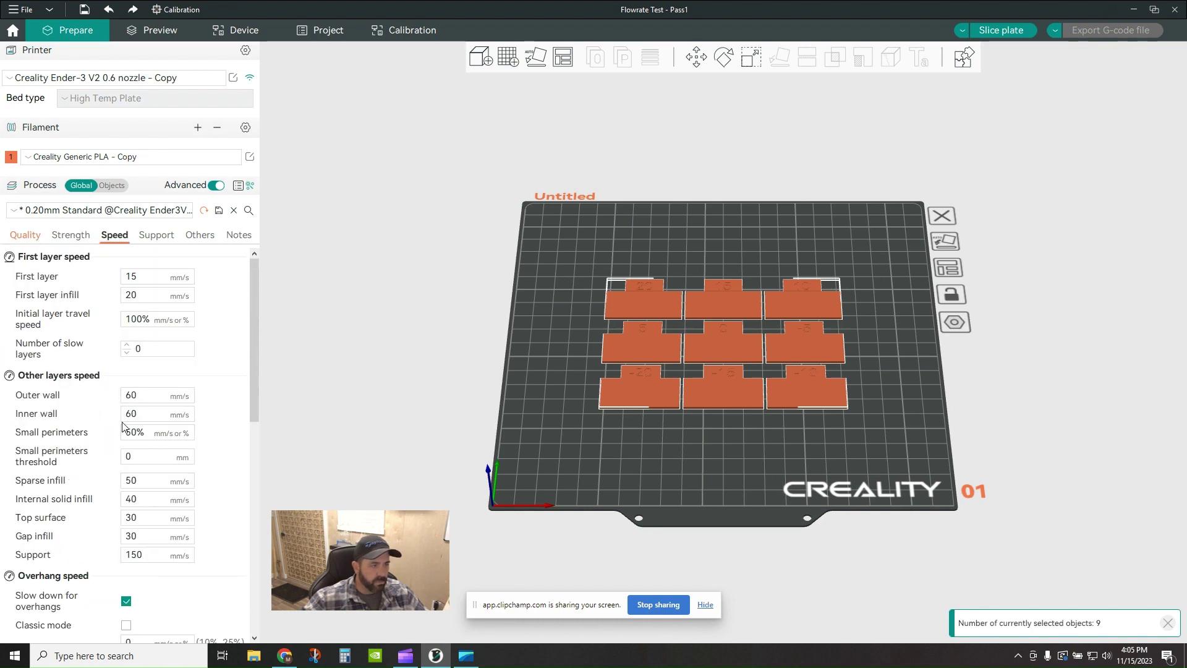
pyautogui.scroll(-3, 144, 414)
pyautogui.scroll(-4, 146, 413)
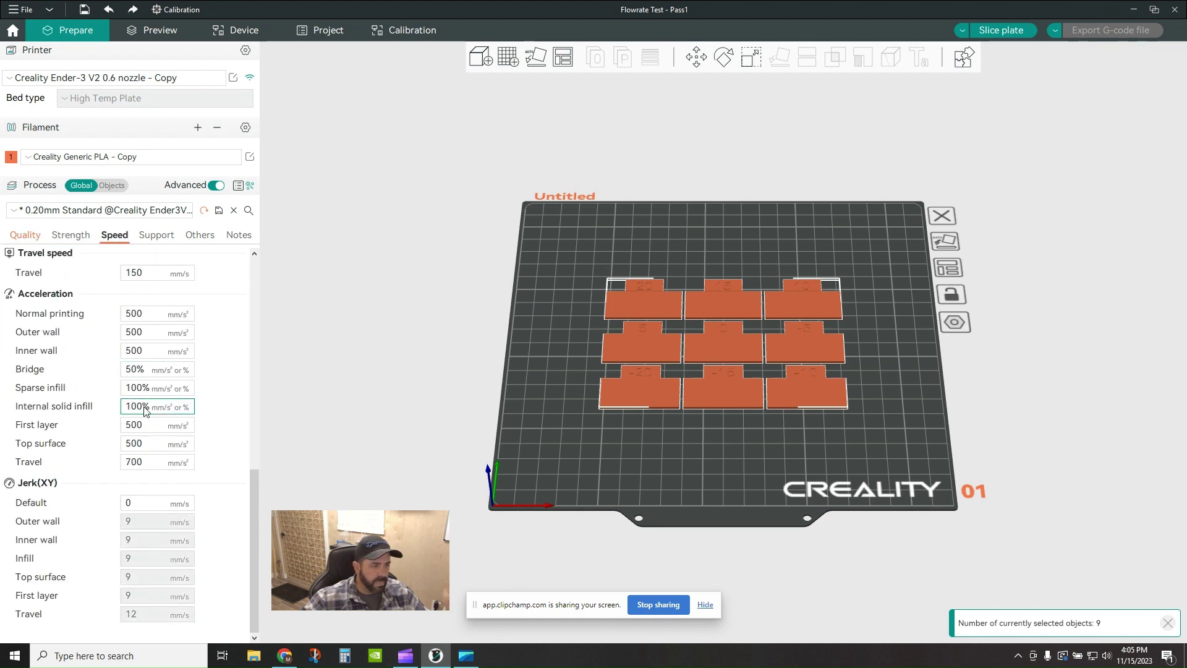
# Switch process settings to Objects, select flowrate_0, and slice the plate
pyautogui.click(106, 185)
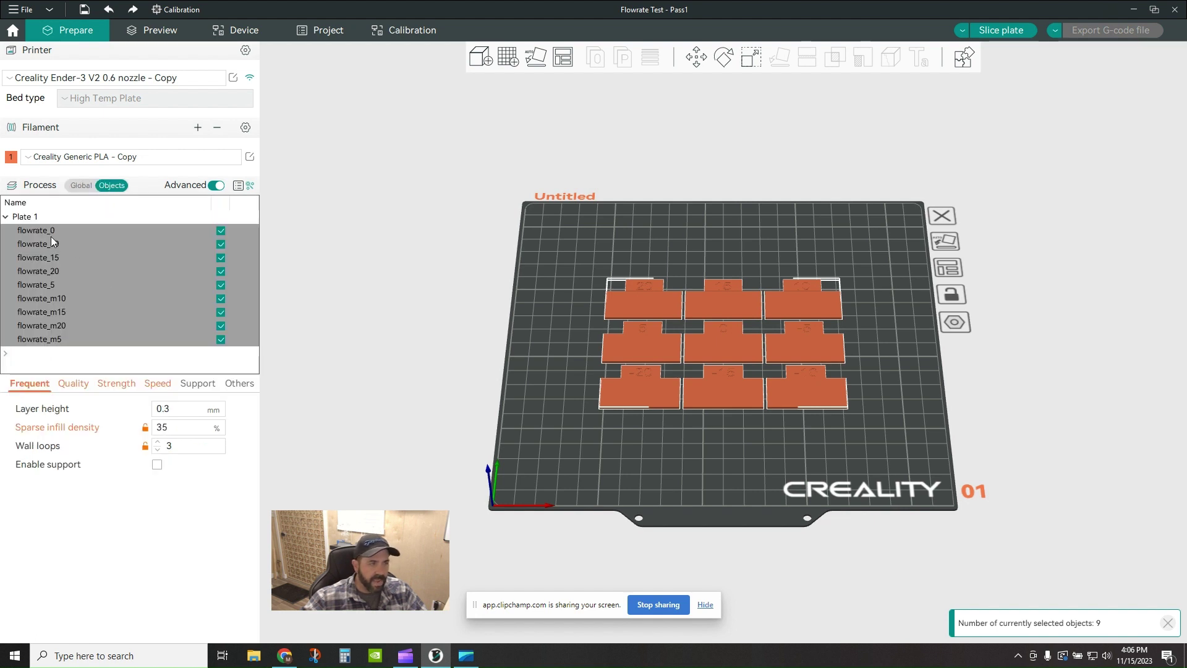
pyautogui.click(33, 229)
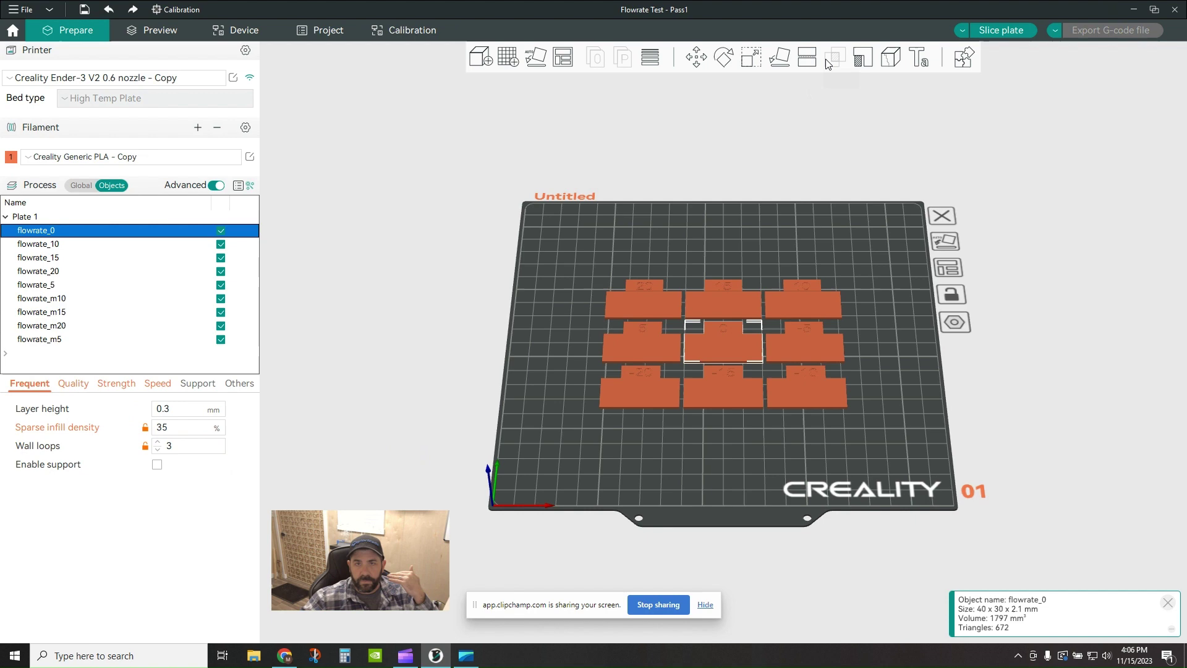
pyautogui.click(977, 31)
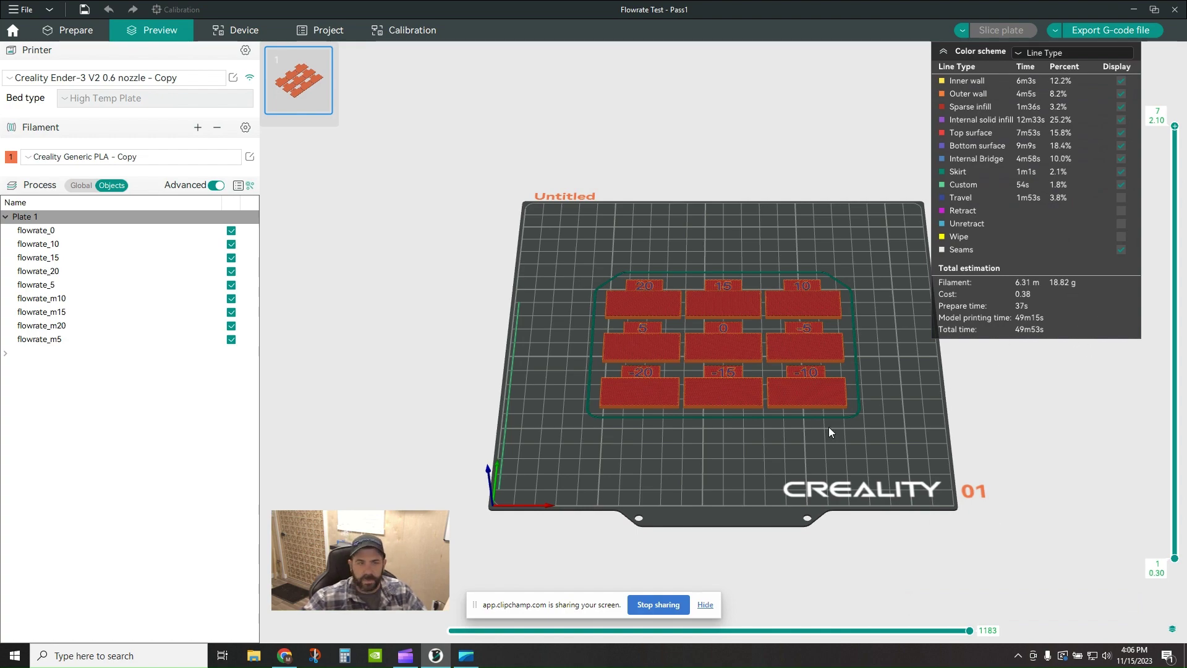
# Orbit, zoom and pan the sliced preview to centre the nine test blocks
pyautogui.moveTo(829, 428); pyautogui.dragTo(818, 457)
pyautogui.scroll(6, 818, 457)
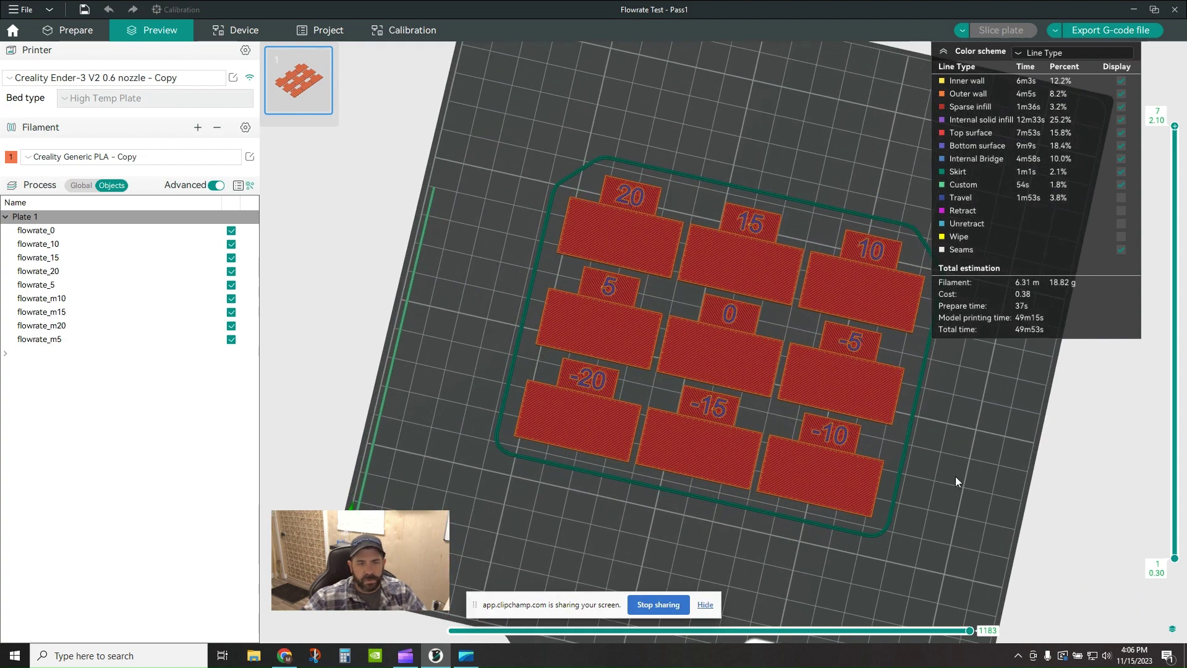
pyautogui.moveTo(955, 476); pyautogui.dragTo(851, 459, button='middle')
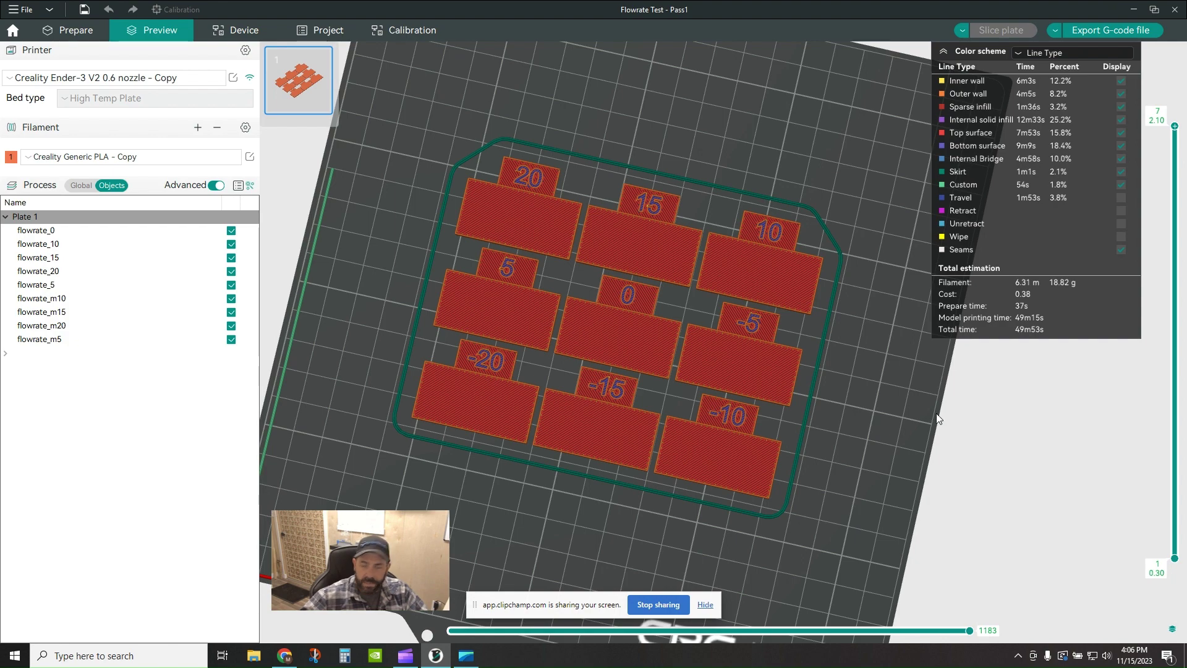
pyautogui.moveTo(906, 433); pyautogui.dragTo(914, 422)
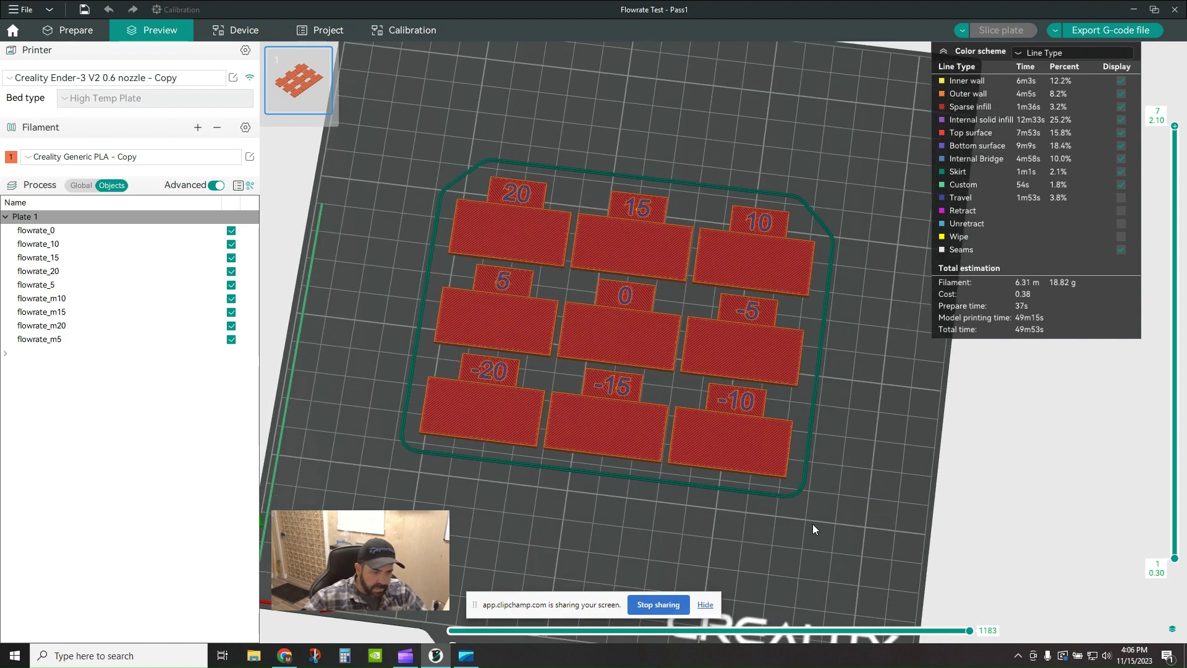
# Open a printed flow-test photo from Downloads > attachments (13)
pyautogui.click(254, 655)
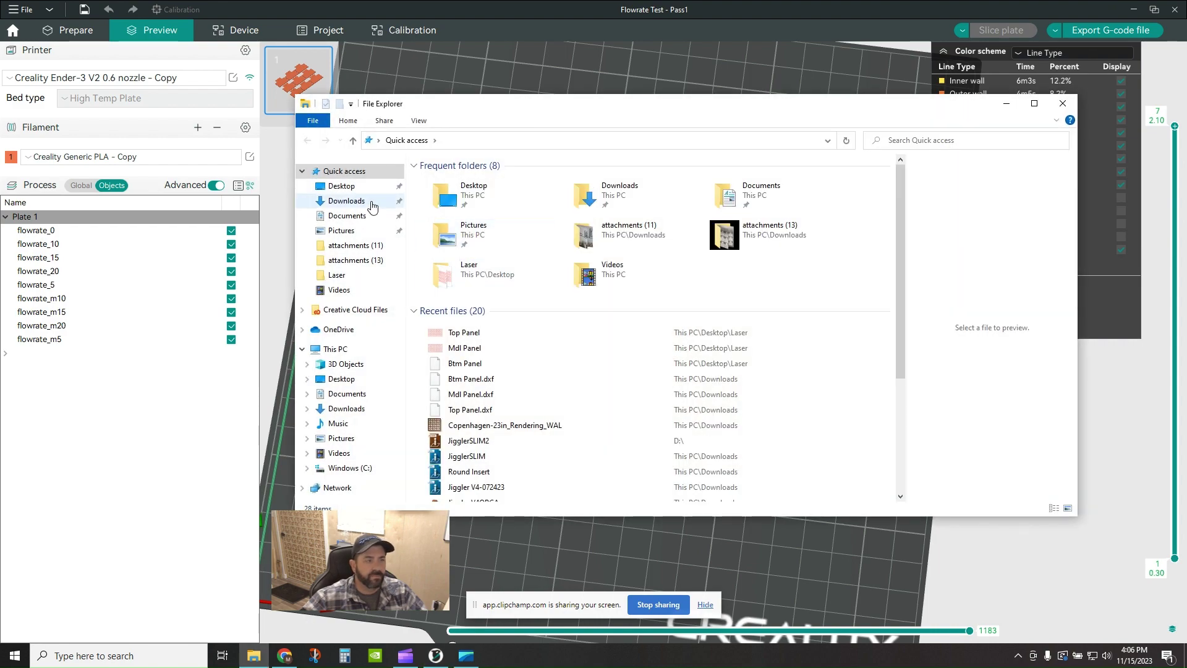
pyautogui.click(346, 200)
pyautogui.doubleClick(493, 243)
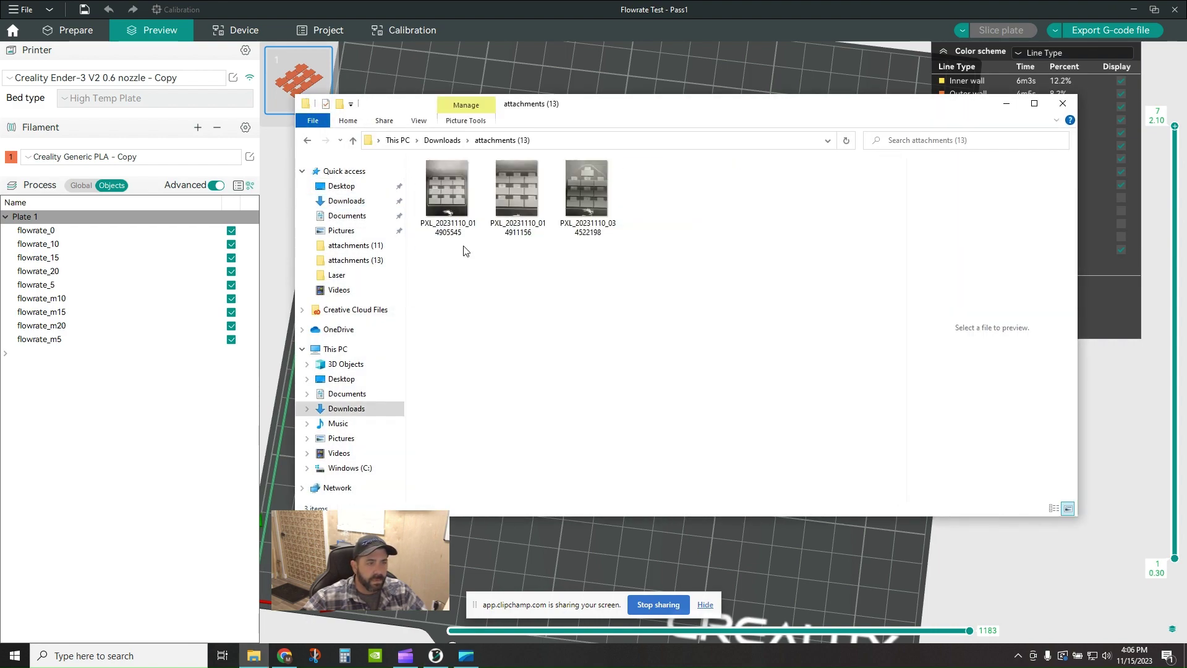
pyautogui.doubleClick(518, 197)
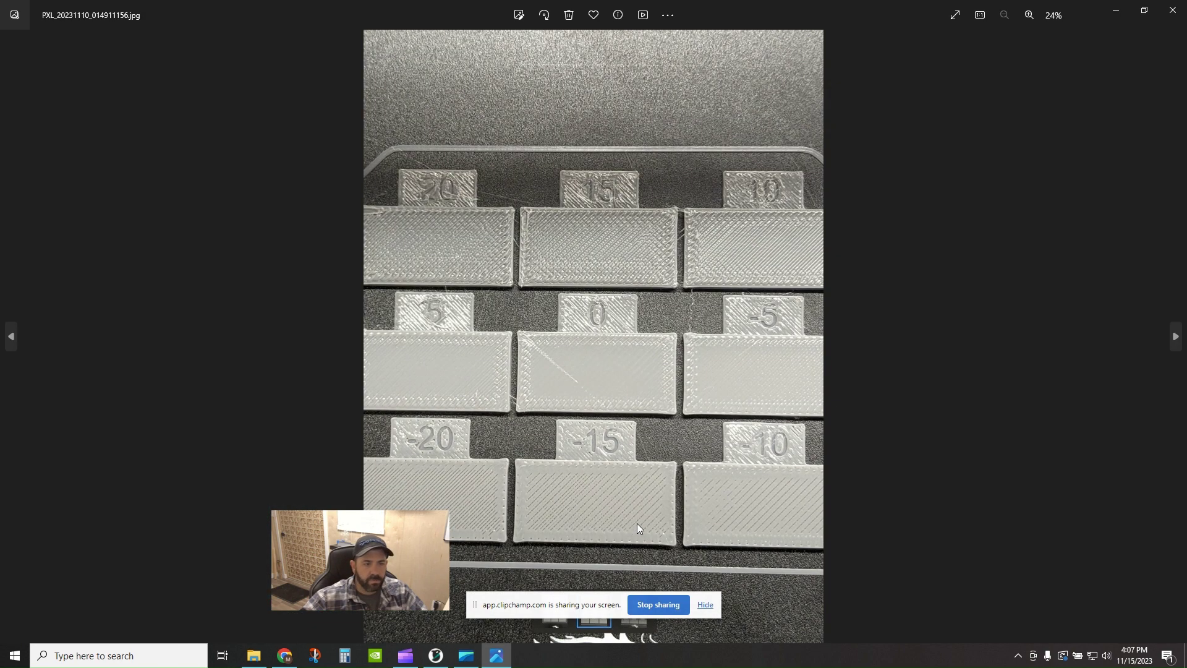
pyautogui.scroll(4, 625, 406)
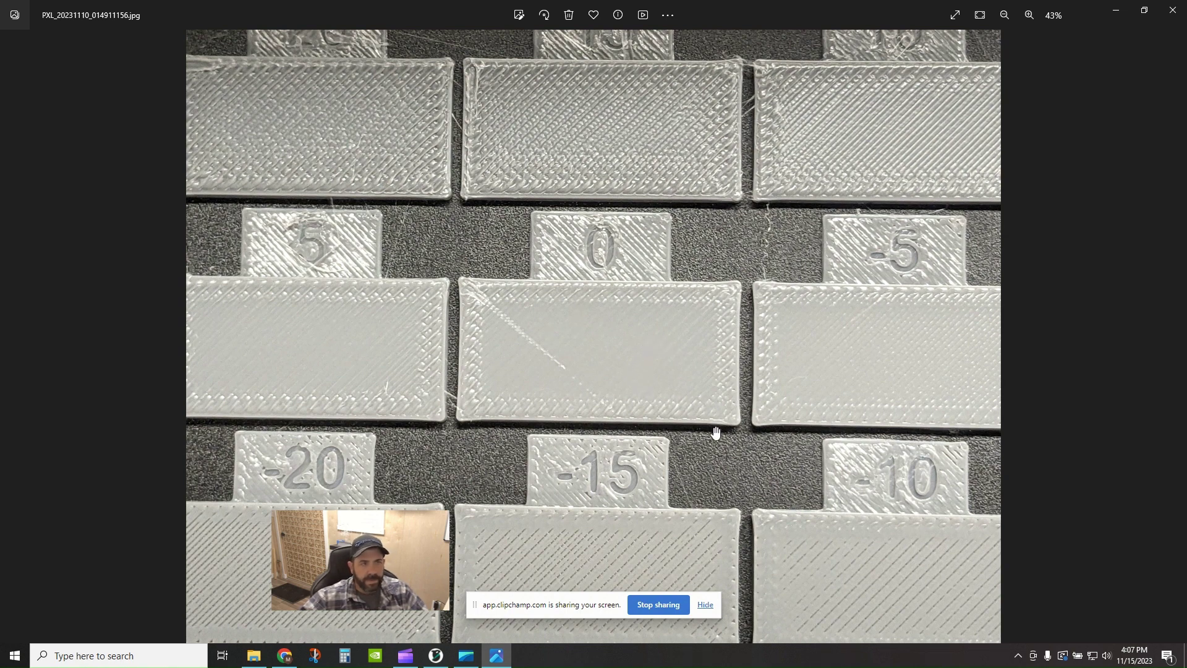
pyautogui.keyDown('ctrl'); pyautogui.scroll(-2, 666, 384); pyautogui.keyUp('ctrl')
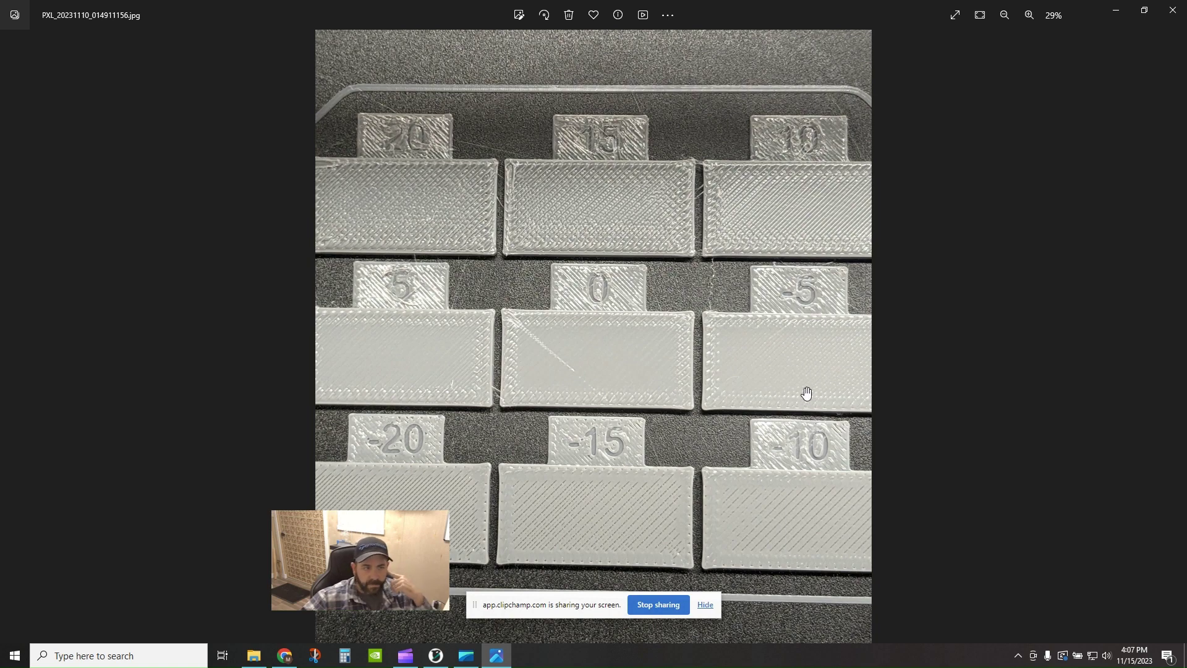
pyautogui.scroll(5, 806, 393)
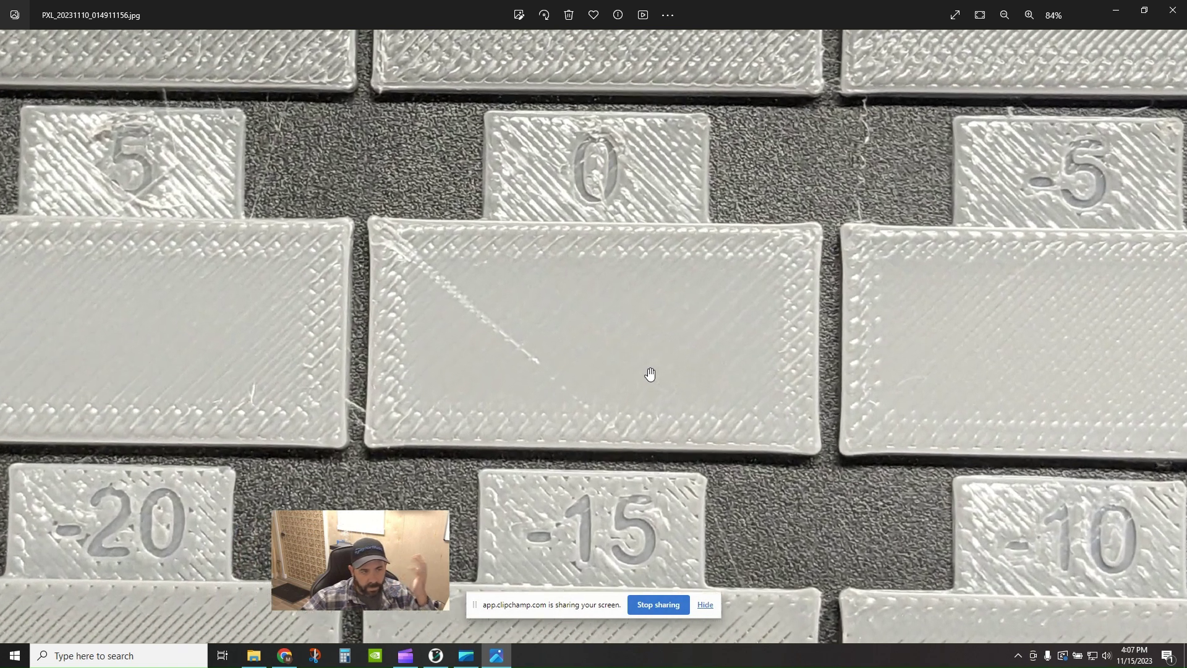
pyautogui.scroll(-4, 650, 374)
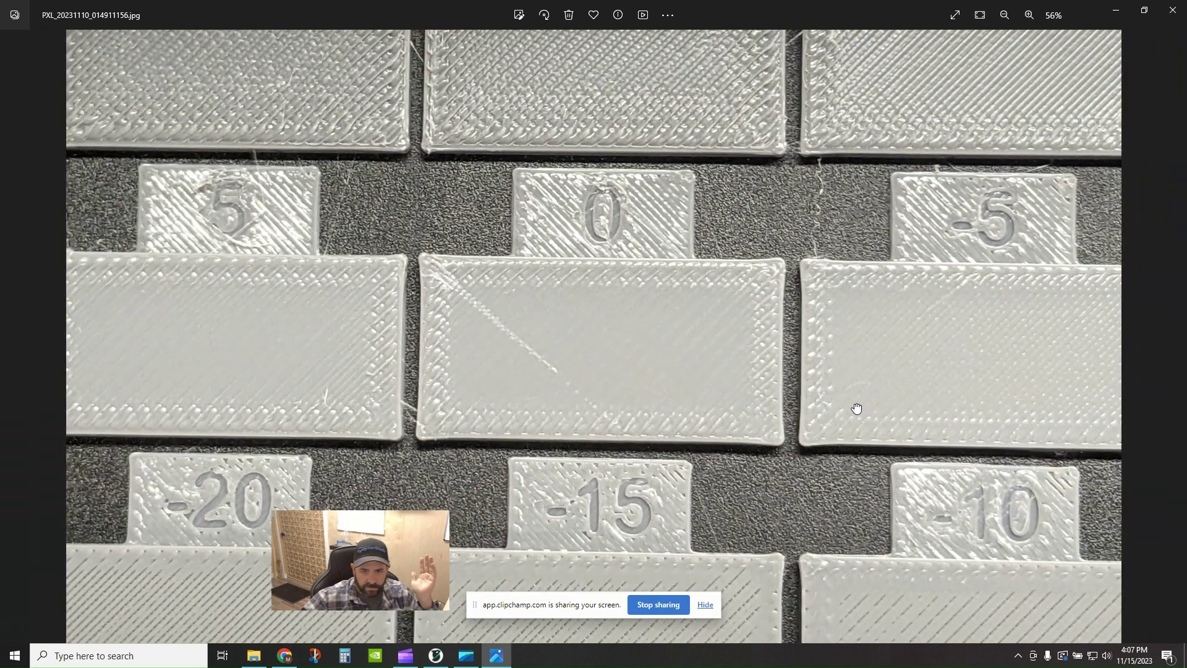
pyautogui.scroll(-2, 554, 394)
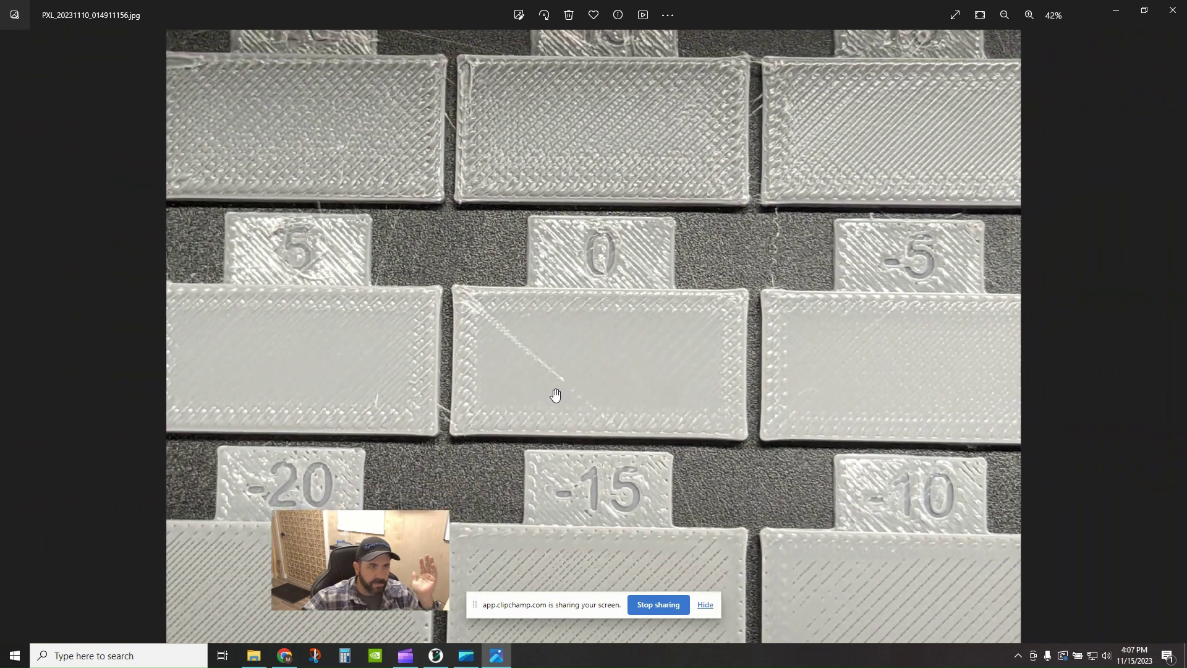
pyautogui.scroll(-1, 555, 394)
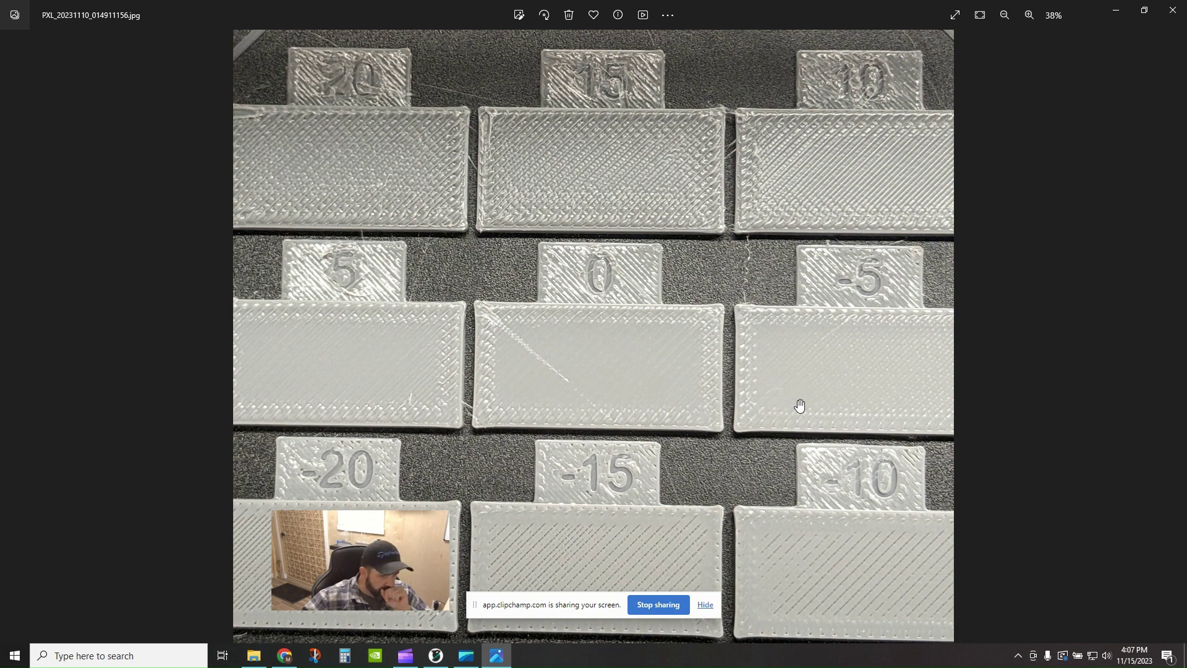
# Zoom around the flow-test photo, then minimize Photos and File Explorer to reveal the preview
pyautogui.scroll(3, 882, 588)
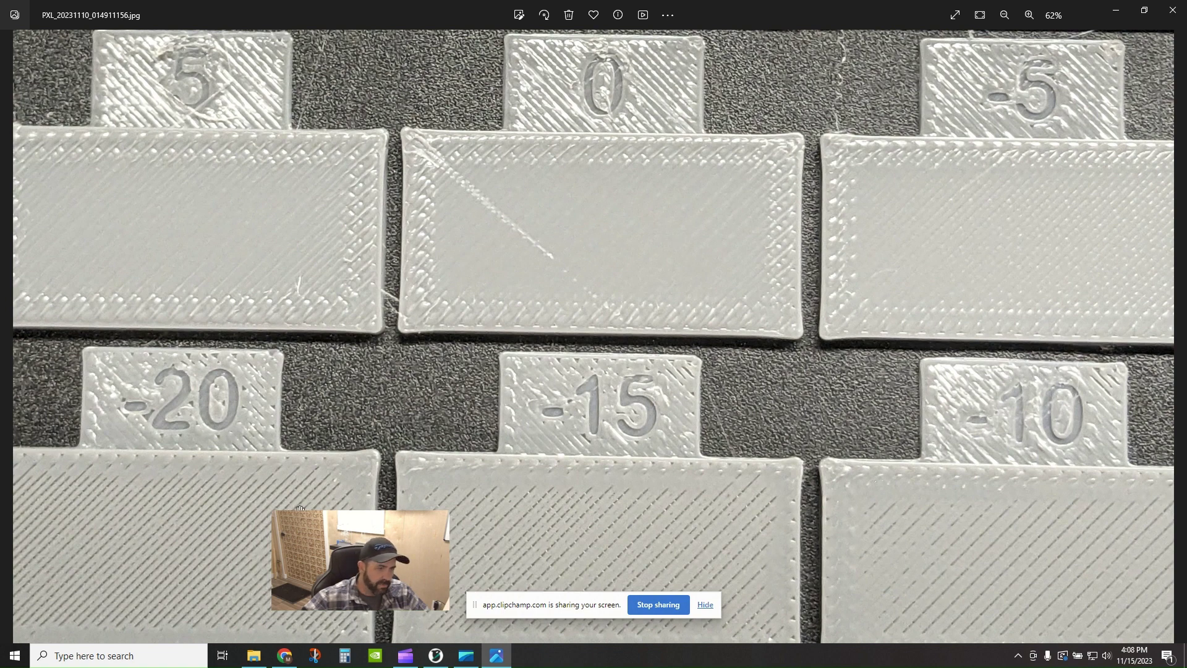
pyautogui.scroll(-3, 944, 518)
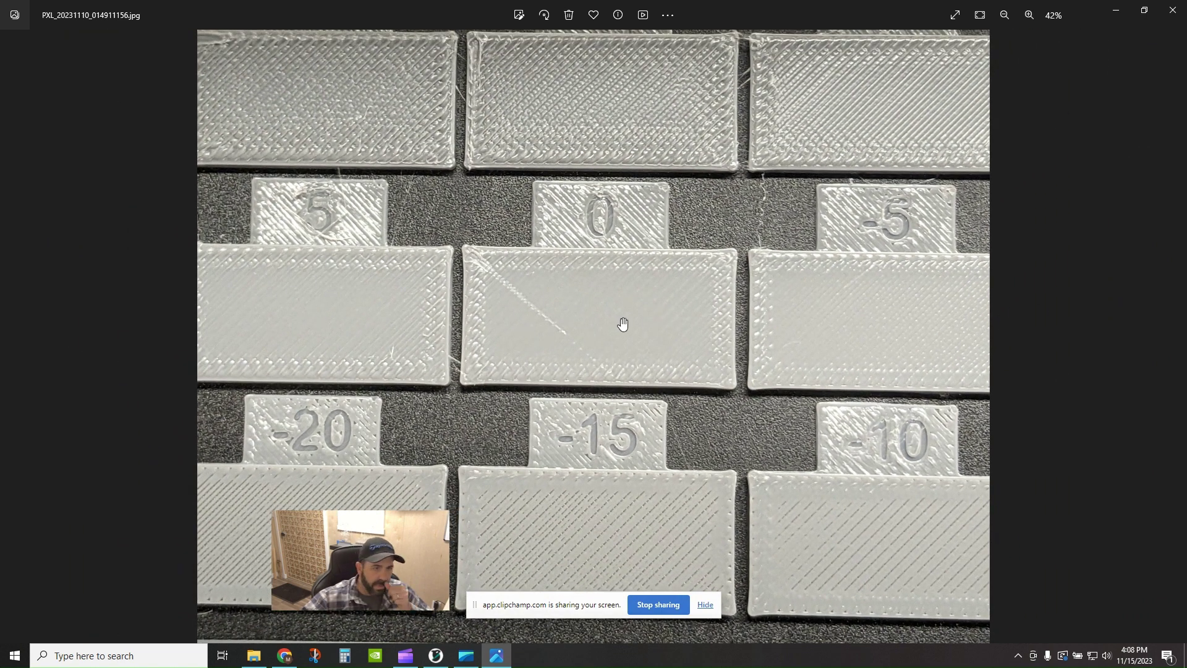
pyautogui.scroll(3, 606, 318)
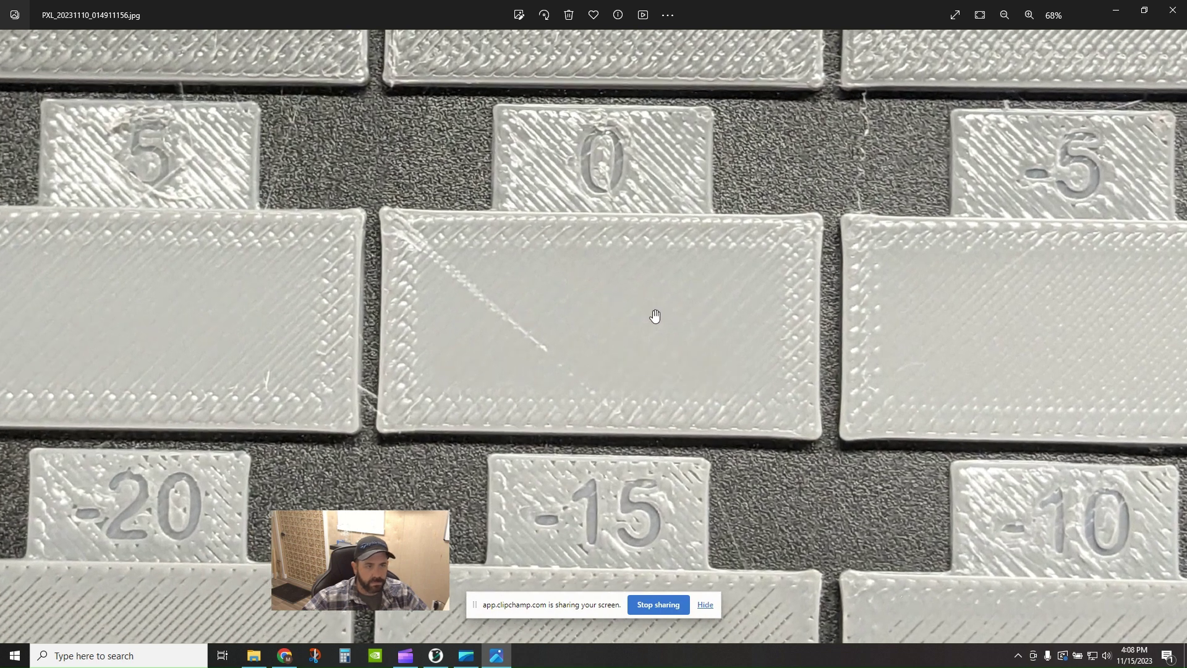
pyautogui.scroll(-2, 612, 297)
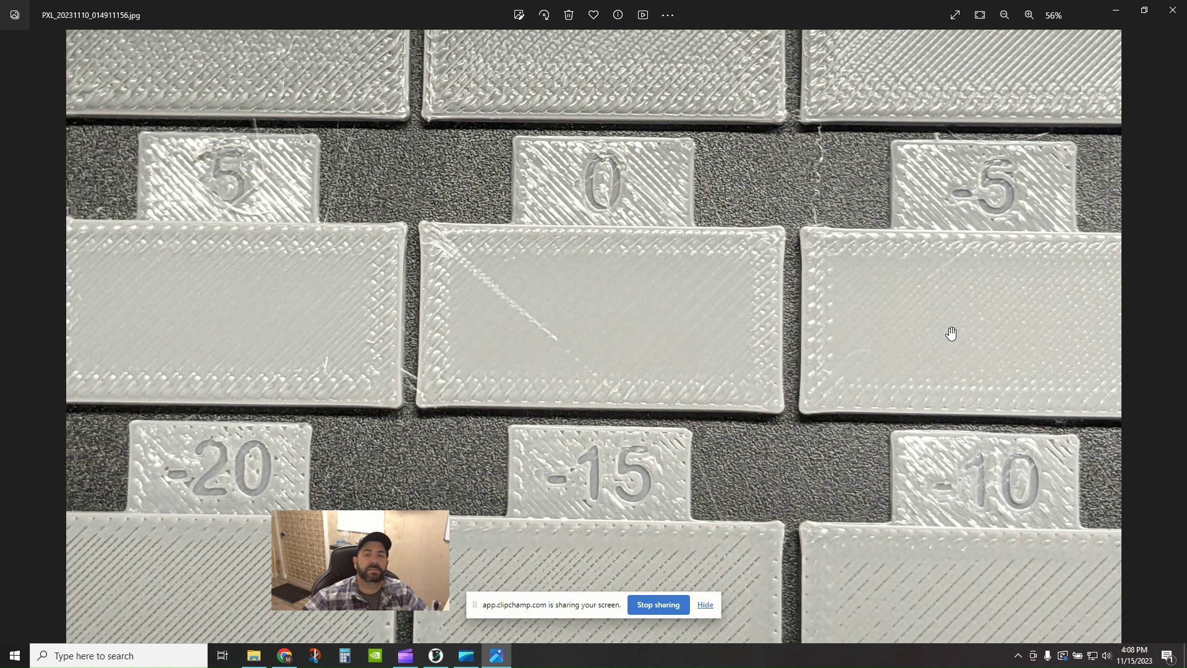
pyautogui.keyDown('ctrl'); pyautogui.scroll(-3, 970, 316); pyautogui.keyUp('ctrl')
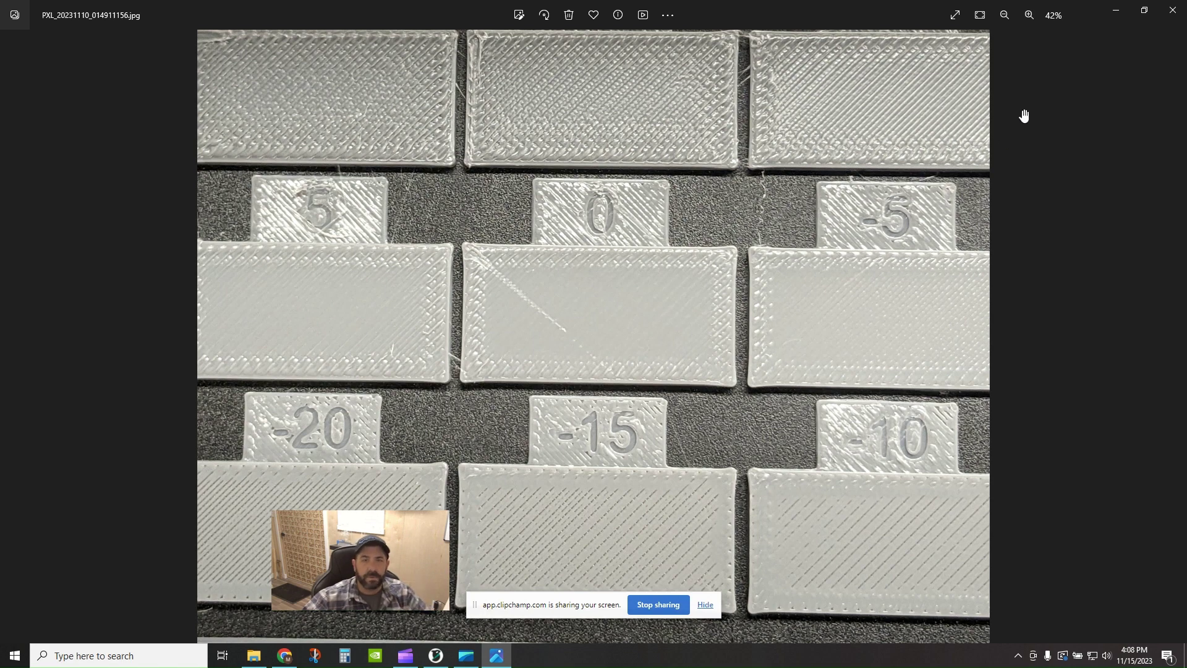
pyautogui.click(1114, 12)
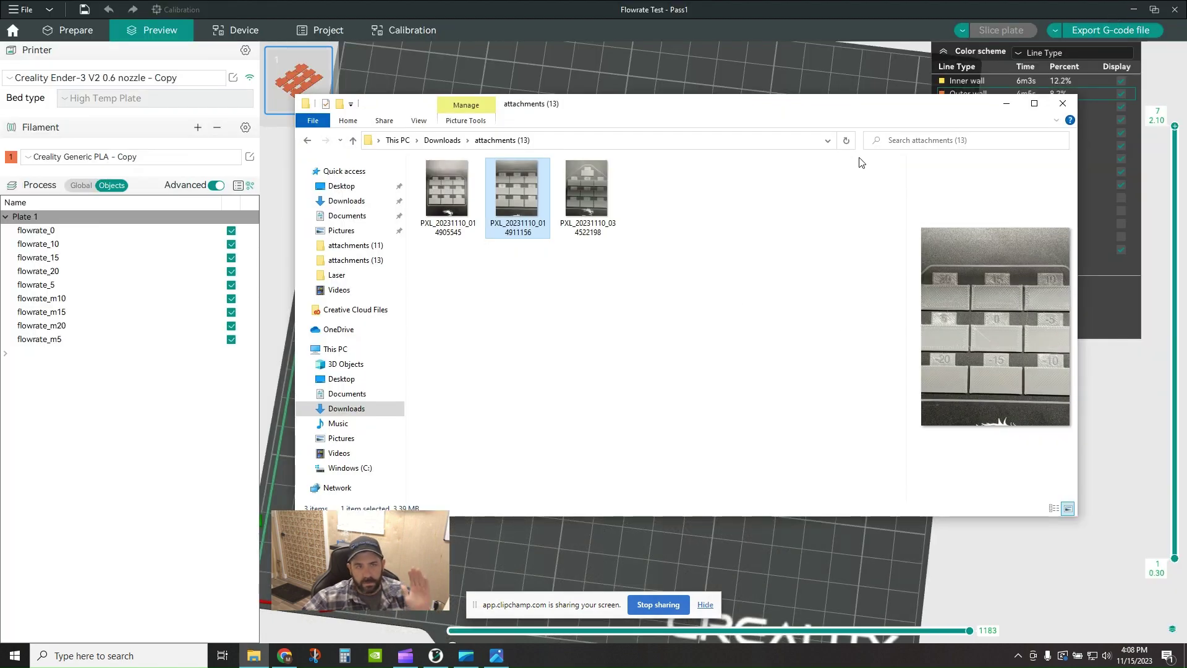
pyautogui.click(1016, 110)
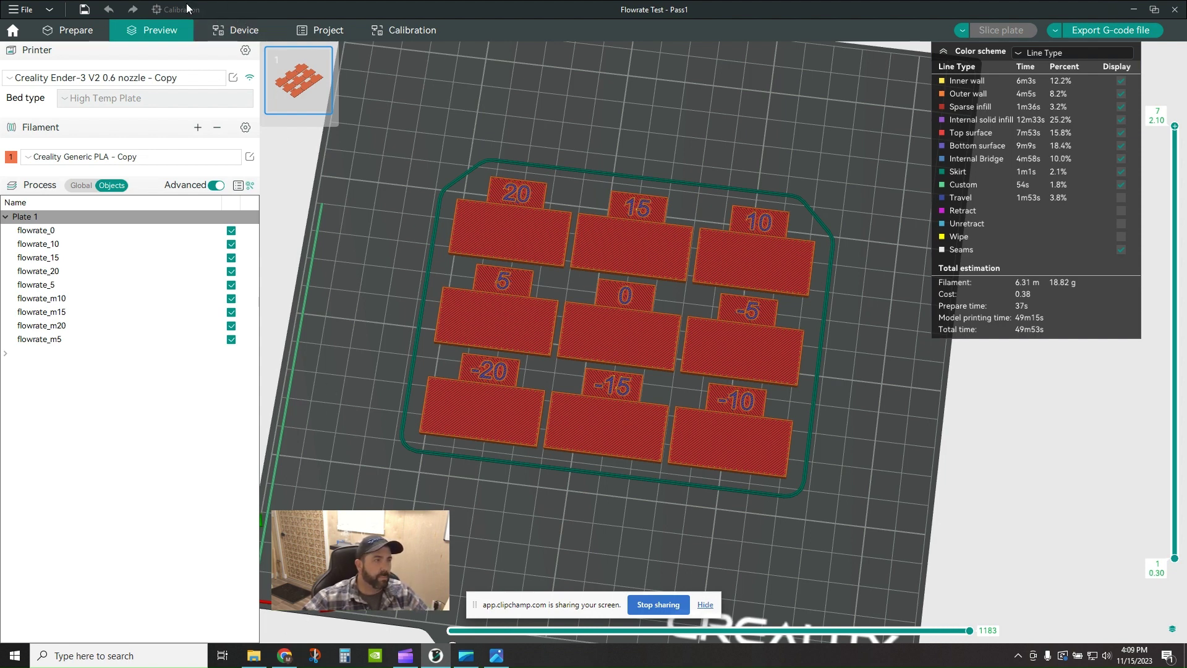
# Return to Prepare and open the Calibration tutorial on the OrcaSlicer wiki
pyautogui.click(68, 29)
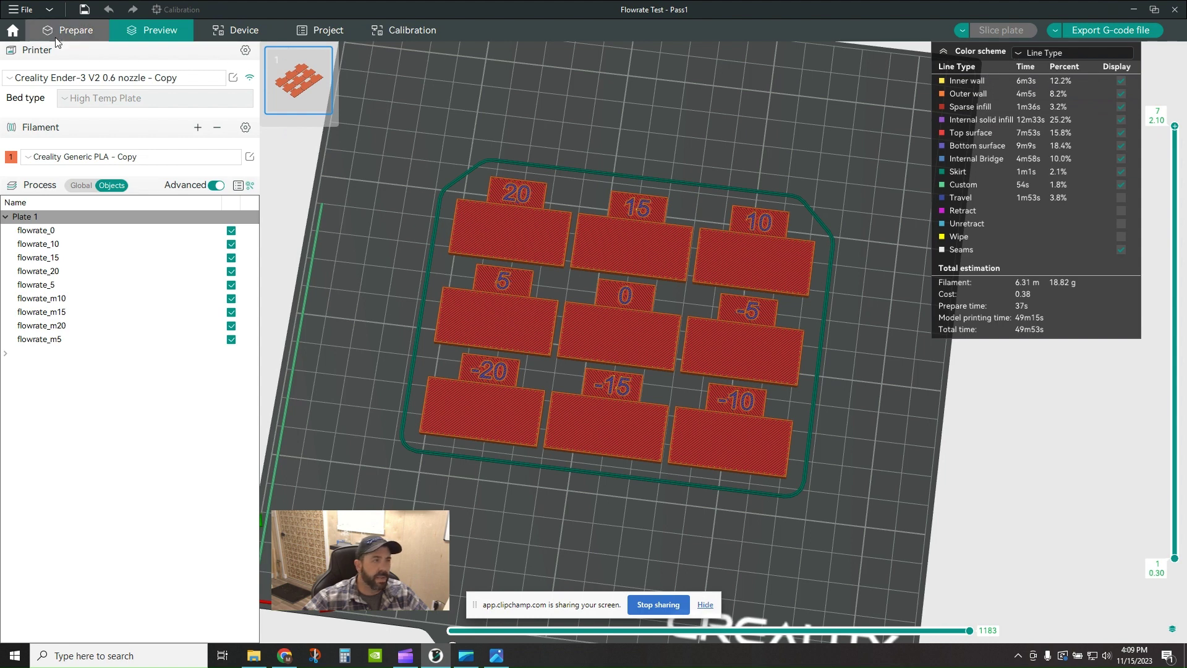
pyautogui.click(172, 14)
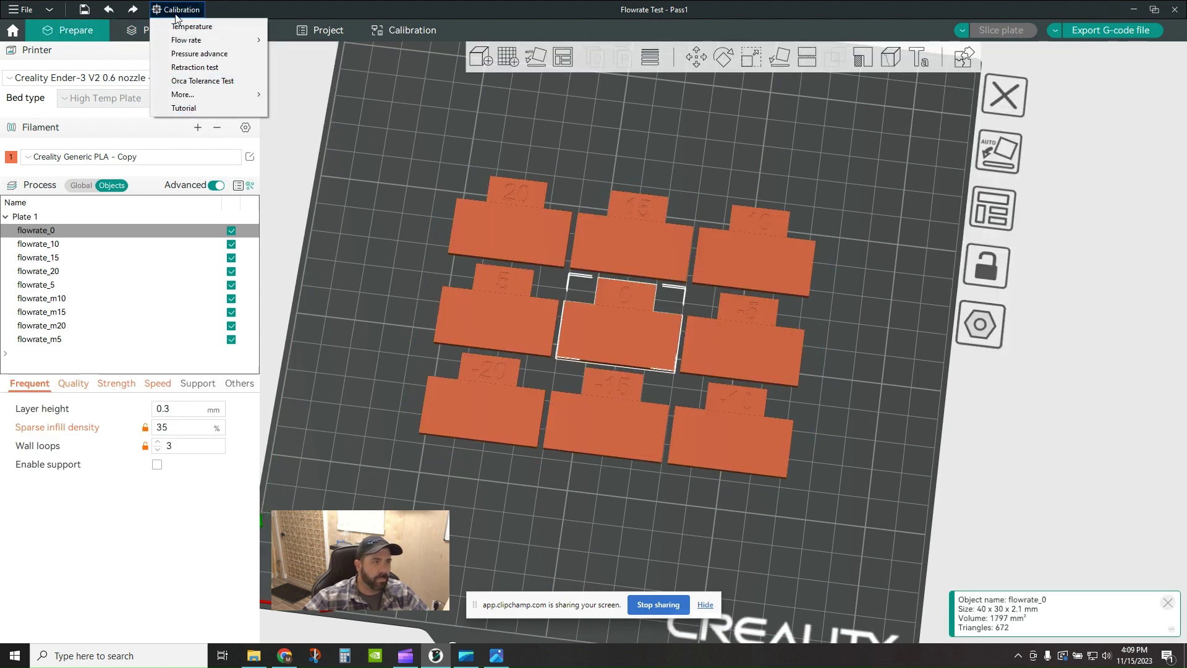
pyautogui.click(205, 110)
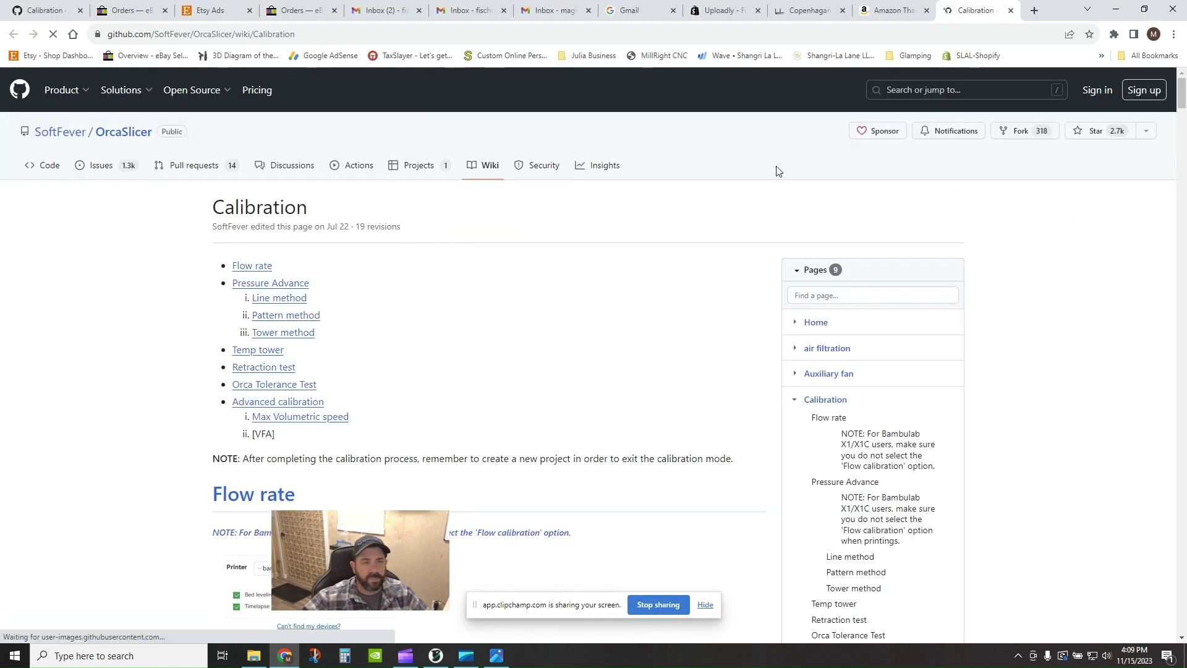
# Scroll to step 5 and highlight FlowRatio_old in the flow ratio formula
pyautogui.scroll(-9, 451, 294)
pyautogui.scroll(-12, 451, 299)
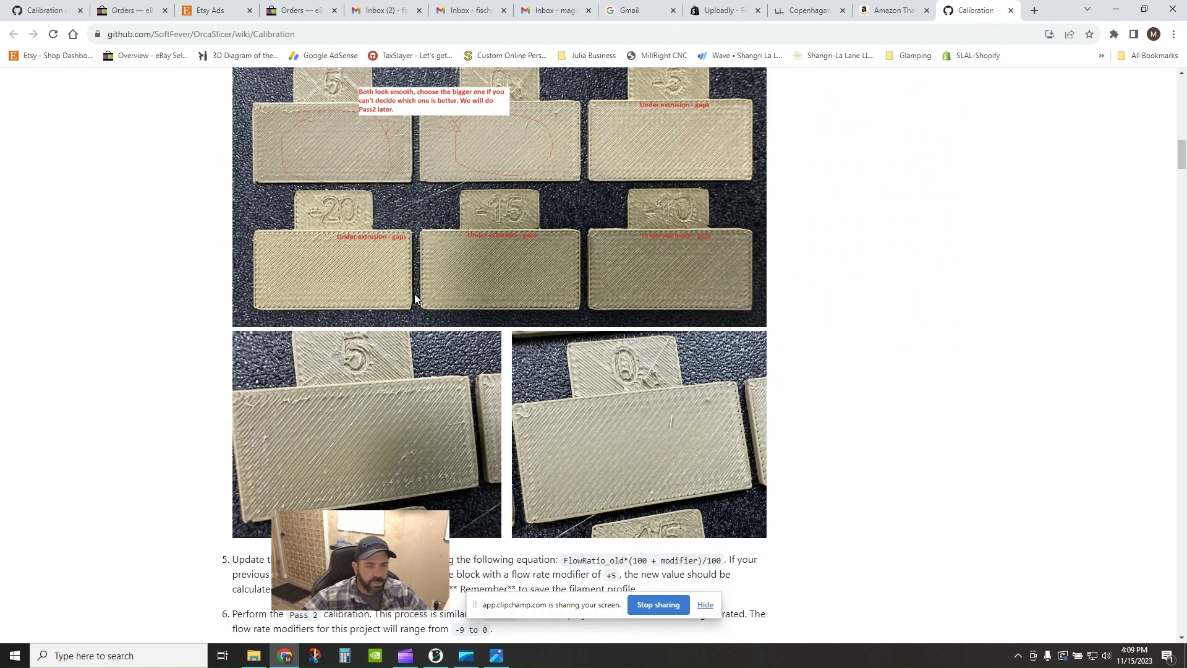
pyautogui.scroll(-3, 481, 384)
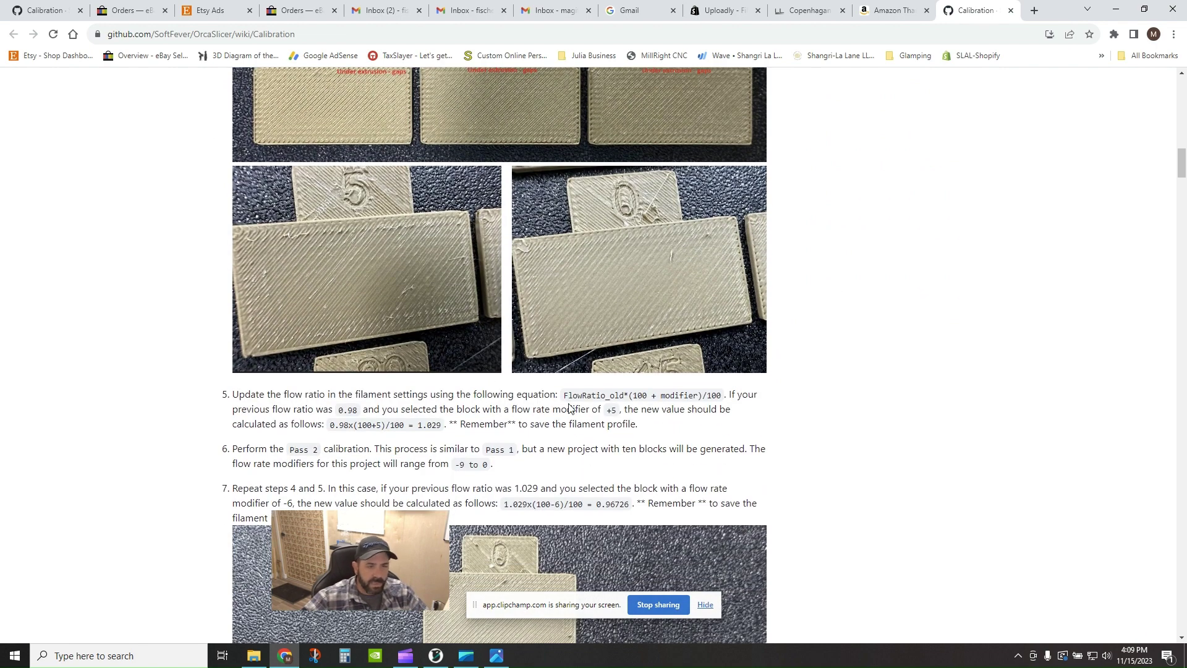
pyautogui.moveTo(581, 397); pyautogui.dragTo(614, 399)
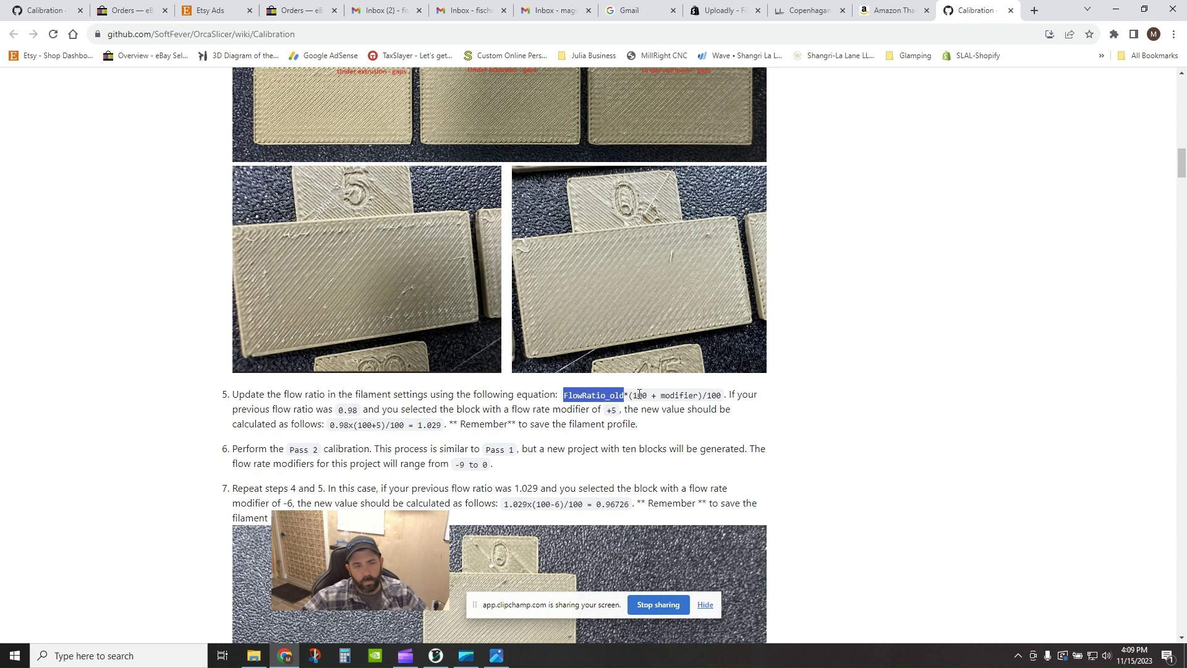
pyautogui.click(640, 394)
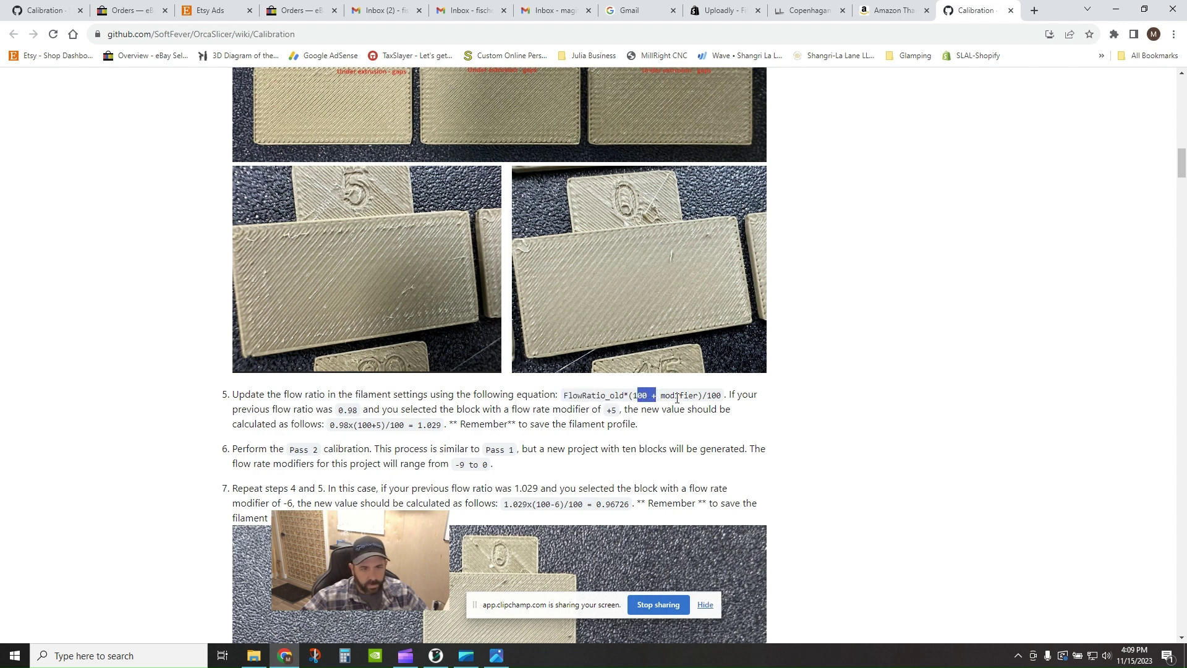
pyautogui.click(663, 398)
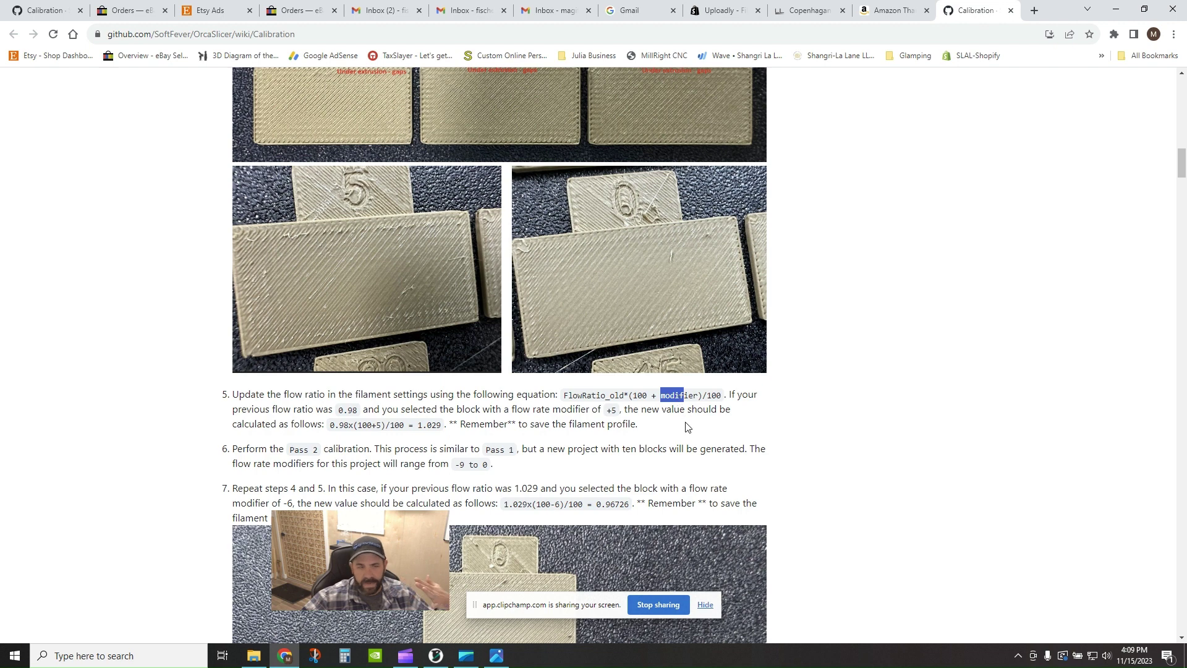
pyautogui.scroll(-3, 667, 411)
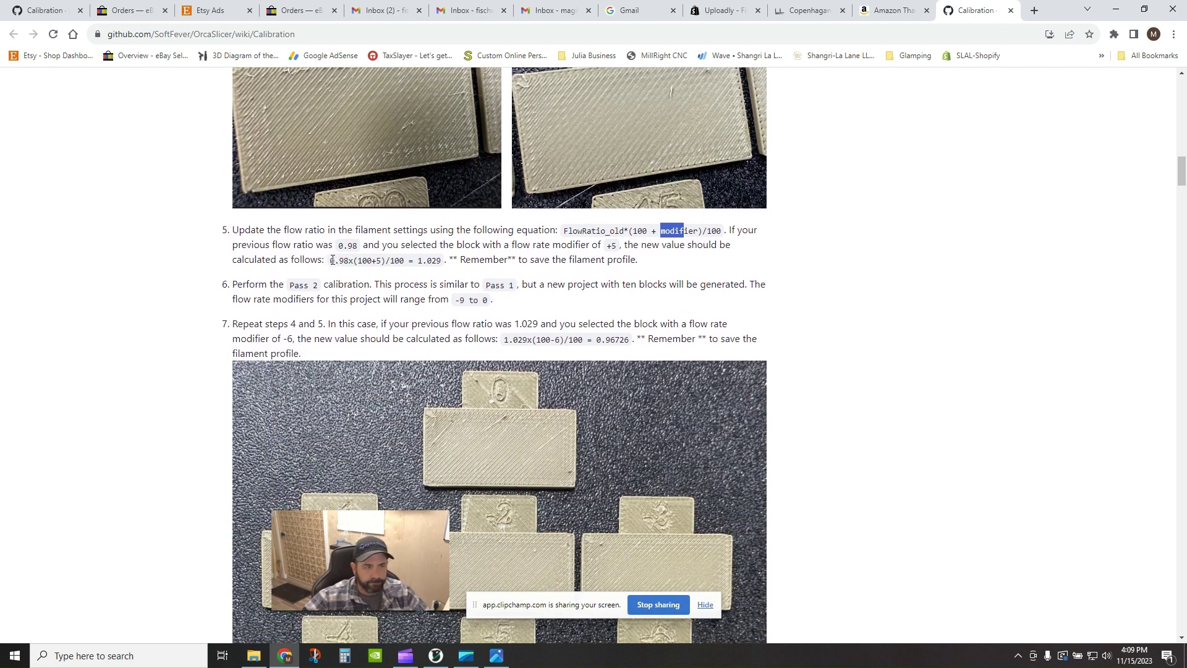
pyautogui.moveTo(331, 260); pyautogui.dragTo(430, 267)
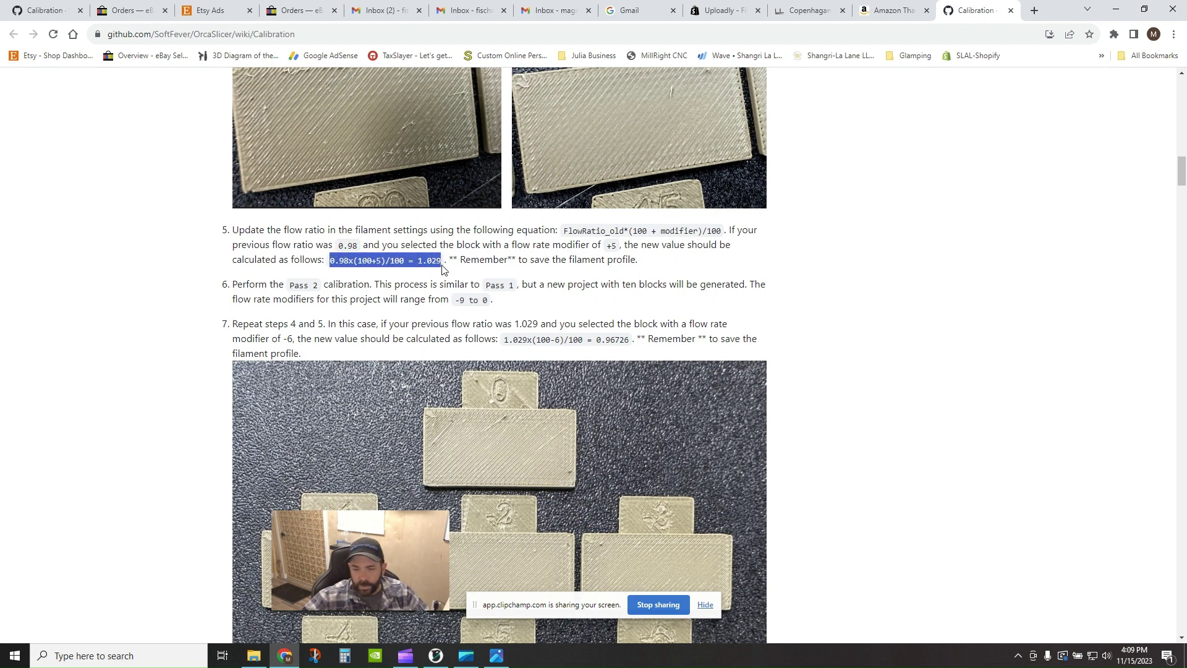
pyautogui.click(362, 261)
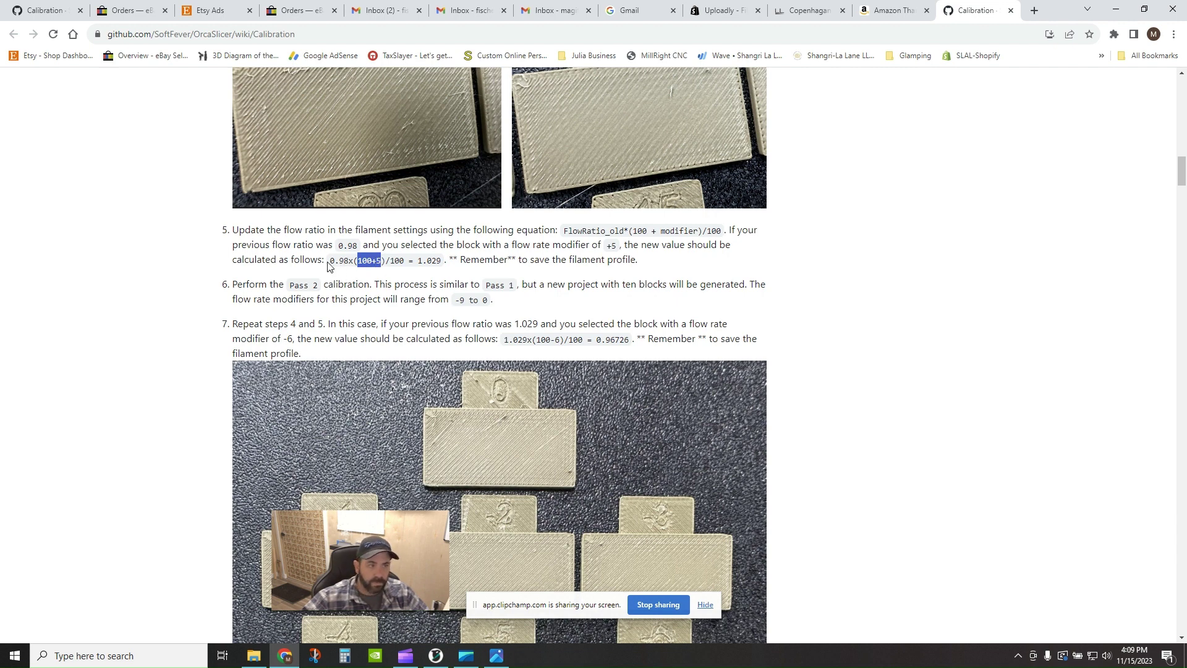
pyautogui.click(331, 262)
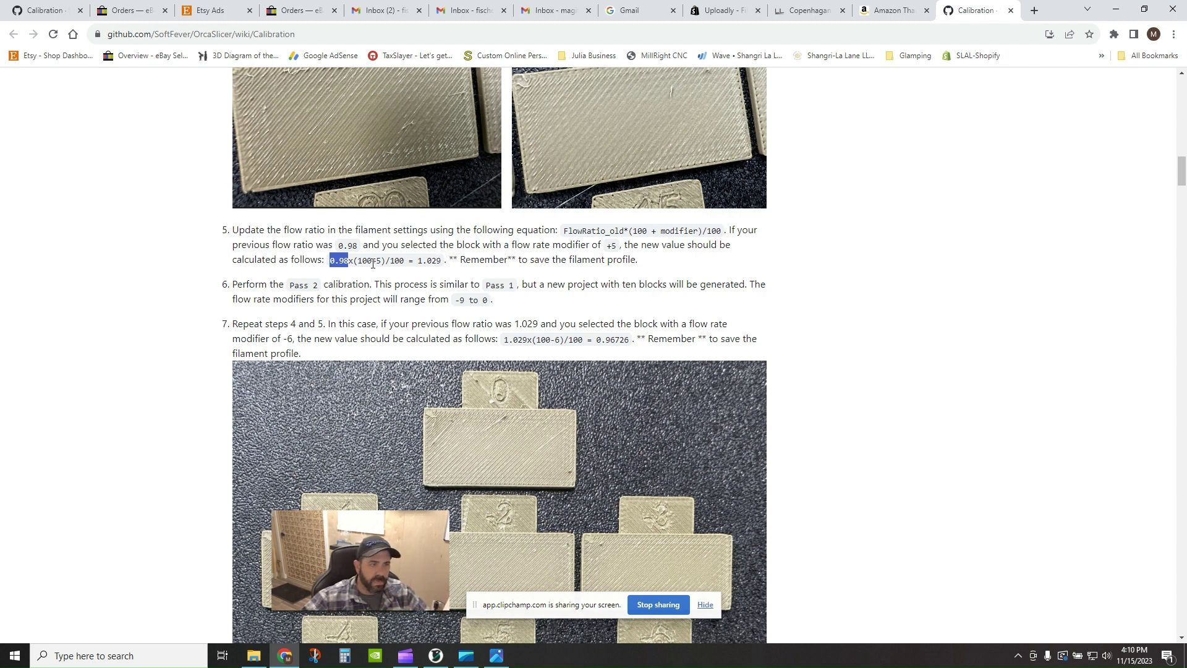
pyautogui.moveTo(371, 264); pyautogui.dragTo(377, 265)
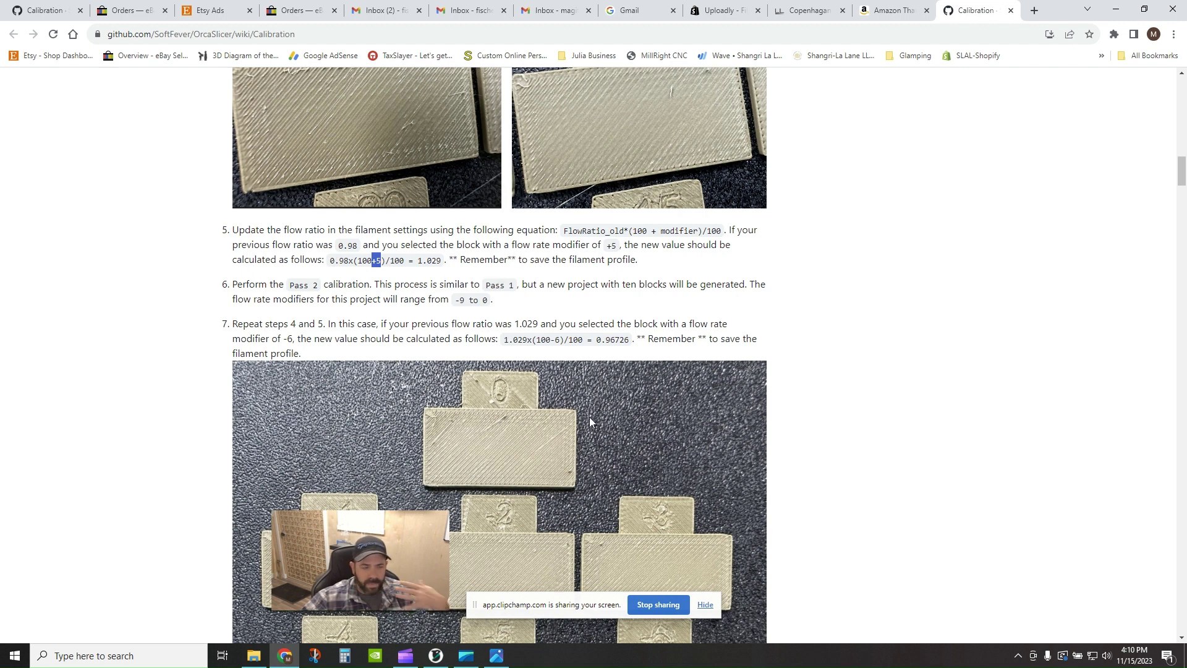
# Save the Creality Generic PLA - Copy filament profile with flow ratio 0.931
pyautogui.click(436, 655)
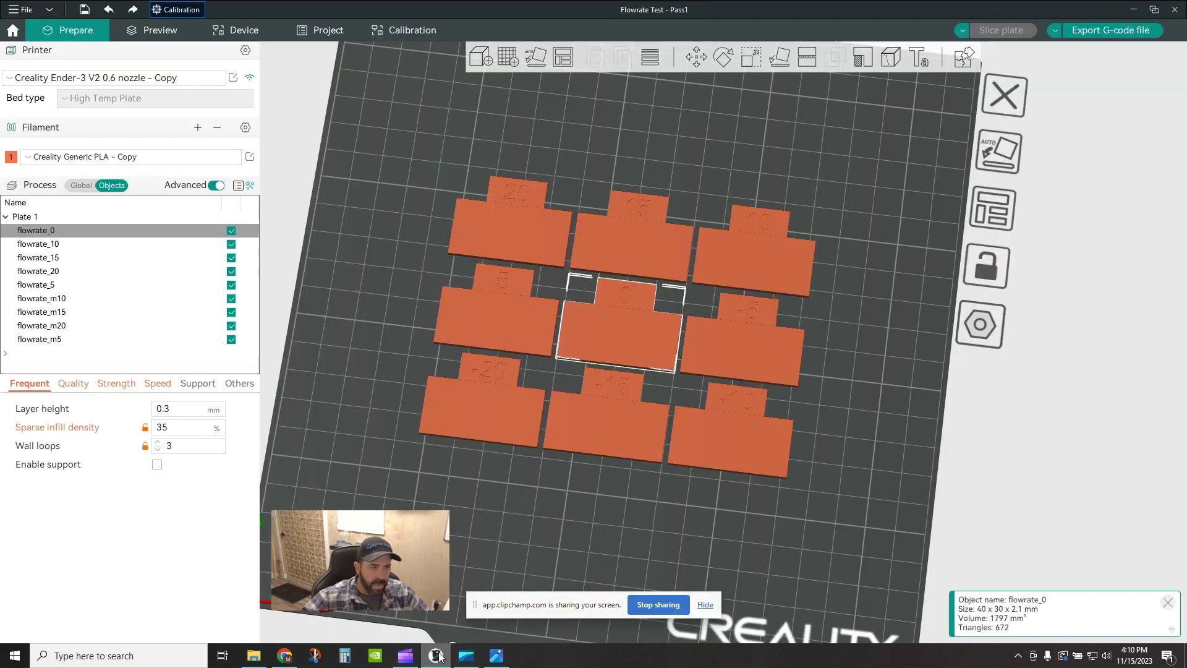
pyautogui.click(250, 157)
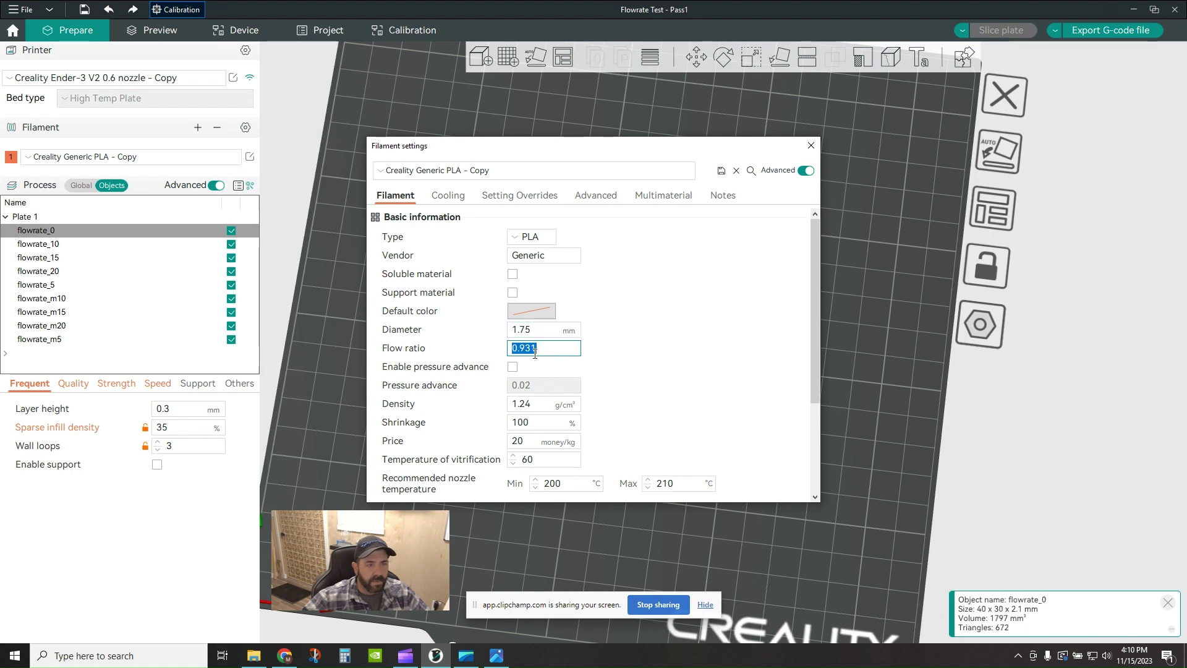
pyautogui.click(721, 181)
pyautogui.click(721, 171)
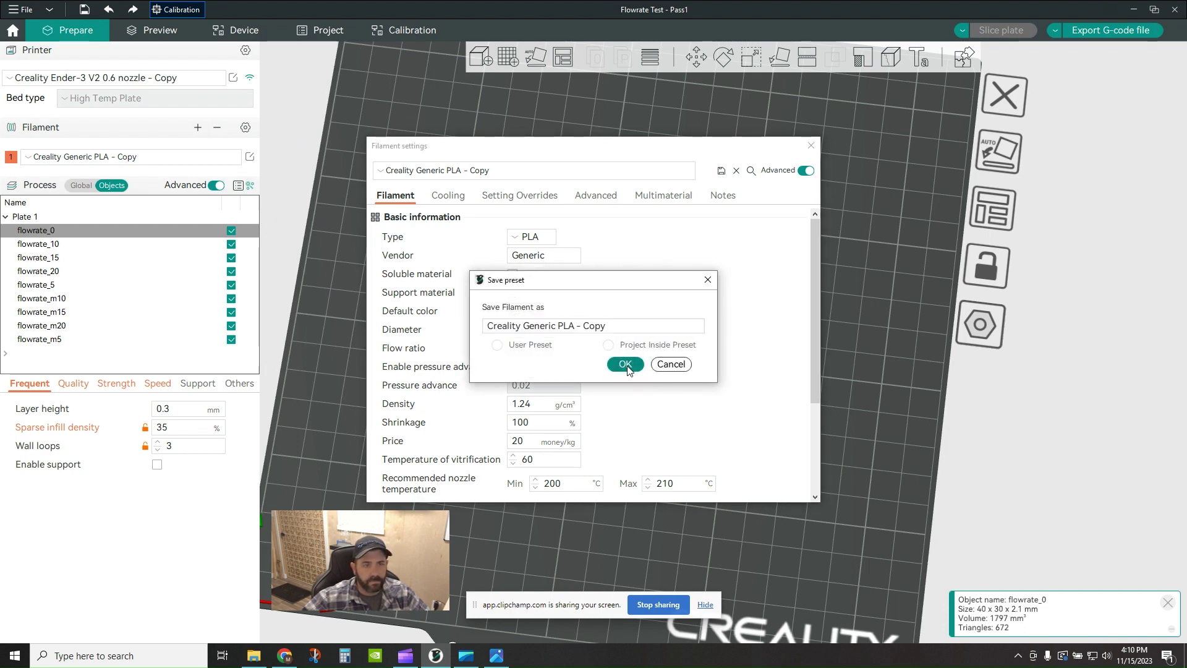
pyautogui.click(689, 365)
pyautogui.click(811, 147)
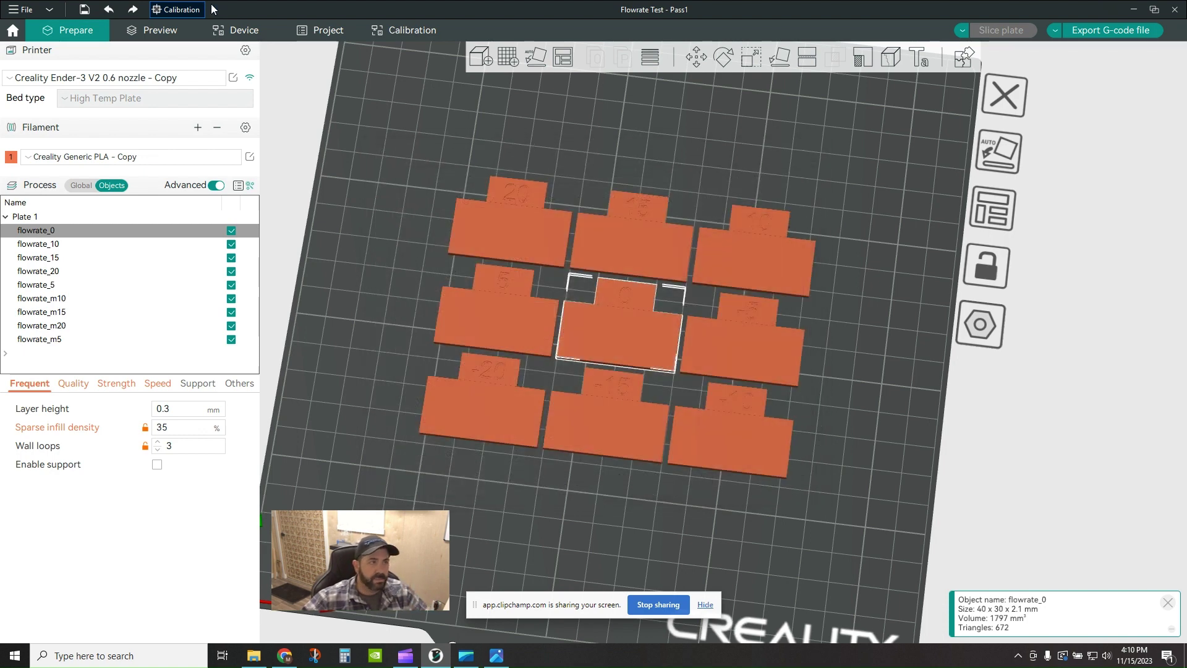
pyautogui.click(180, 10)
# Generate the Flow rate Pass 2 test, declining to save and discarding preset changes
pyautogui.moveTo(204, 40)
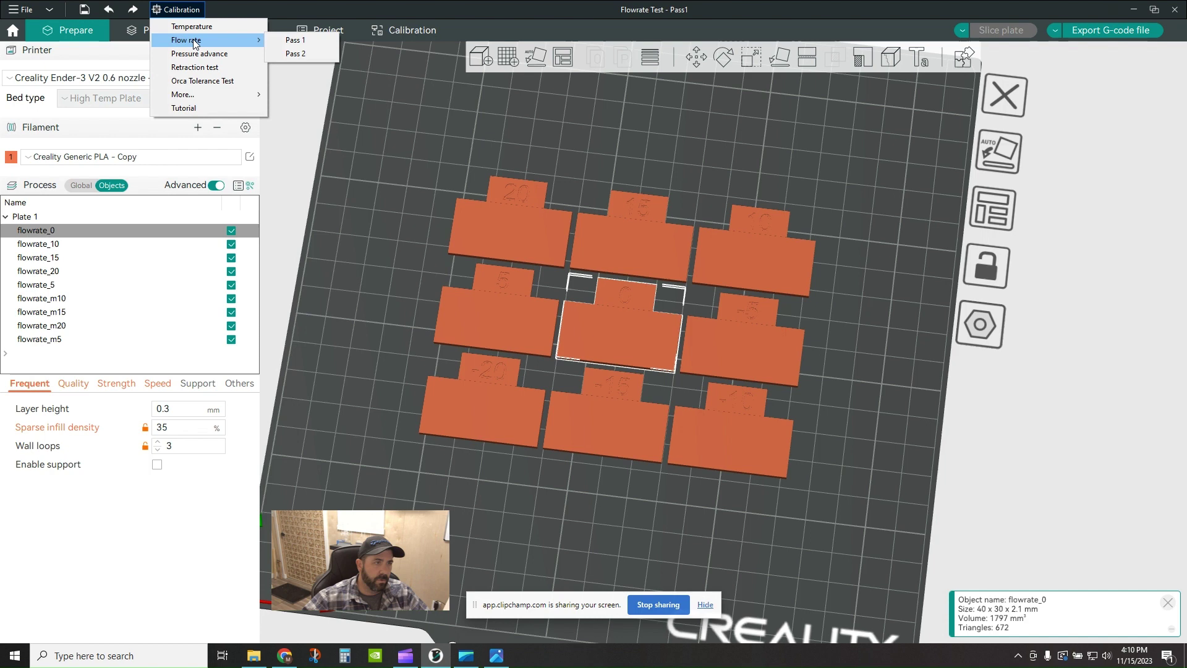
pyautogui.click(298, 59)
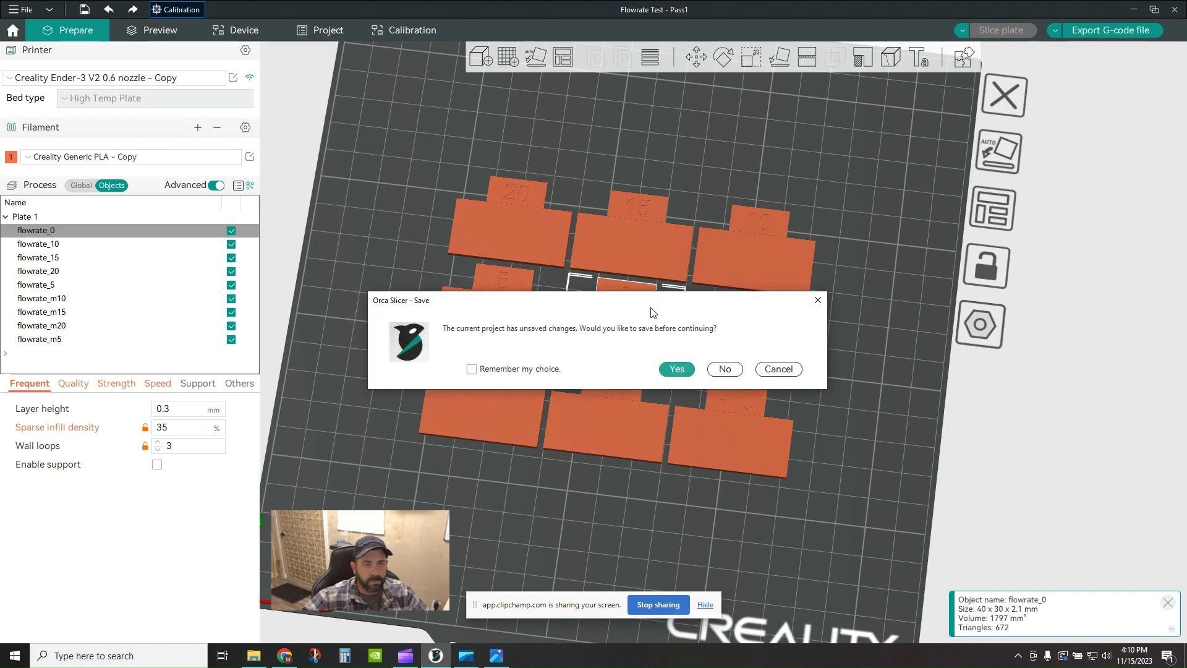
pyautogui.click(722, 368)
pyautogui.click(687, 480)
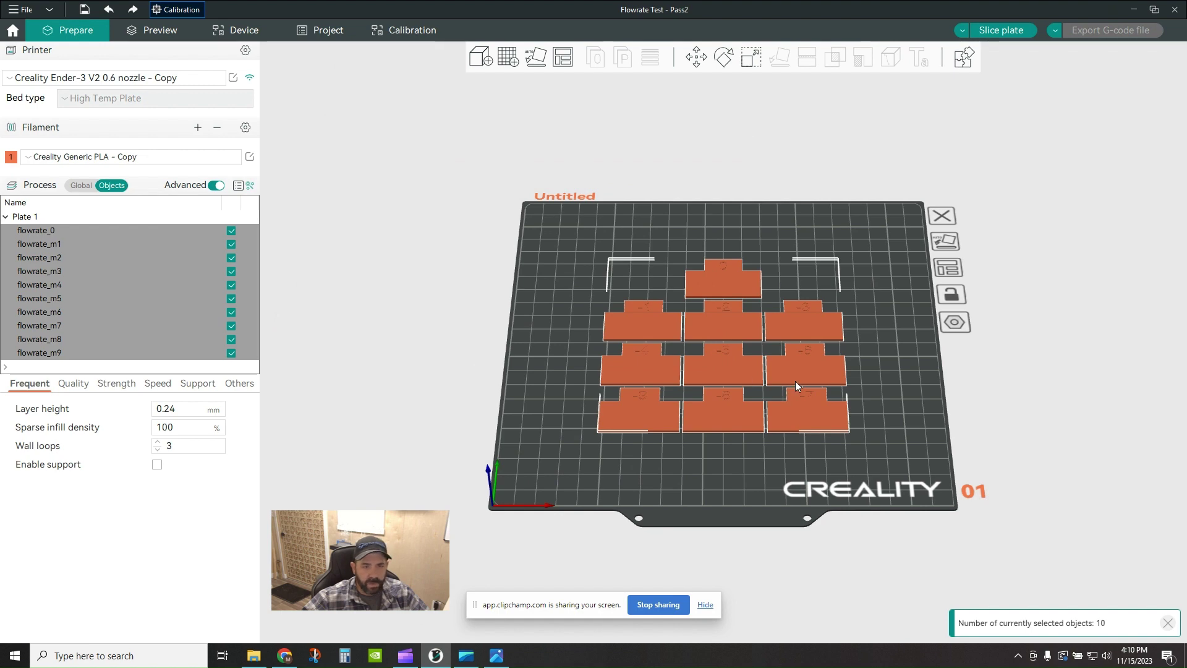
# Switch process settings to Global and review the Speed and Quality settings
pyautogui.scroll(5, 797, 349)
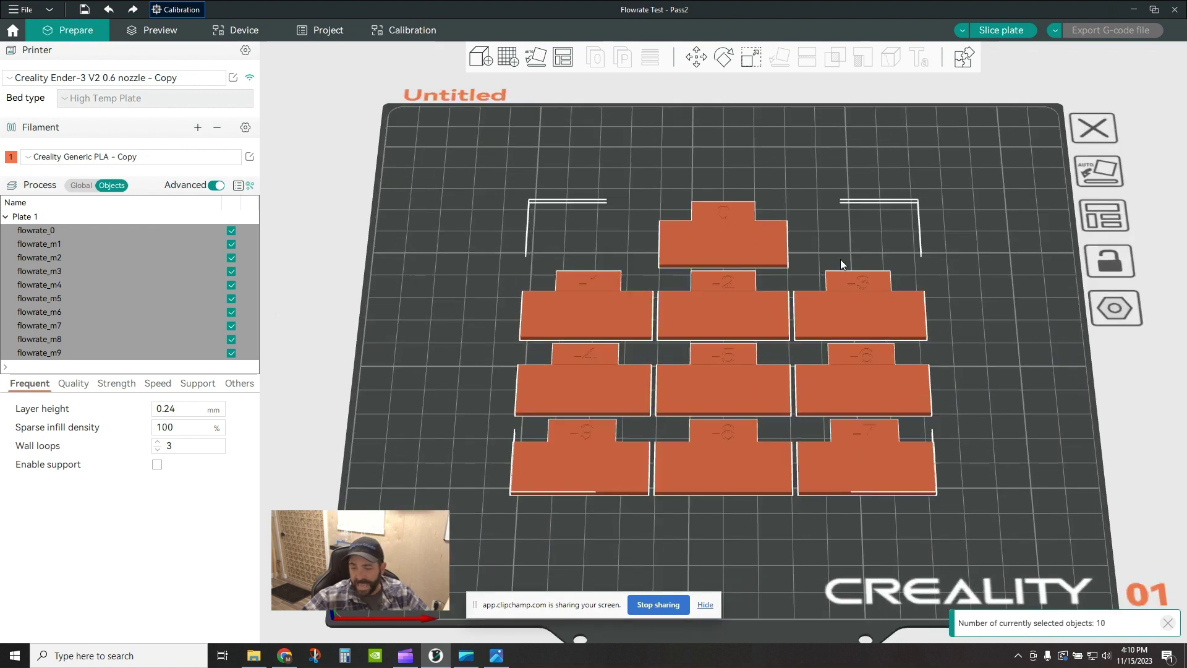
pyautogui.click(76, 186)
pyautogui.scroll(-5, 132, 334)
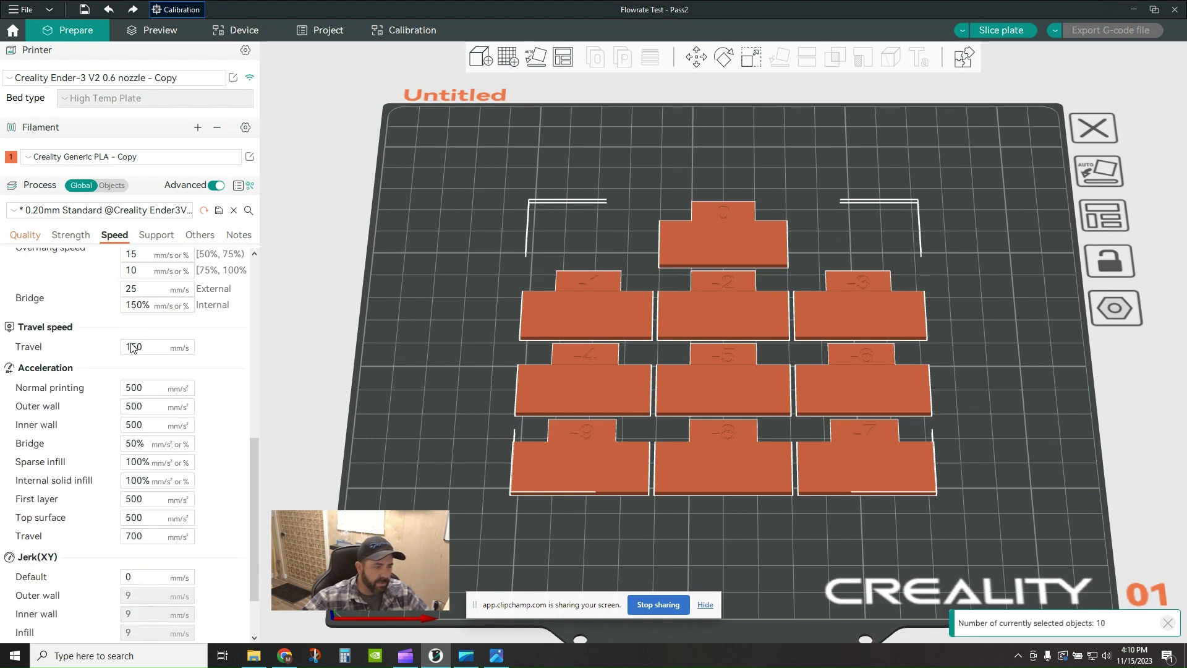
pyautogui.scroll(-2, 132, 348)
pyautogui.click(25, 236)
pyautogui.scroll(-3, 150, 328)
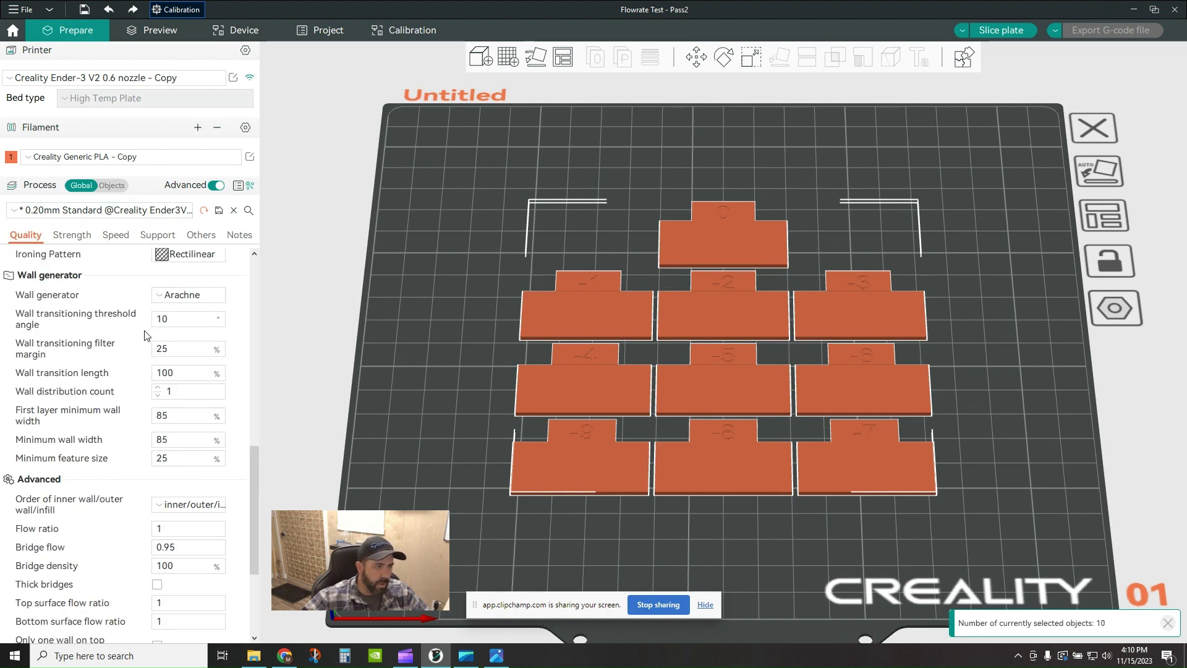
pyautogui.scroll(10, 150, 328)
pyautogui.scroll(5, 150, 328)
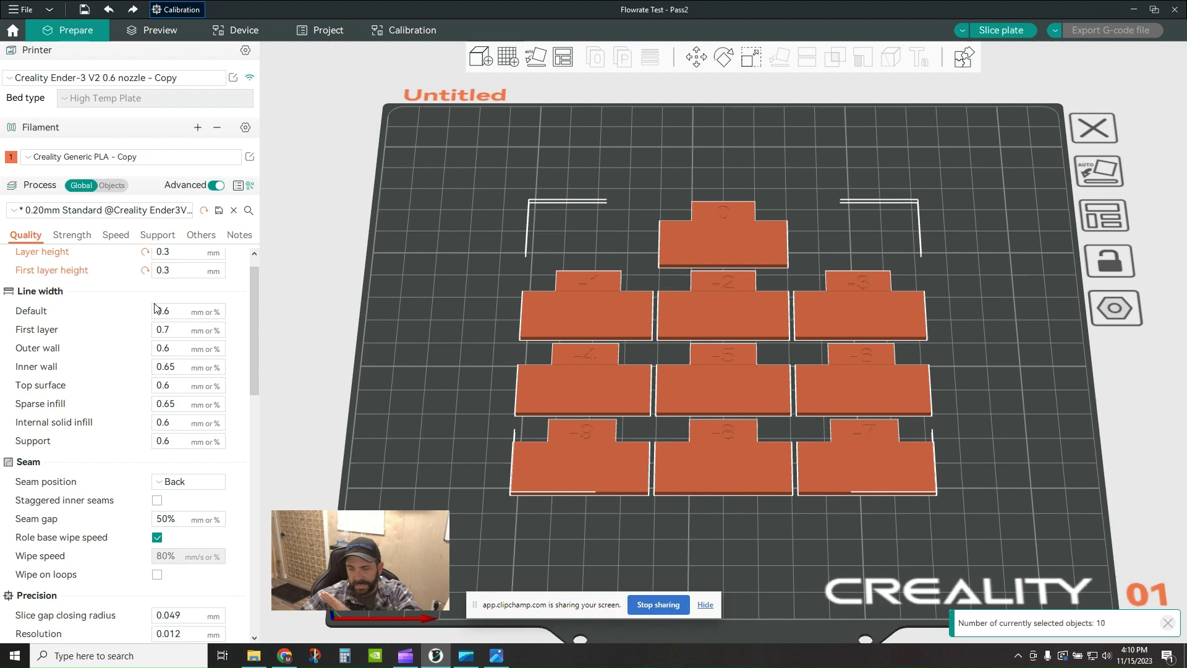
pyautogui.scroll(1, 127, 307)
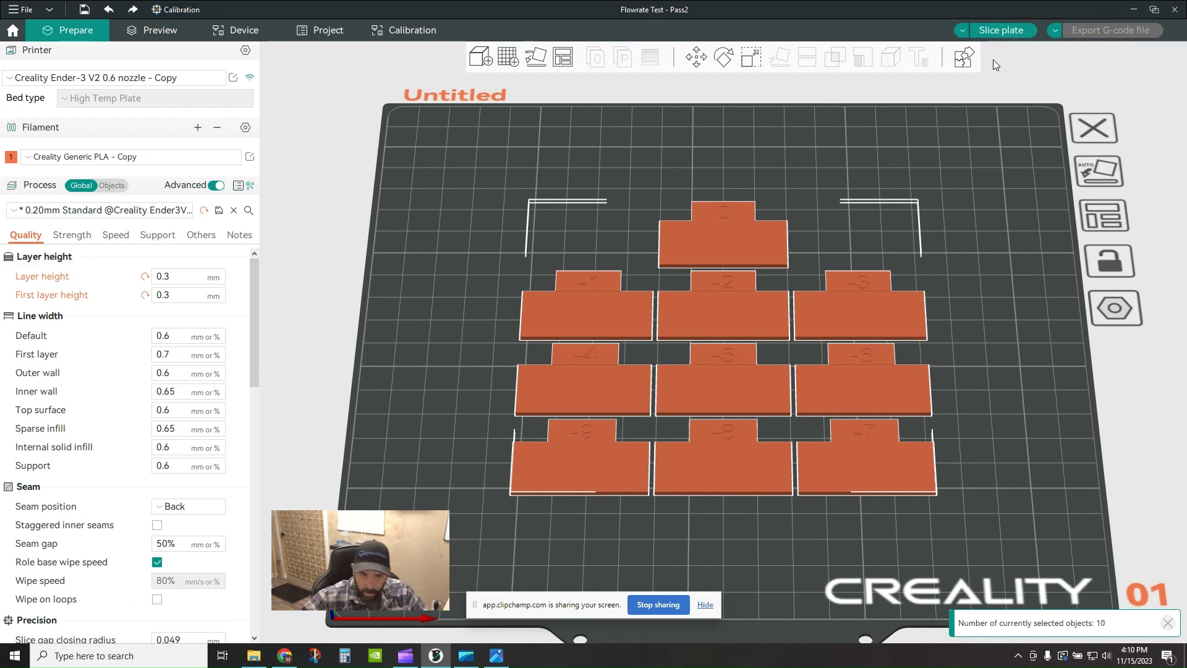
pyautogui.scroll(2, 704, 336)
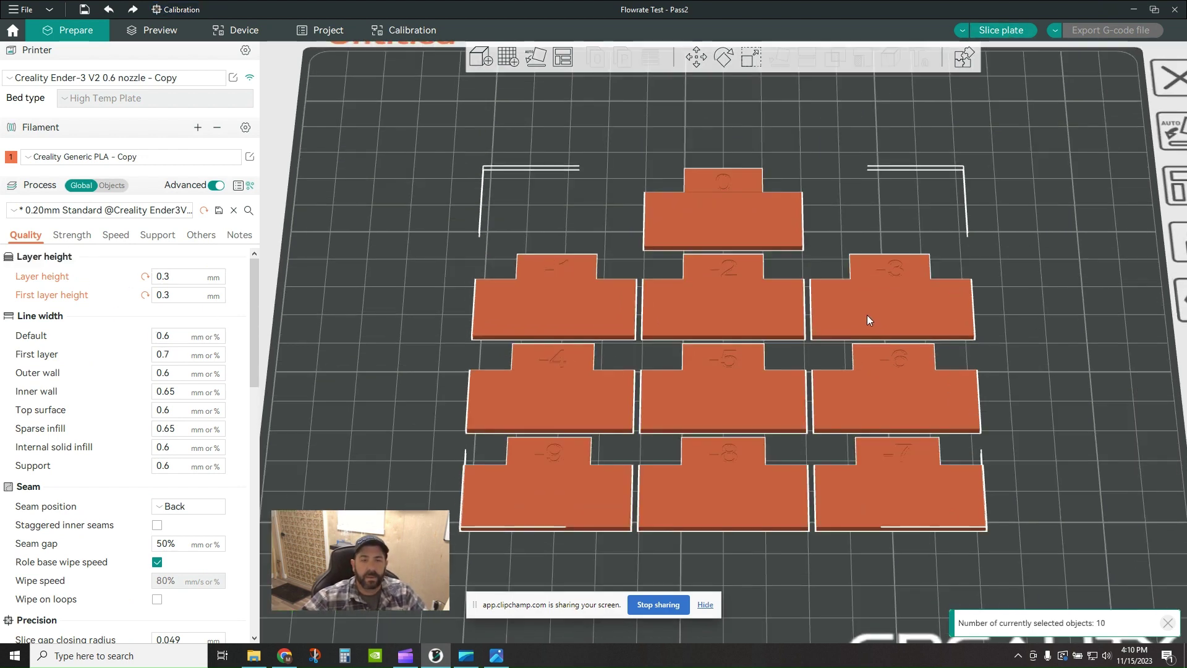
# Slice the Pass 2 plate, then pan and tilt the preview over the ten blocks
pyautogui.click(1002, 35)
pyautogui.moveTo(424, 373); pyautogui.dragTo(339, 387, button='middle')
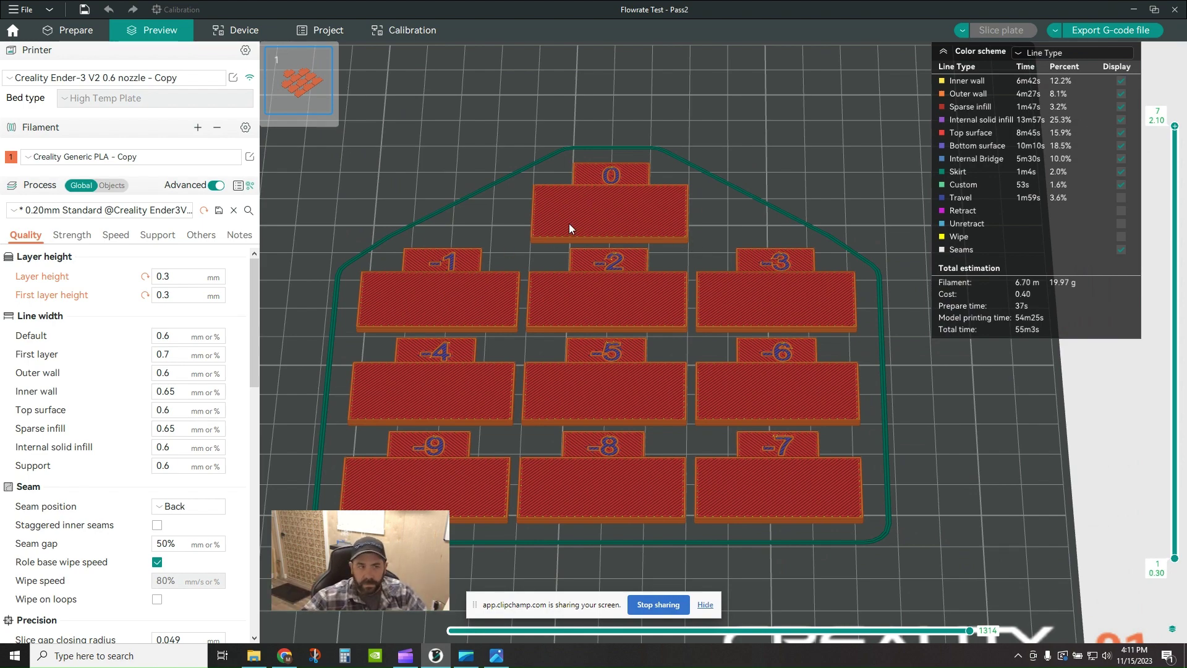
pyautogui.moveTo(644, 307); pyautogui.dragTo(613, 124)
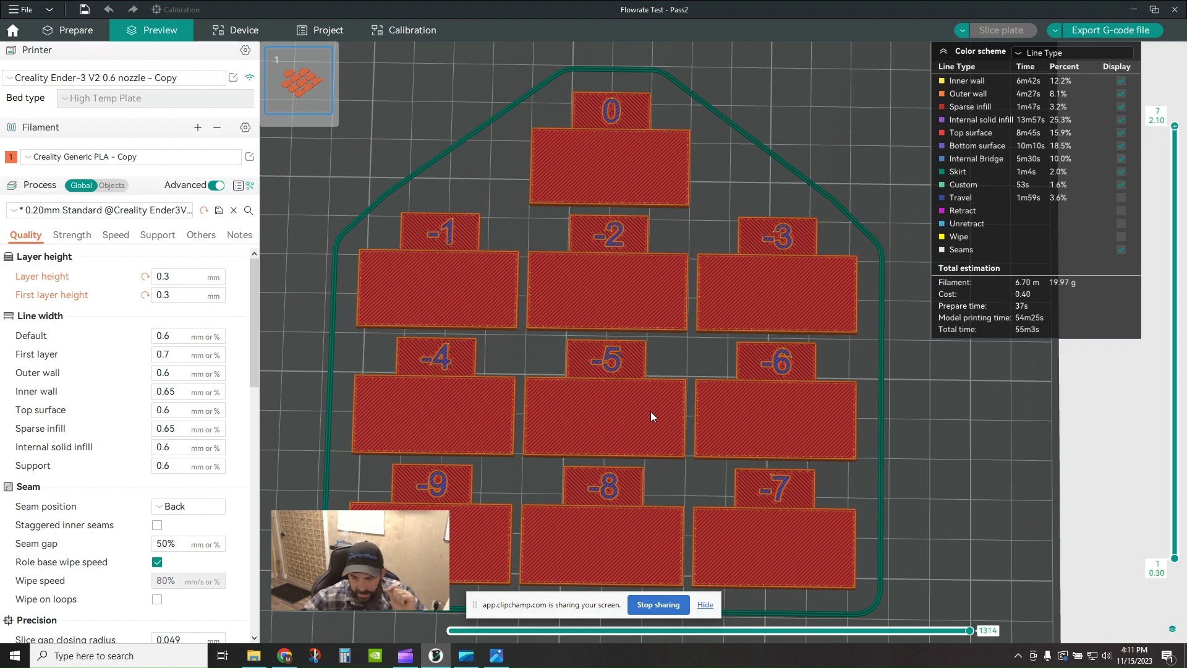
pyautogui.click(254, 655)
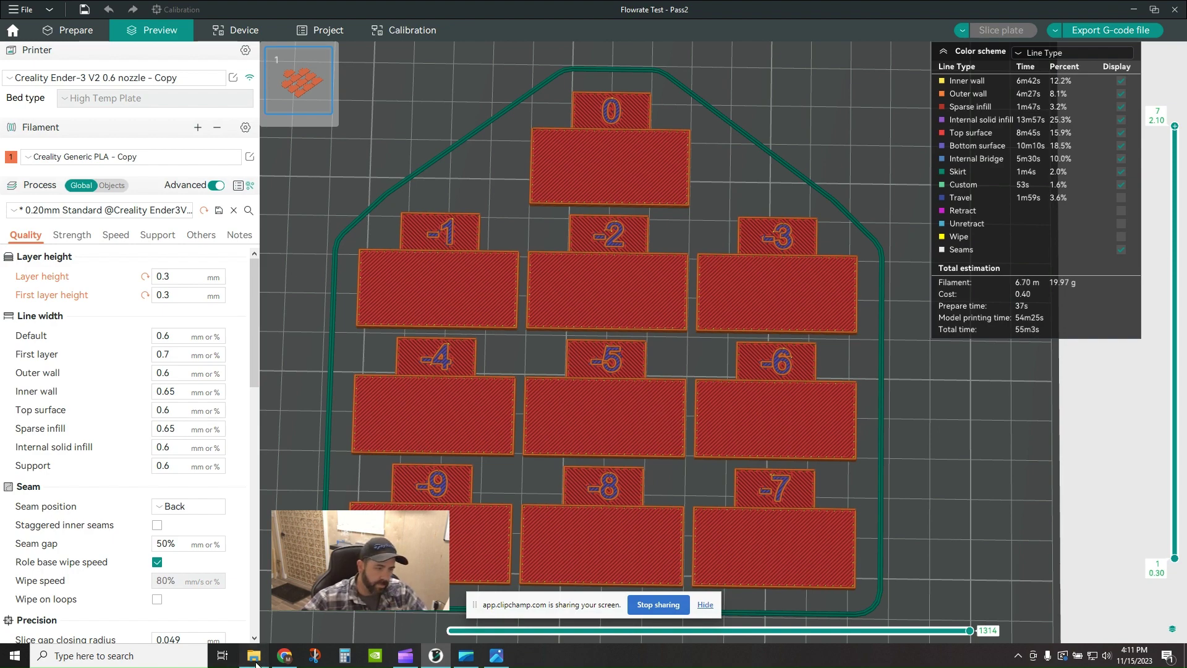
# Open the photo PXL_20231110_034522198 full-screen and zoom in on the top blocks
pyautogui.doubleClick(599, 190)
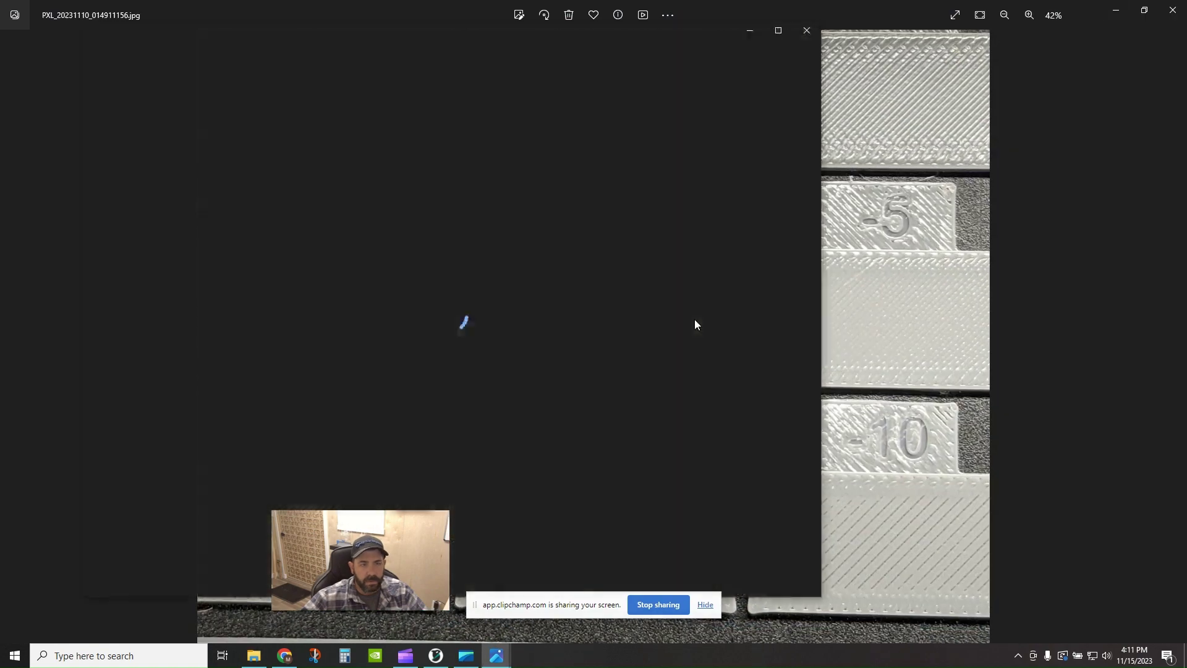
pyautogui.click(769, 36)
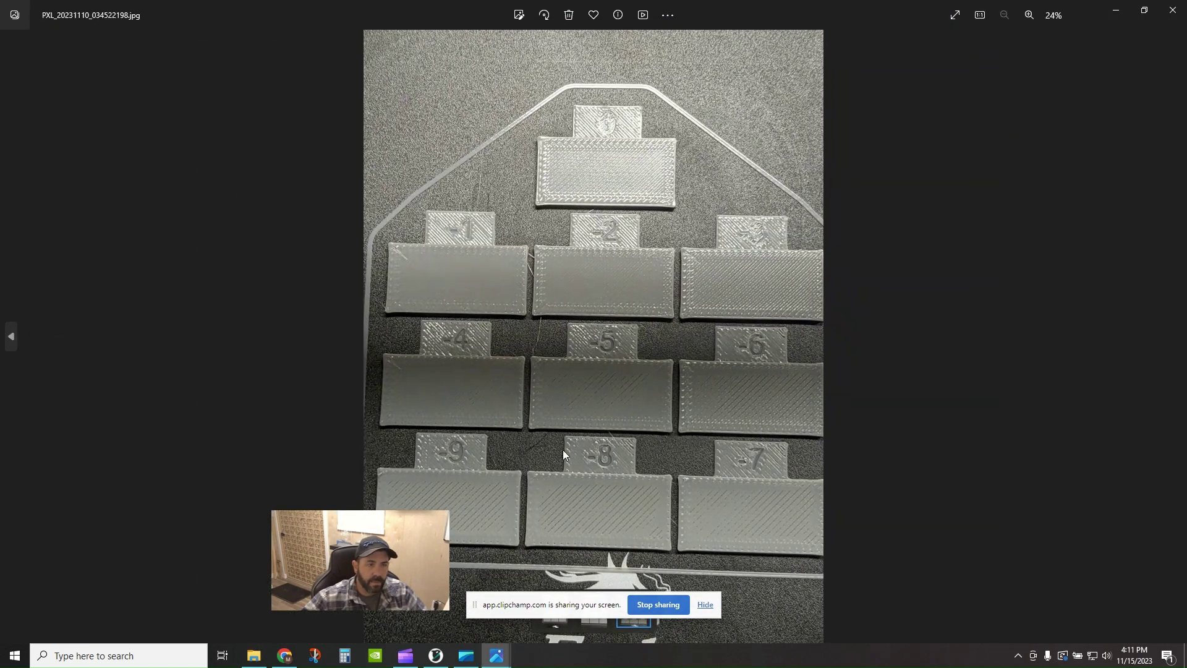
pyautogui.scroll(3, 649, 370)
pyautogui.moveTo(670, 321); pyautogui.dragTo(604, 482)
pyautogui.moveTo(662, 206); pyautogui.dragTo(668, 265)
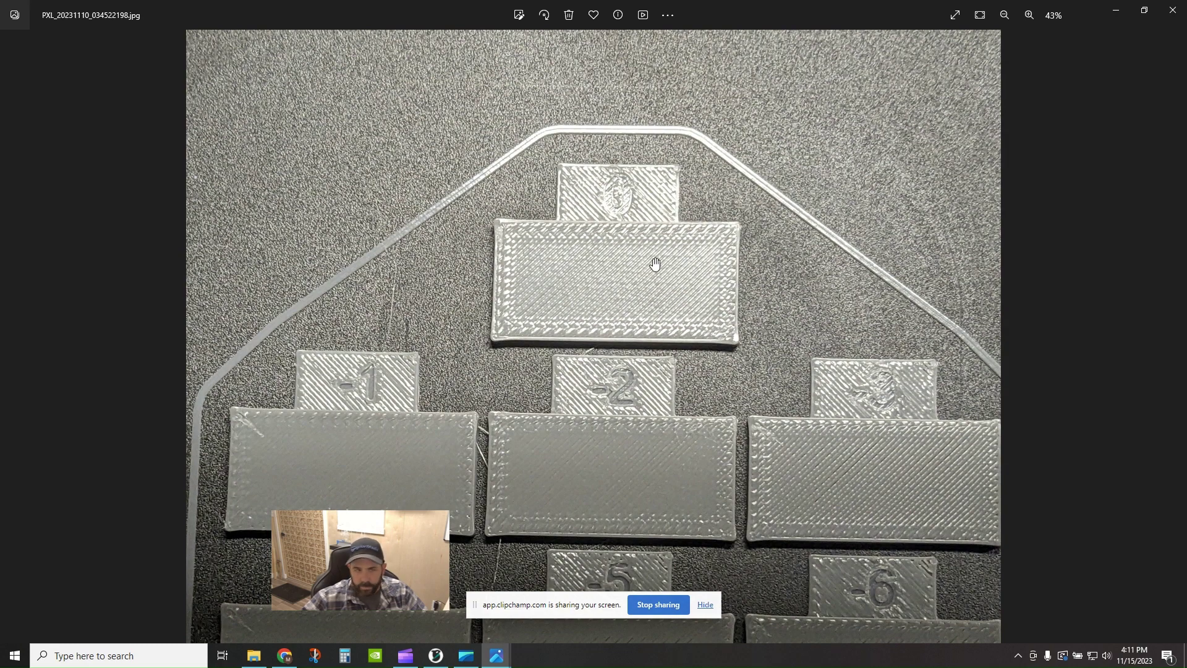
pyautogui.scroll(5, 668, 294)
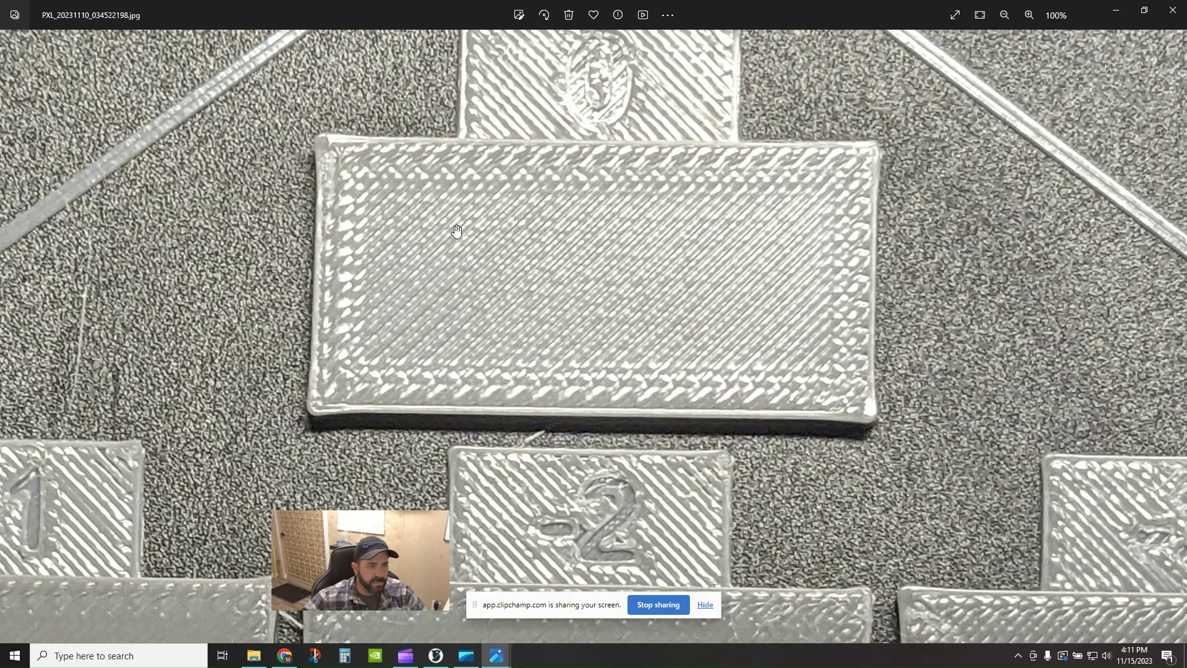
pyautogui.scroll(-5, 495, 296)
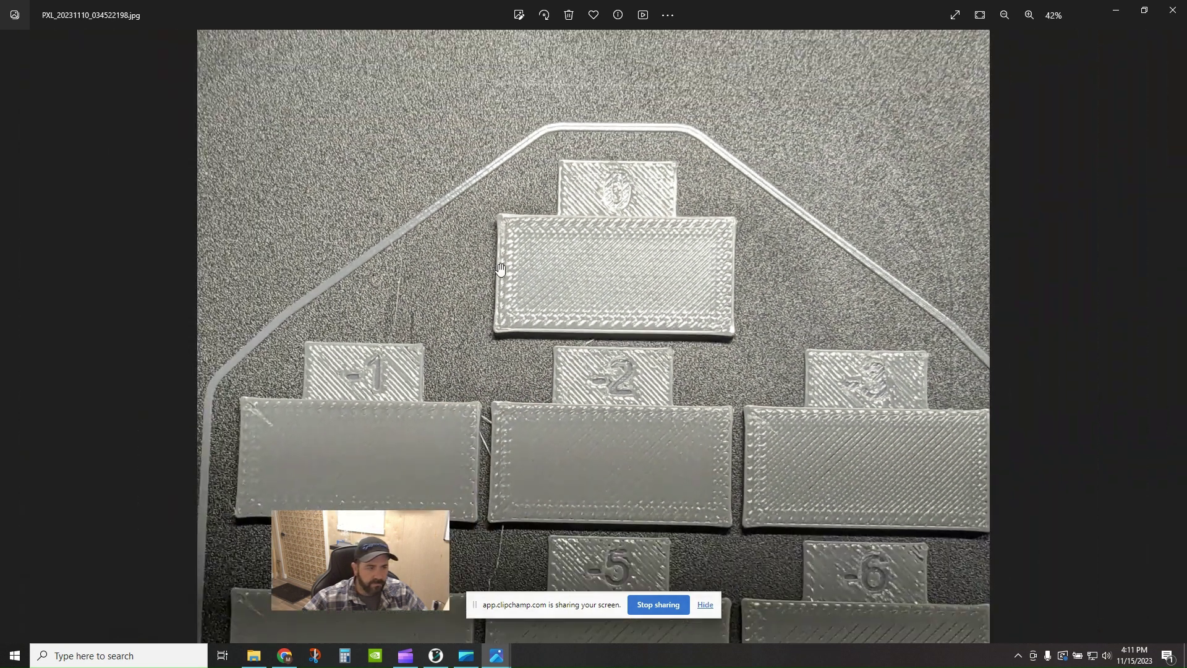
# Pan across blocks -1, -2, -3 and -6 to inspect their top surfaces
pyautogui.moveTo(437, 502); pyautogui.dragTo(447, 394)
pyautogui.scroll(4, 273, 410)
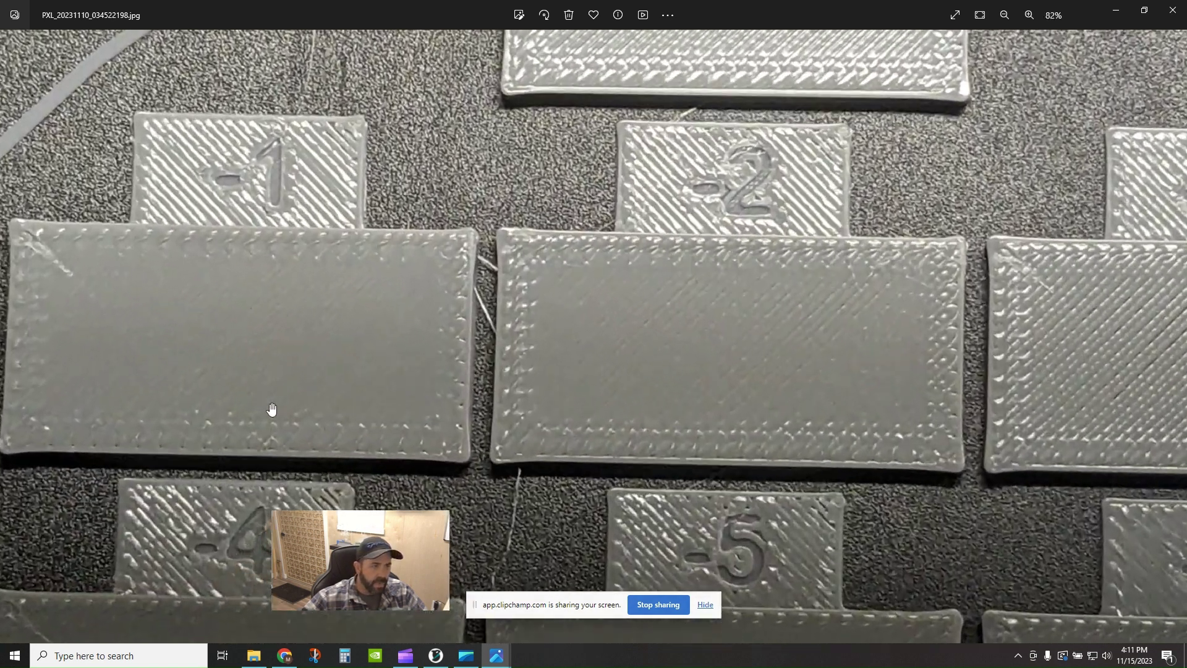
pyautogui.scroll(1, 206, 413)
pyautogui.moveTo(206, 414); pyautogui.dragTo(352, 402)
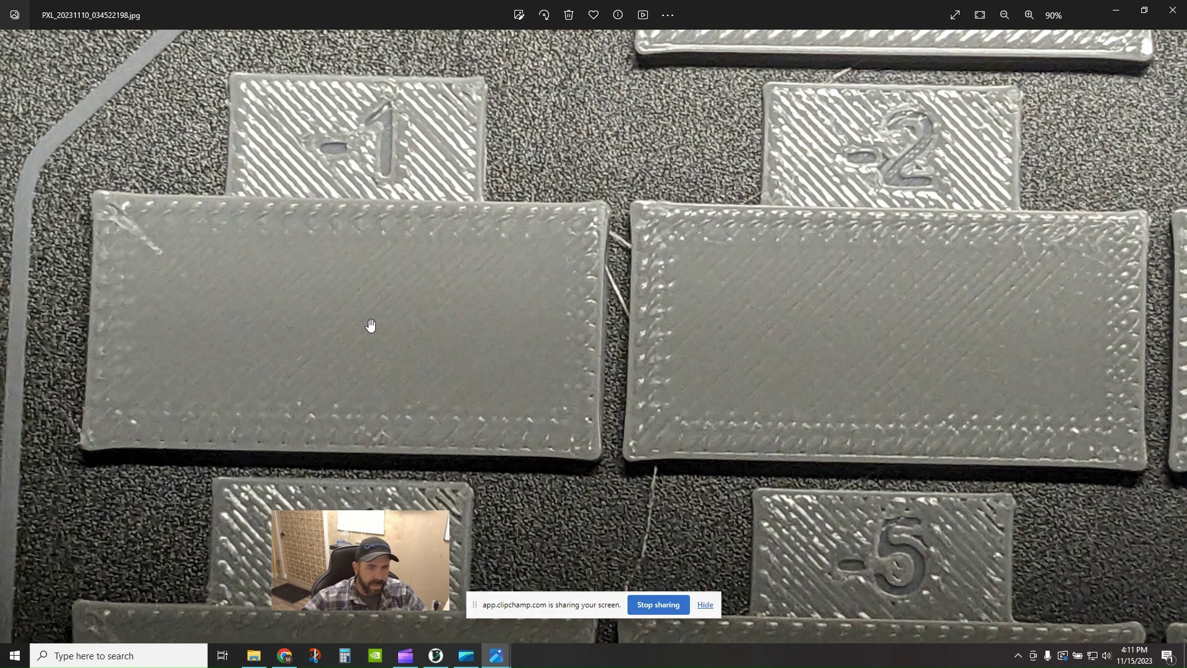
pyautogui.moveTo(370, 325); pyautogui.dragTo(113, 353)
pyautogui.moveTo(705, 350); pyautogui.dragTo(456, 347)
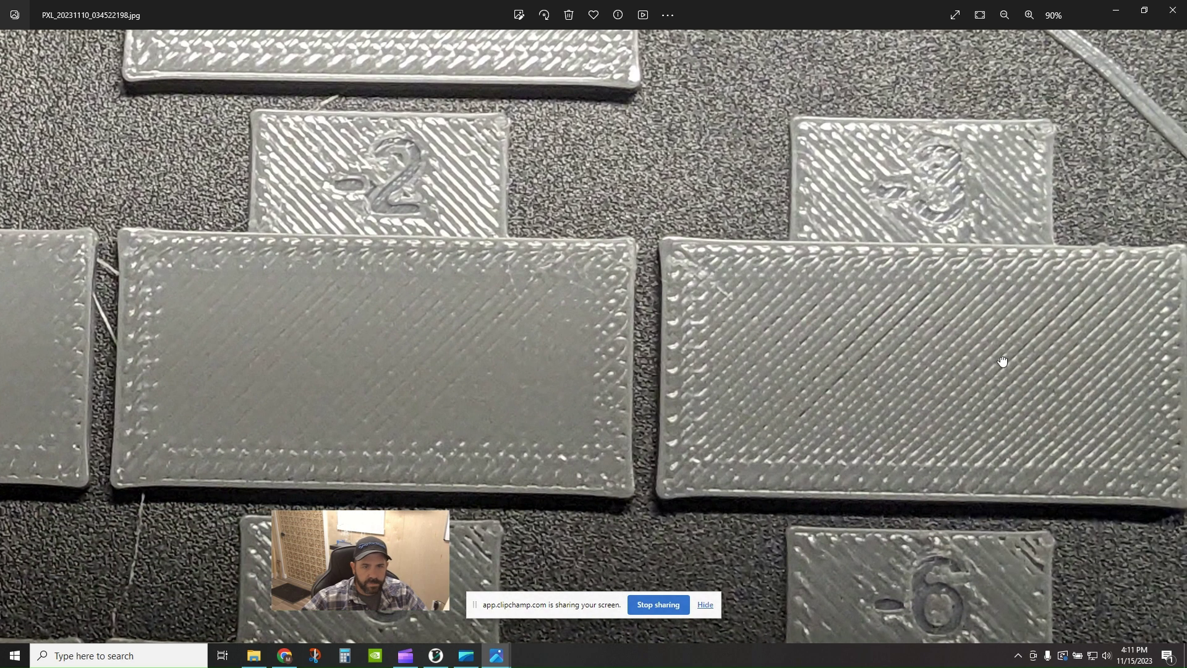
pyautogui.scroll(-5, 823, 359)
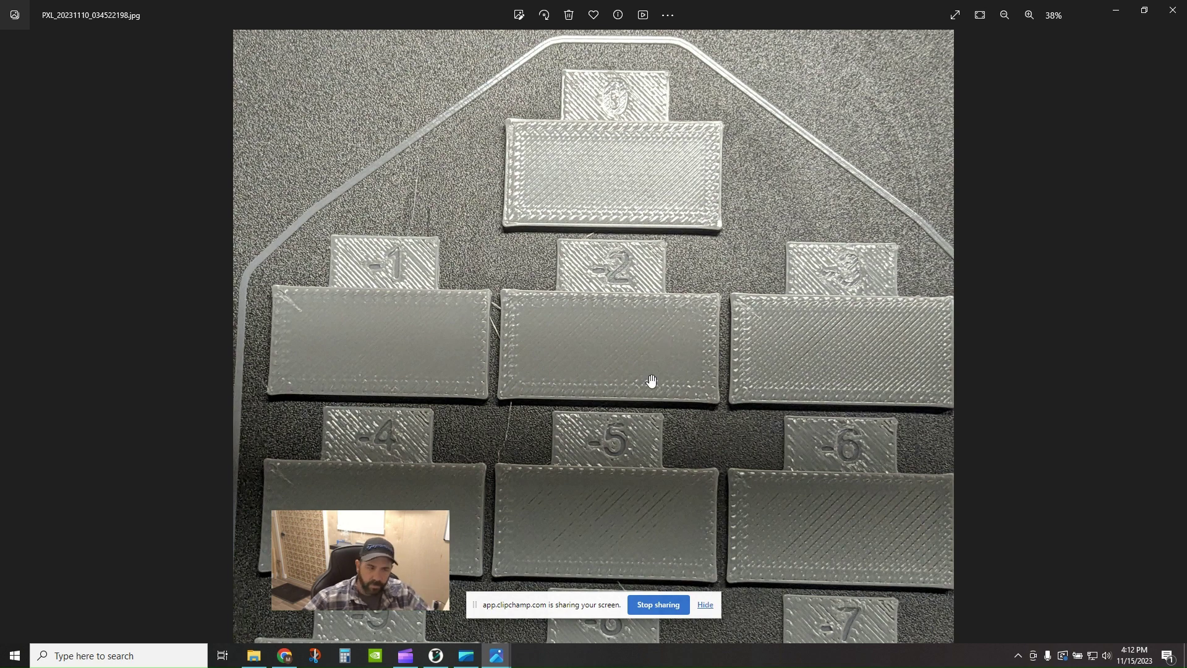
# On the Calibration wiki page, highlight the worked example 0.98x(100+5)/100 = 1.029
pyautogui.click(284, 655)
pyautogui.scroll(1, 501, 291)
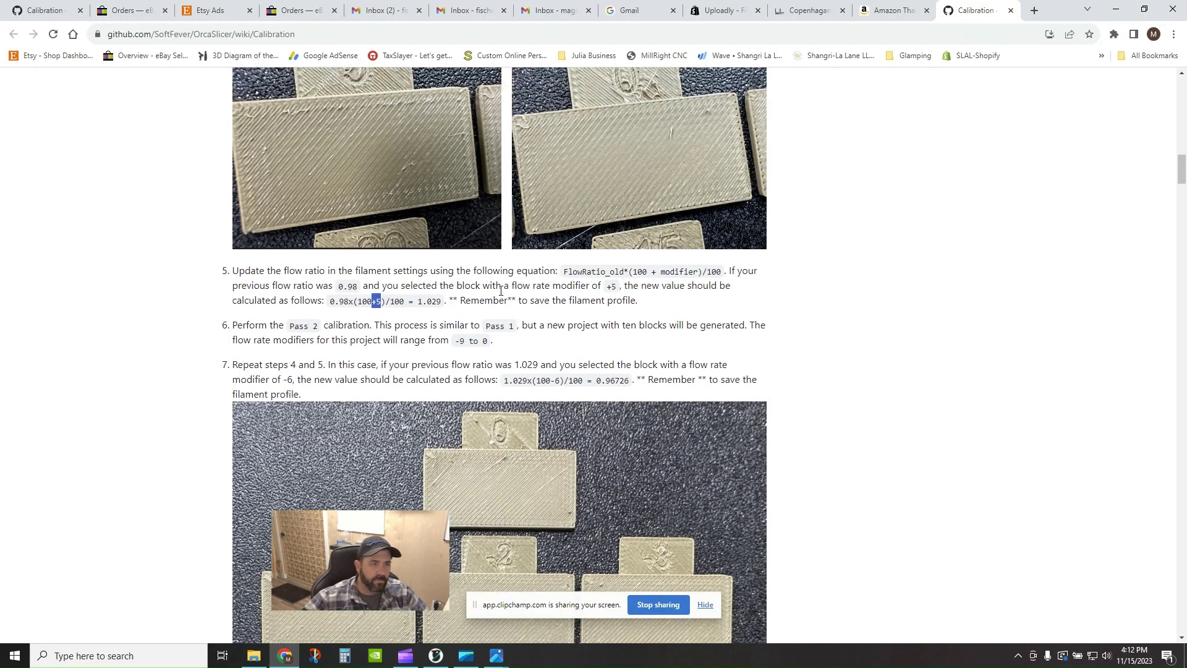
pyautogui.moveTo(328, 302); pyautogui.dragTo(447, 304)
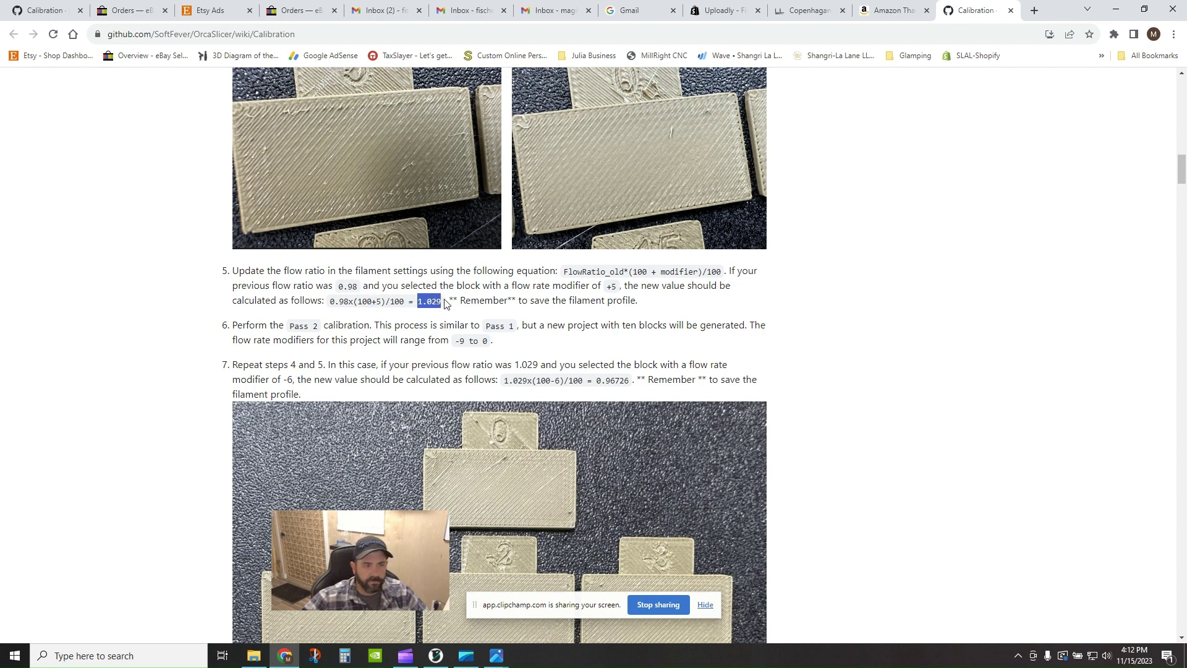
pyautogui.click(421, 290)
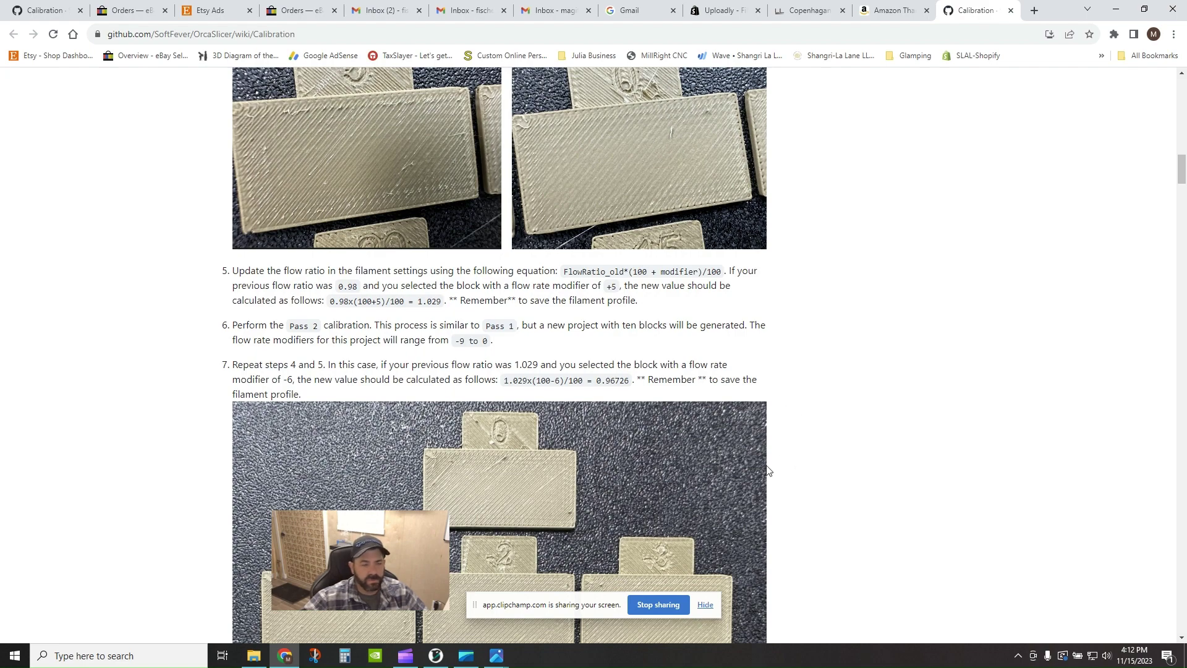
# Close the browser, both photos and File Explorer, then bring up OrcaSlicer's Calibration menu from Prepare
pyautogui.click(1118, 9)
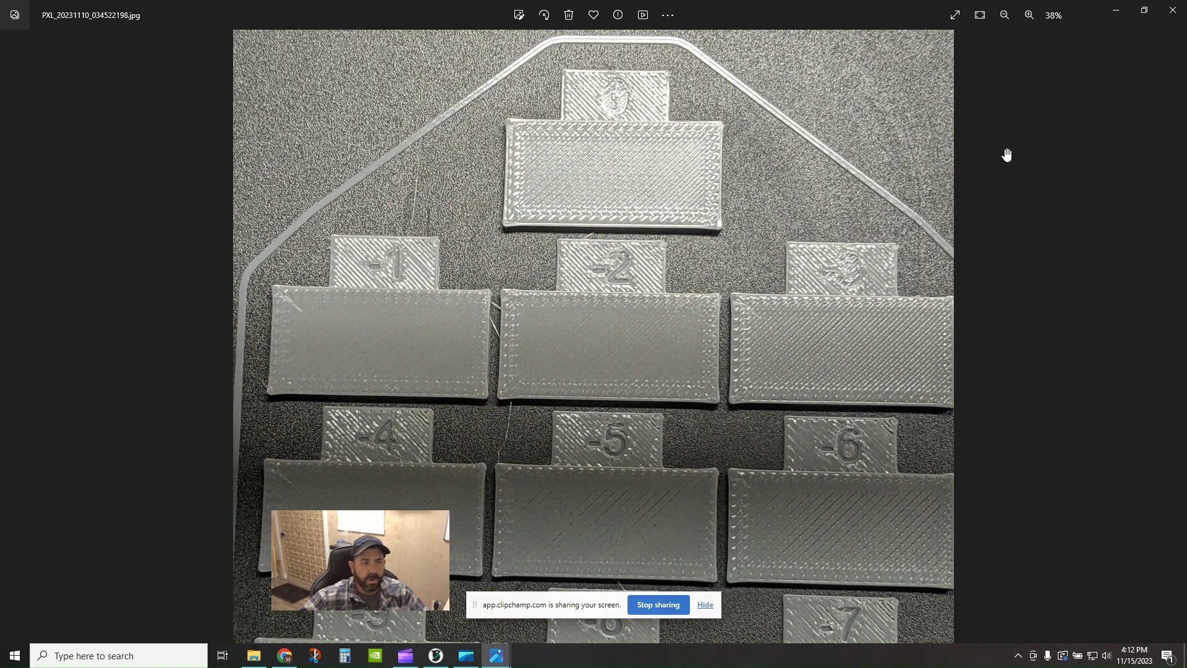
pyautogui.click(1173, 9)
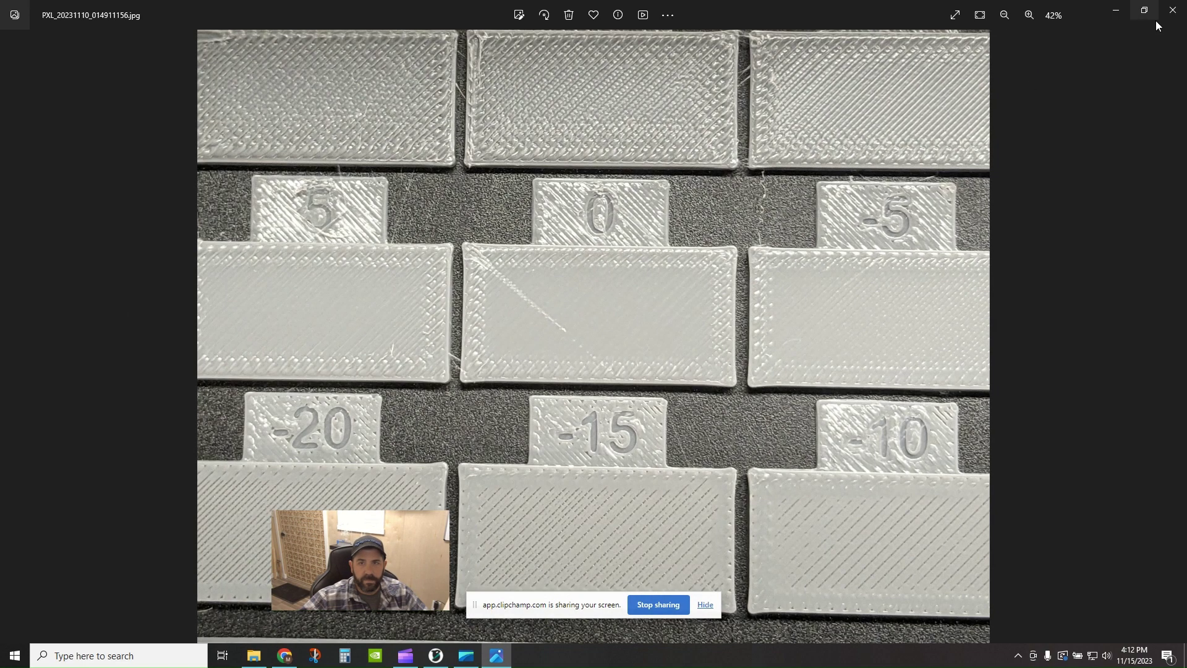
pyautogui.click(1156, 18)
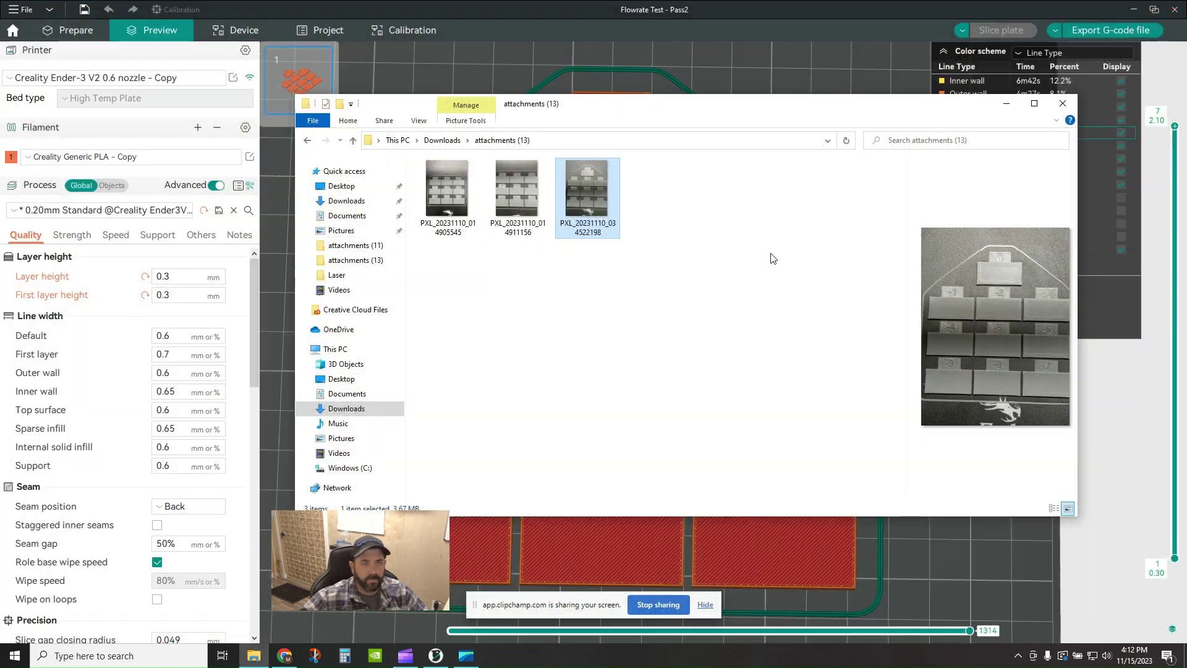
pyautogui.click(1062, 103)
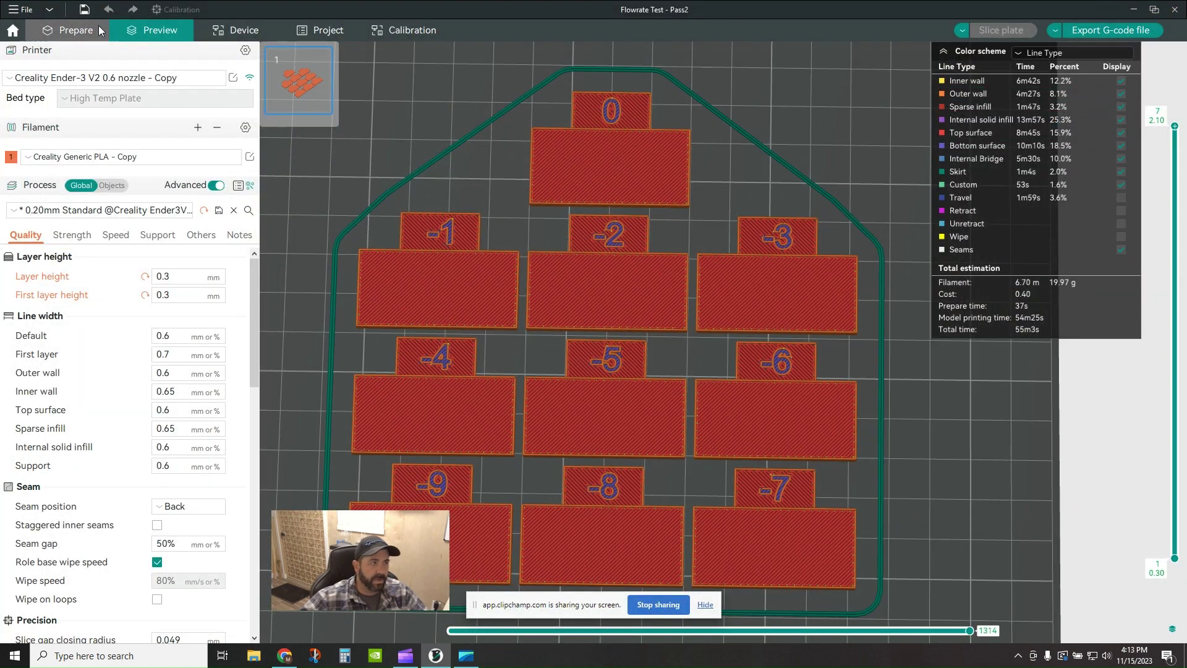
pyautogui.click(80, 31)
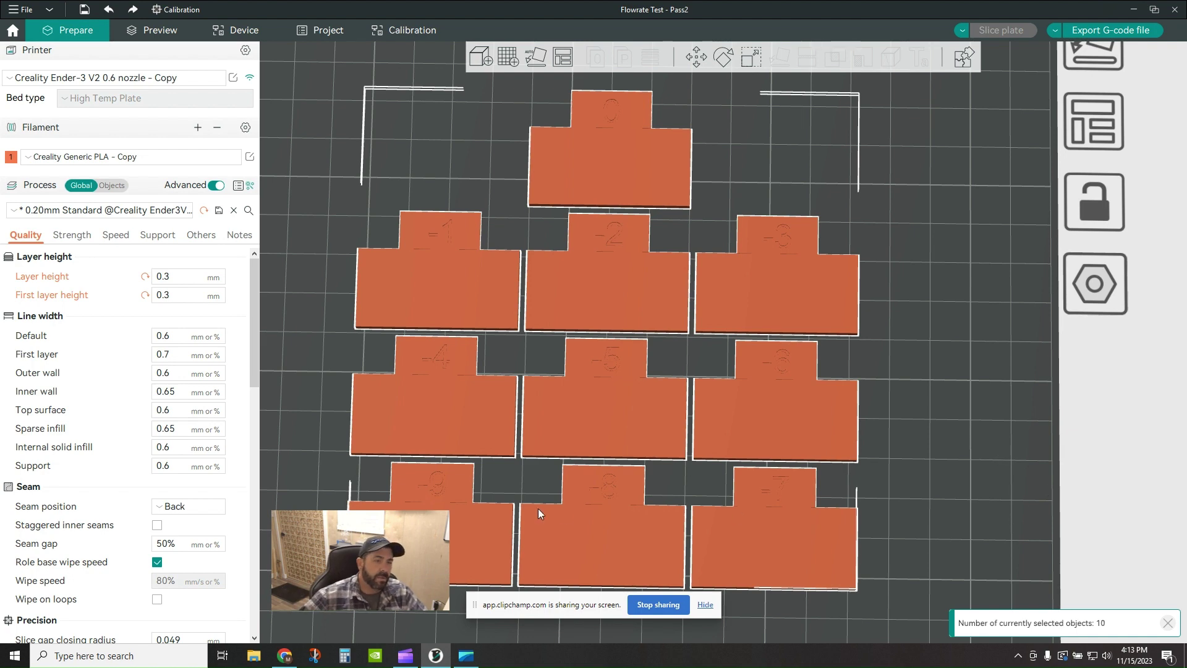
pyautogui.click(178, 9)
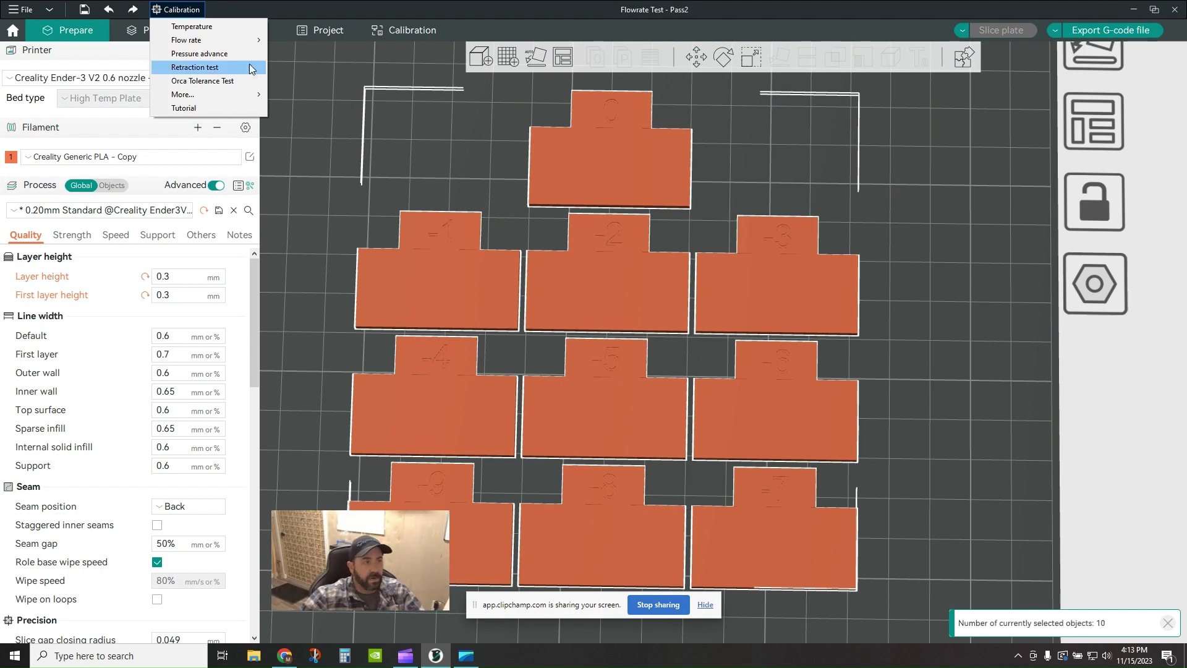
# Load the Orca Tolerance Test without saving the flow-rate project, then view it top-down
pyautogui.click(205, 85)
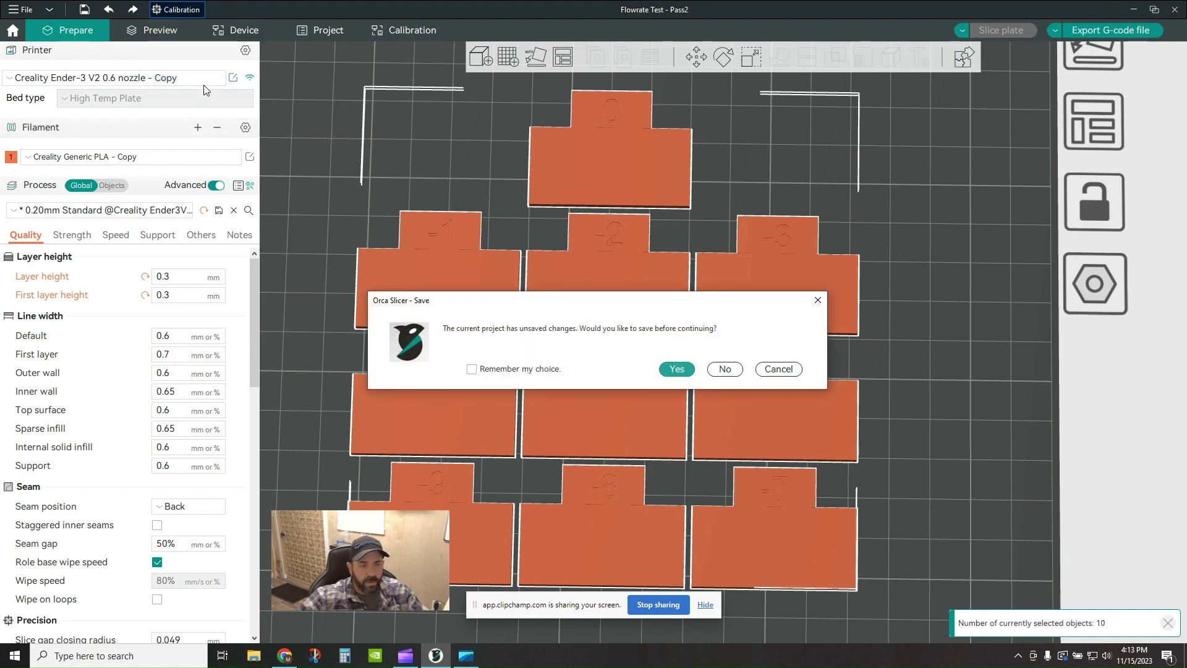
pyautogui.click(725, 369)
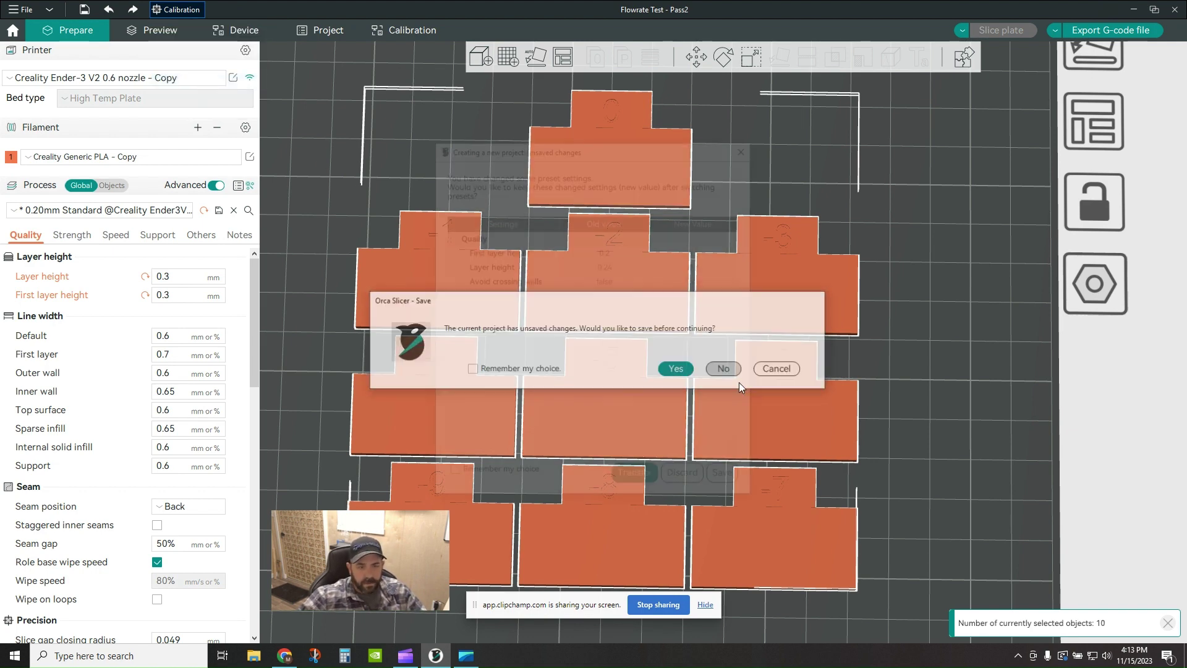
pyautogui.click(686, 479)
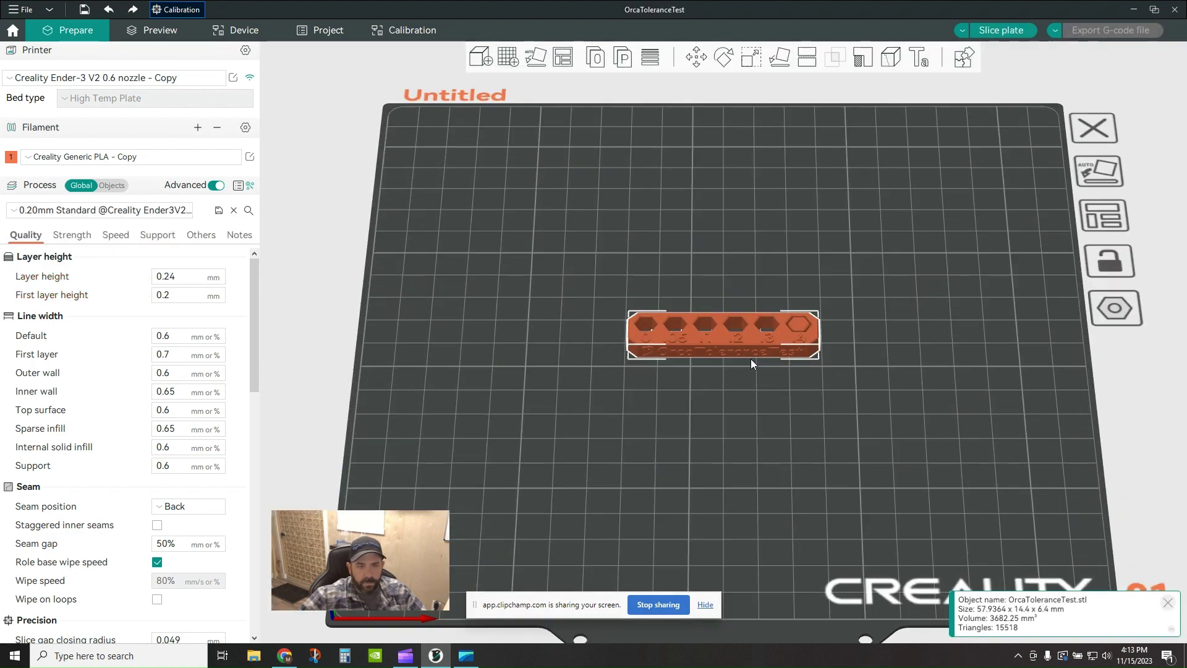
pyautogui.scroll(3, 750, 359)
pyautogui.moveTo(796, 400); pyautogui.dragTo(799, 313)
pyautogui.scroll(3, 799, 313)
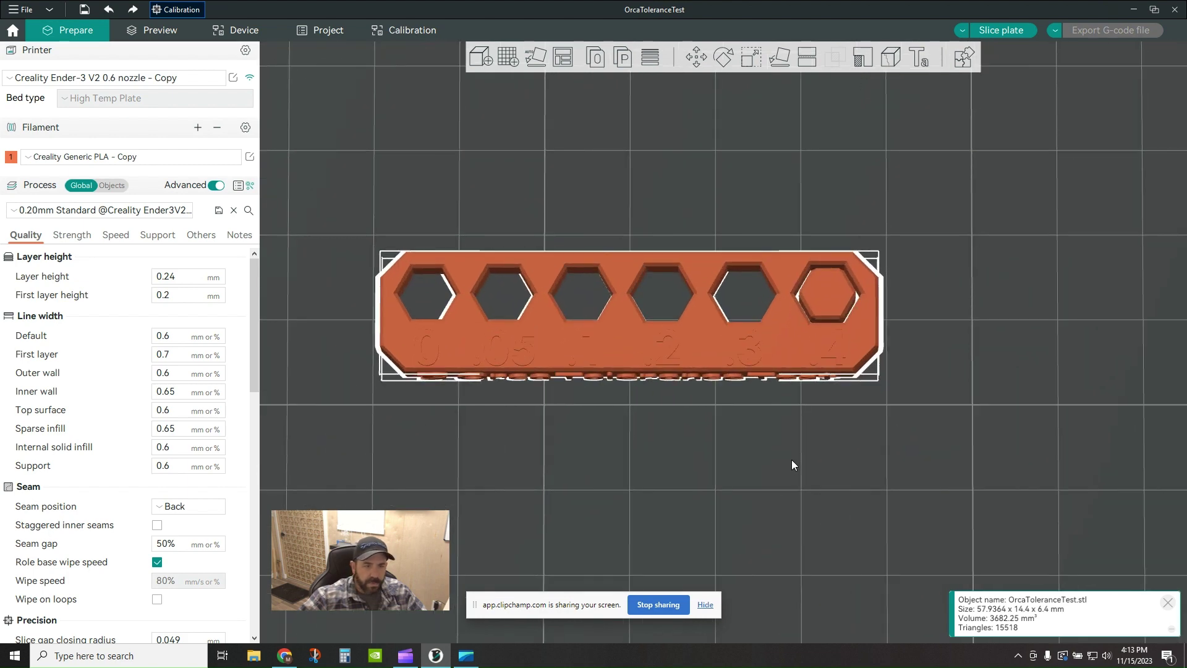
pyautogui.moveTo(792, 461); pyautogui.dragTo(738, 398)
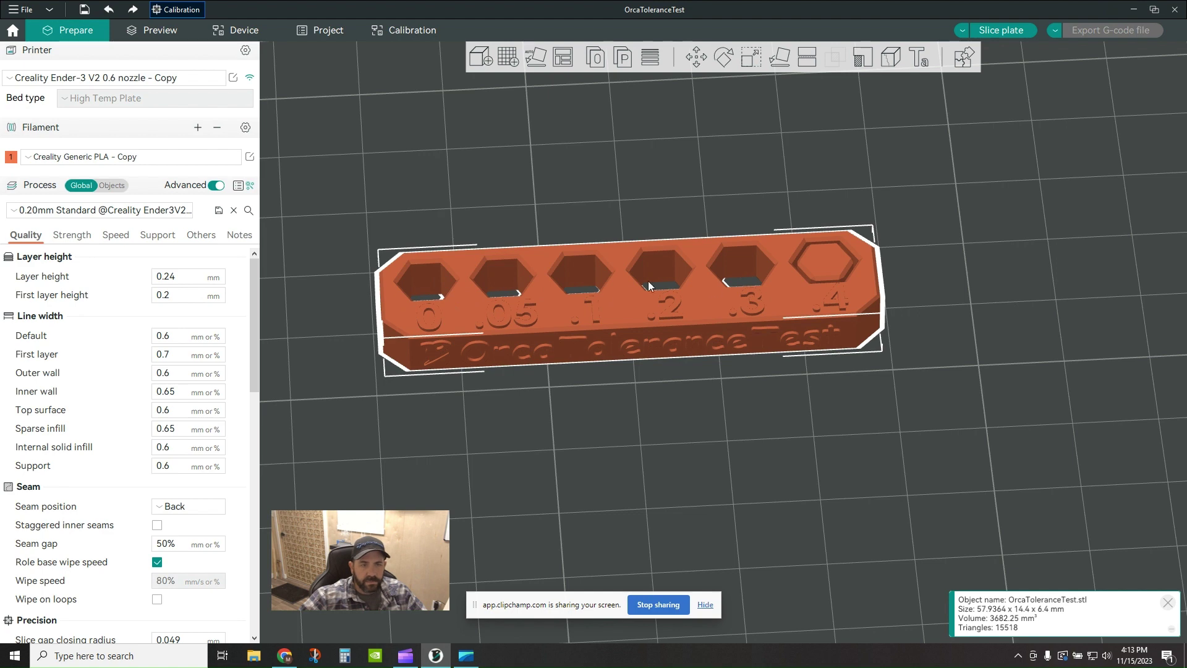
pyautogui.moveTo(648, 281); pyautogui.dragTo(609, 411)
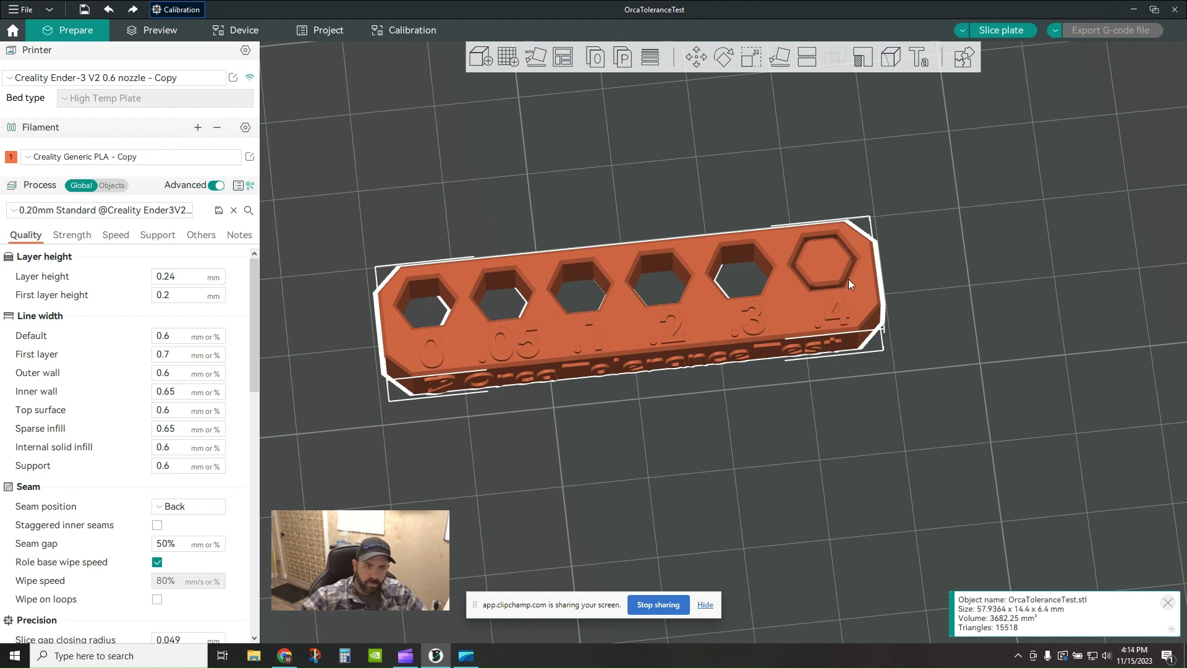
pyautogui.press('1')
pyautogui.scroll(5, 966, 369)
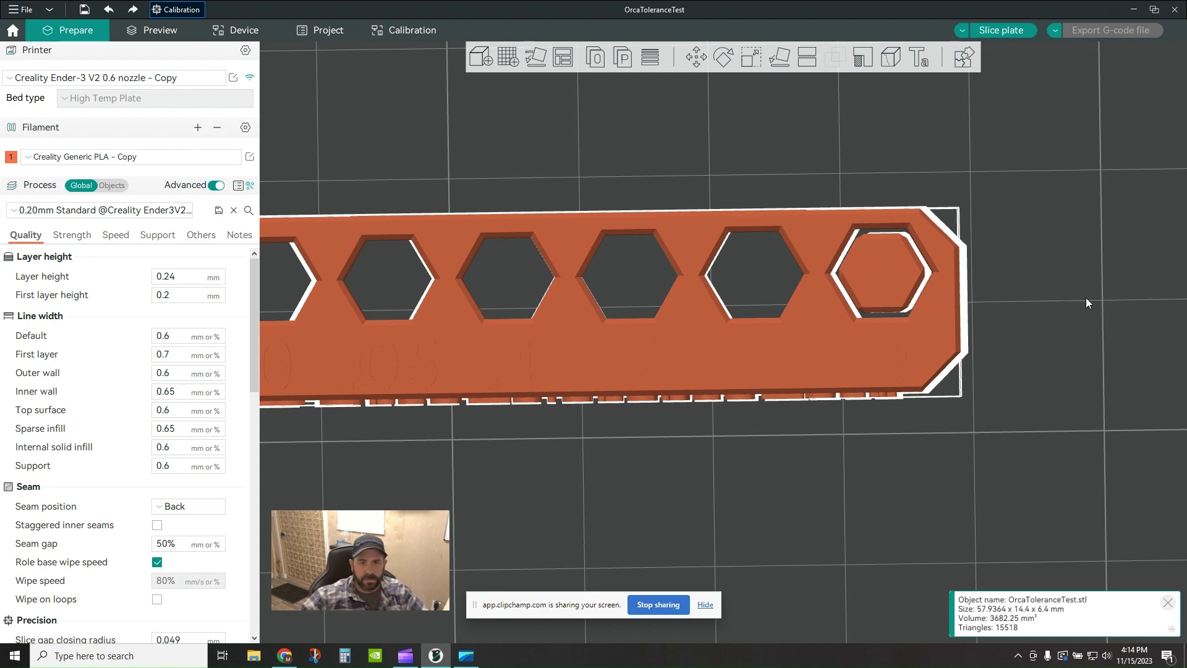
# Split the tolerance test model into separate objects
pyautogui.moveTo(866, 308); pyautogui.dragTo(861, 291)
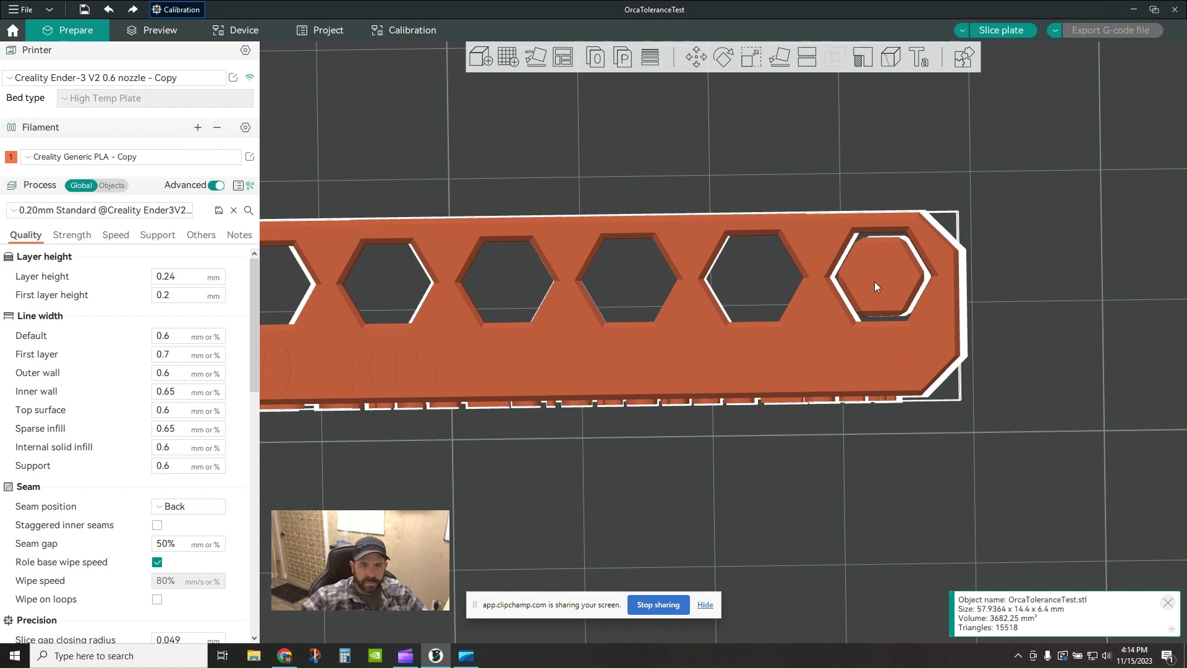
pyautogui.rightClick(875, 282)
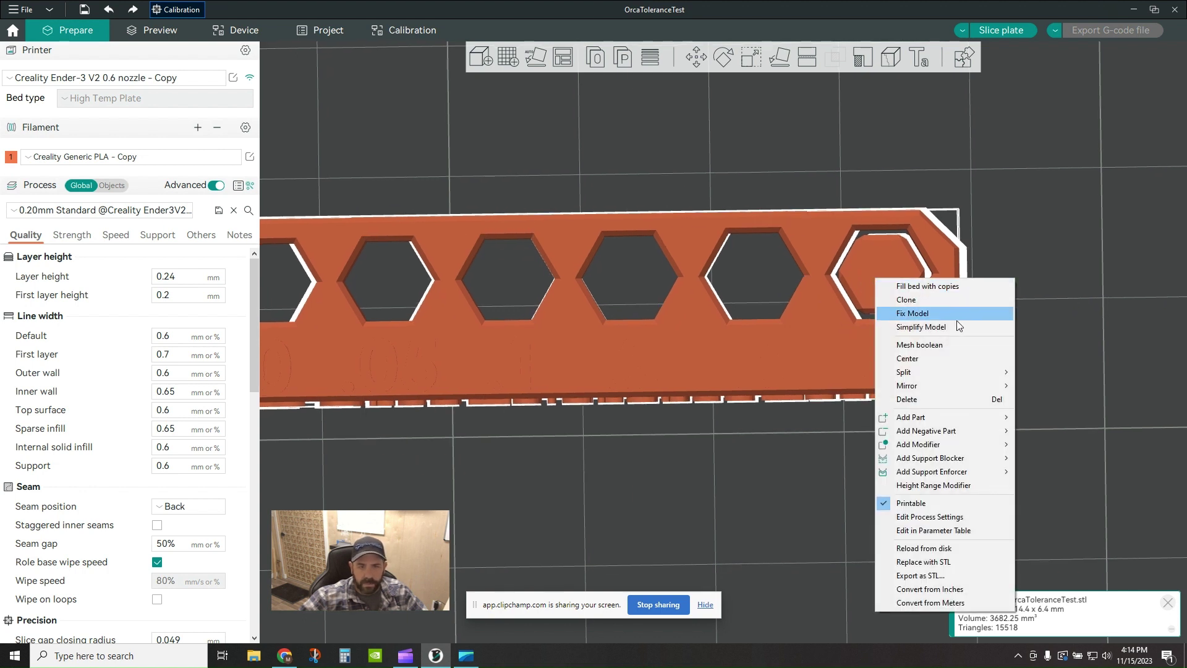
pyautogui.moveTo(944, 371)
pyautogui.click(1054, 373)
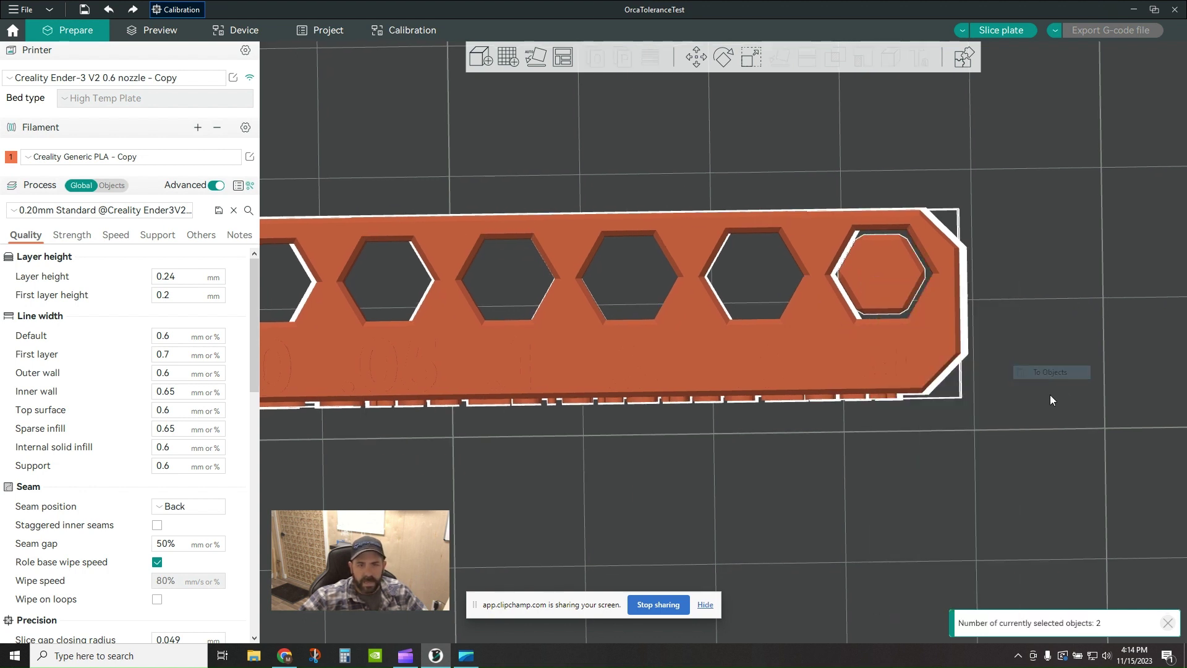
pyautogui.click(892, 297)
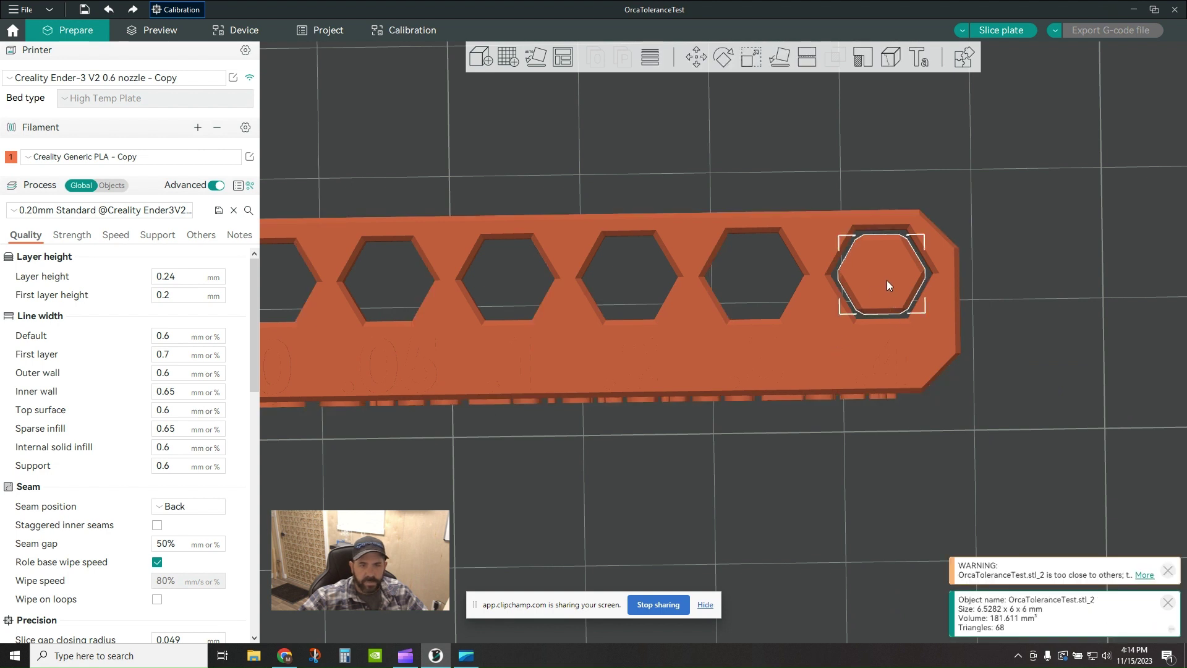
# Test-fit the hexagon insert in the first, second, fourth and further holes, then slice the plate
pyautogui.moveTo(886, 280); pyautogui.dragTo(612, 286)
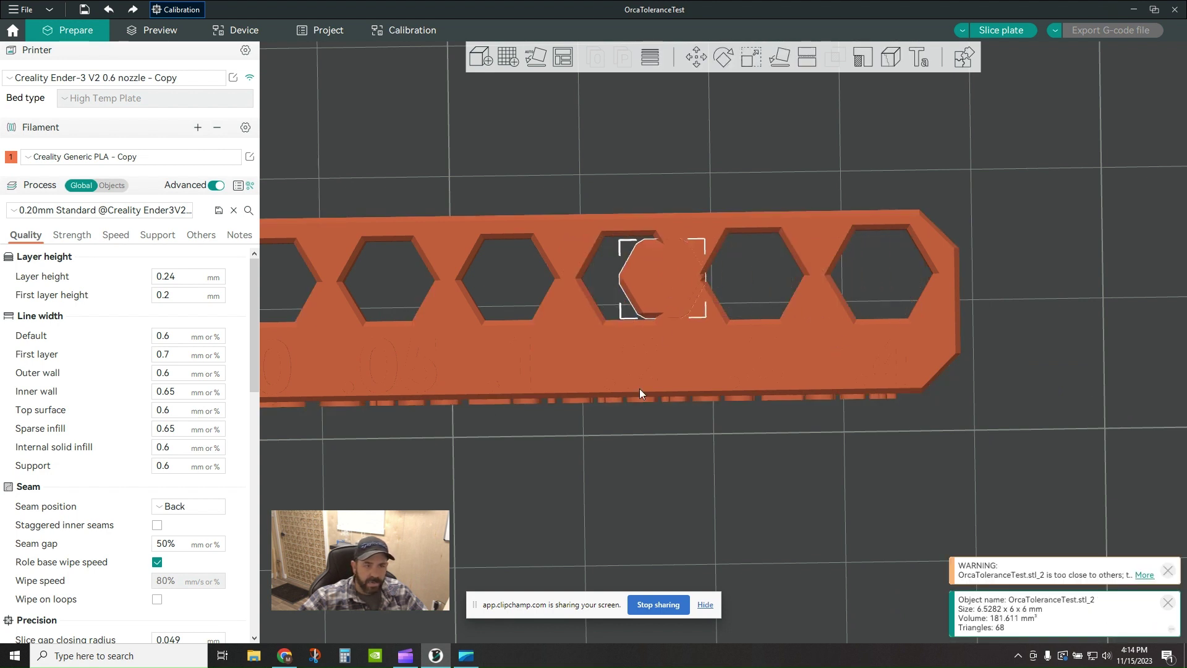
pyautogui.moveTo(639, 389); pyautogui.dragTo(977, 295, button='middle')
pyautogui.moveTo(903, 282); pyautogui.dragTo(512, 286)
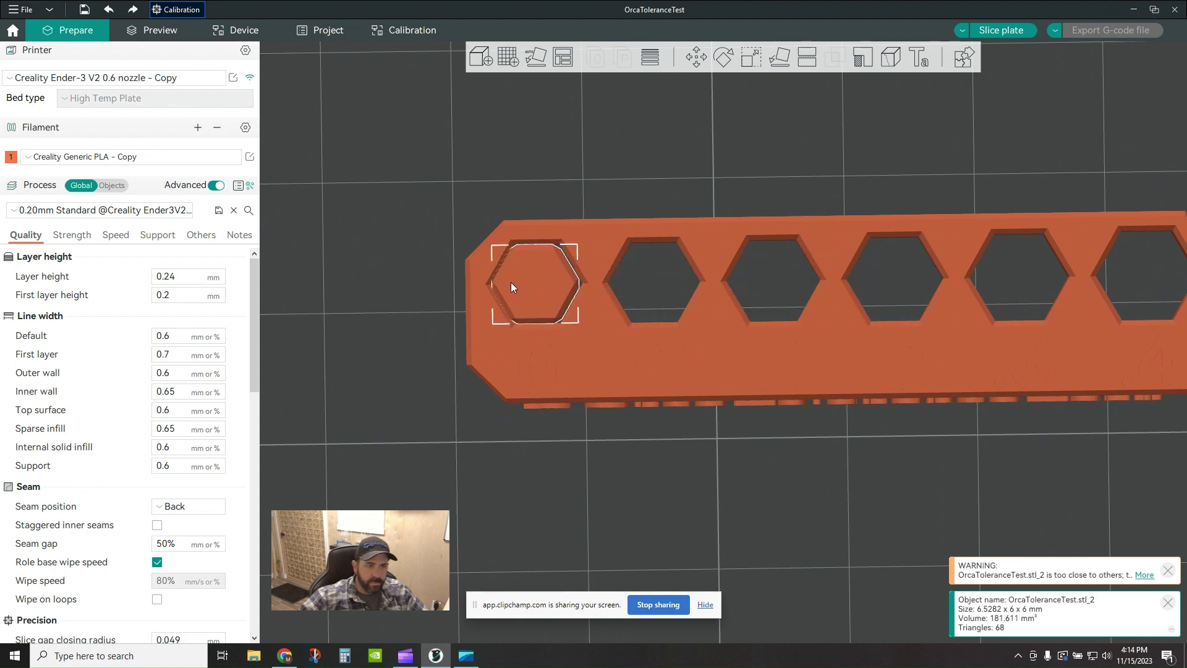
pyautogui.scroll(3, 510, 281)
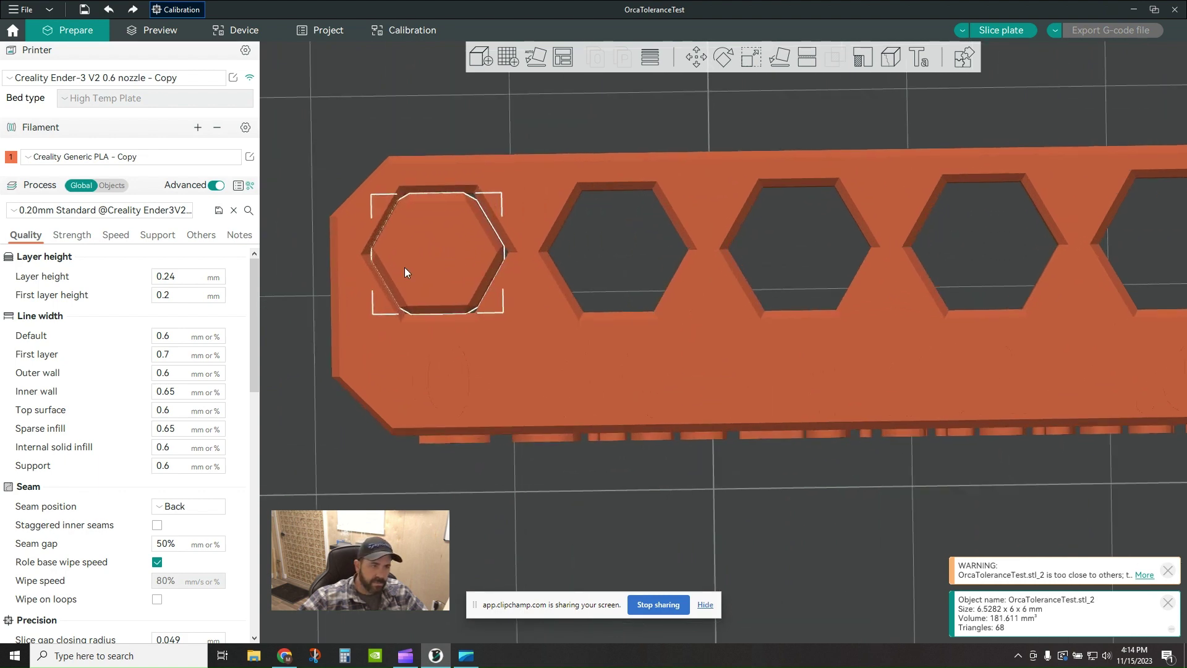
pyautogui.moveTo(405, 267); pyautogui.dragTo(413, 267)
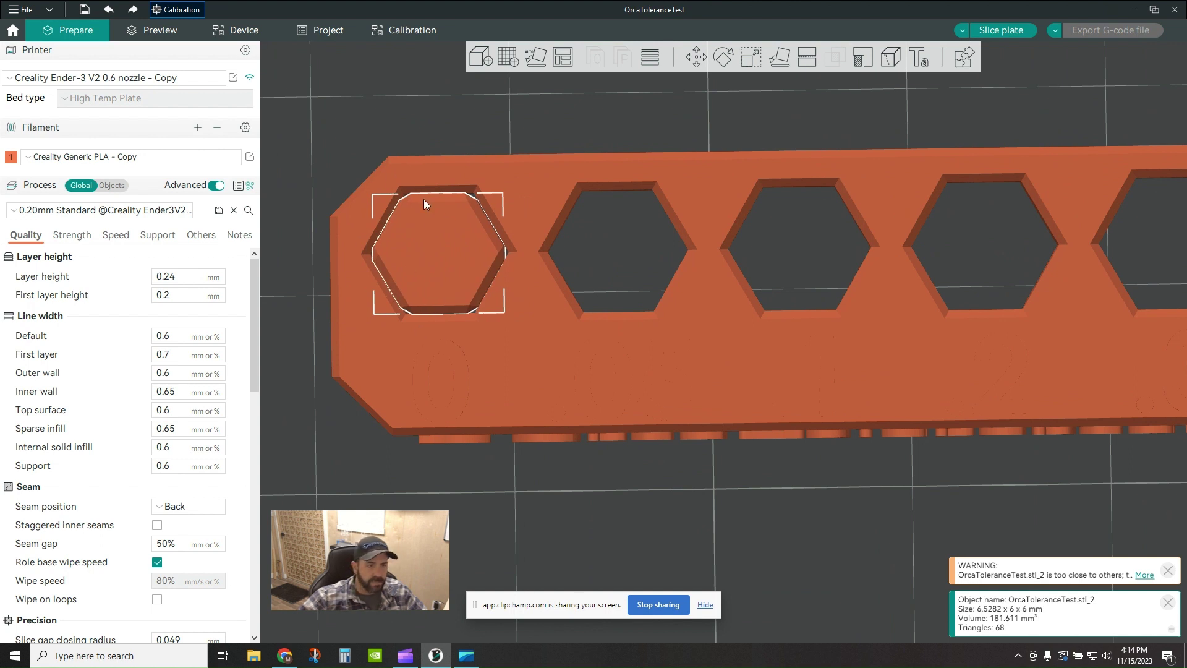
pyautogui.moveTo(435, 258); pyautogui.dragTo(612, 261)
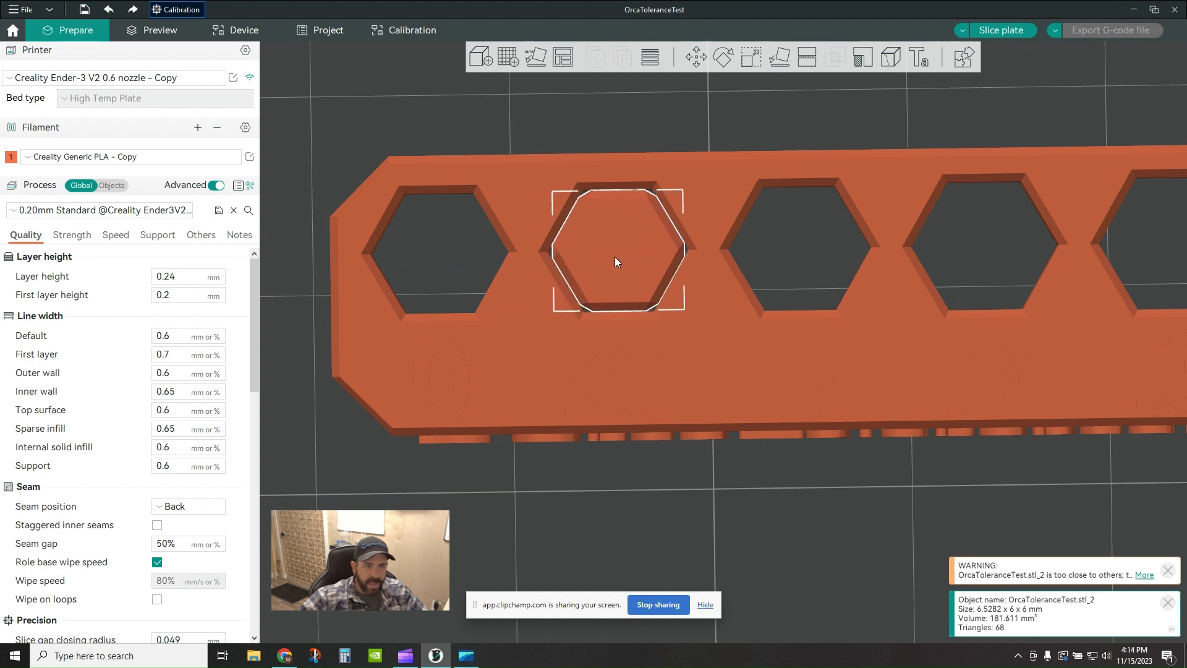
pyautogui.moveTo(721, 526); pyautogui.dragTo(825, 558)
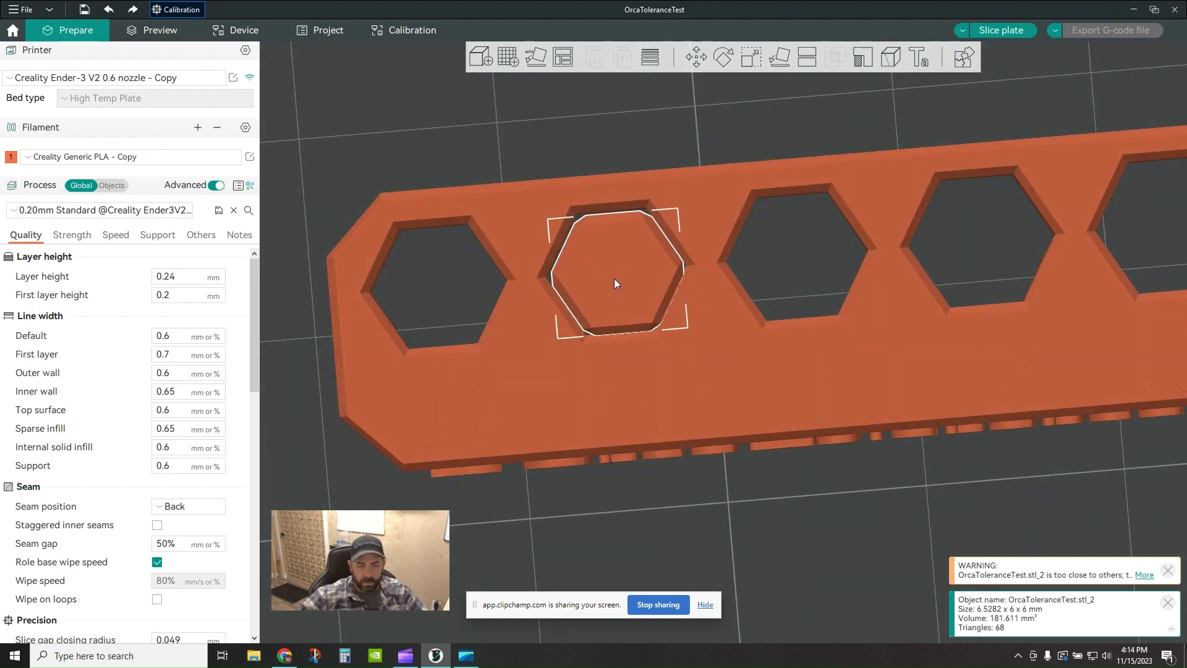
pyautogui.moveTo(614, 278); pyautogui.dragTo(978, 245)
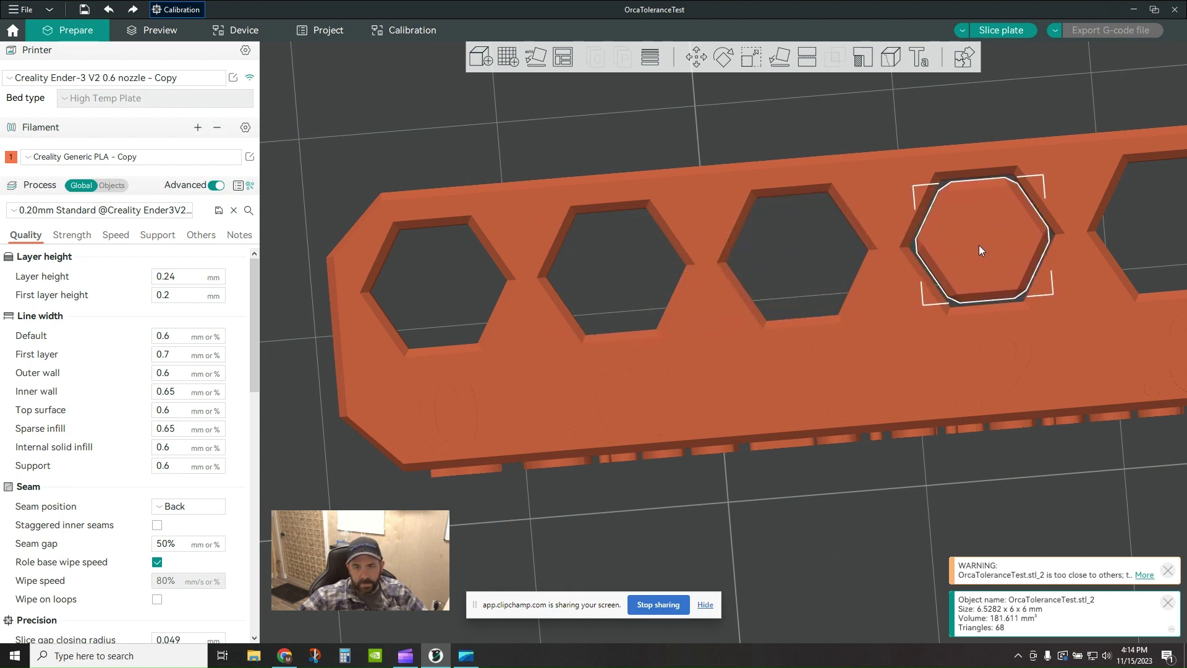
pyautogui.moveTo(992, 407); pyautogui.dragTo(387, 334, button='right')
pyautogui.moveTo(479, 289); pyautogui.dragTo(882, 255)
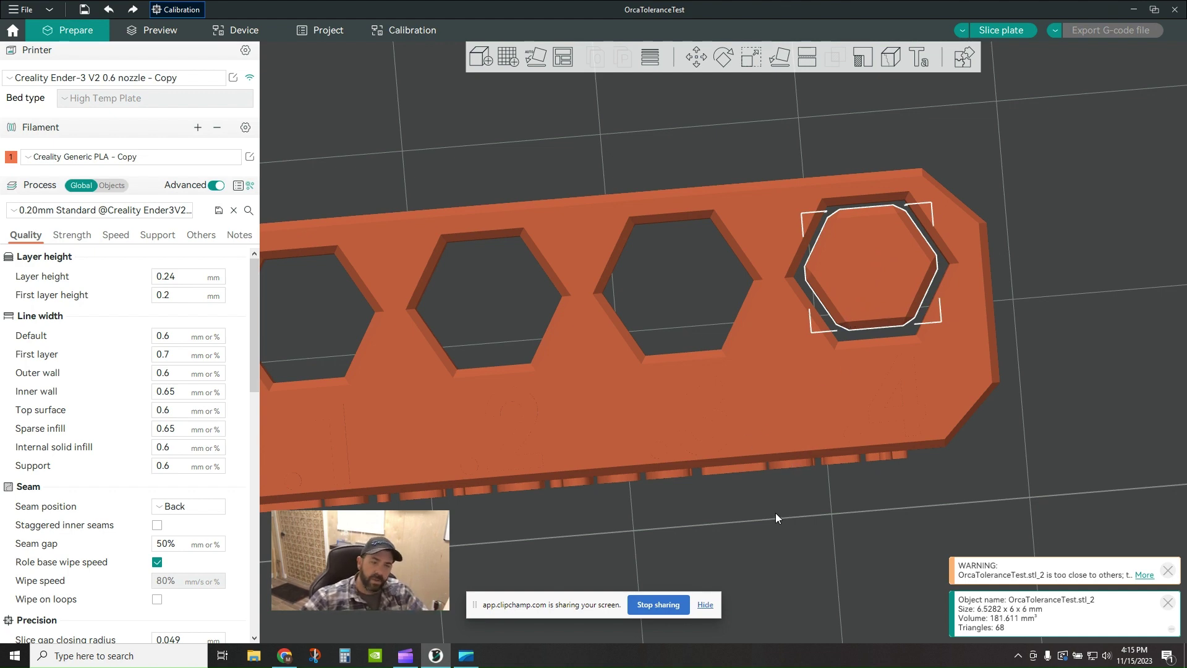
pyautogui.moveTo(775, 513); pyautogui.dragTo(988, 412, button='right')
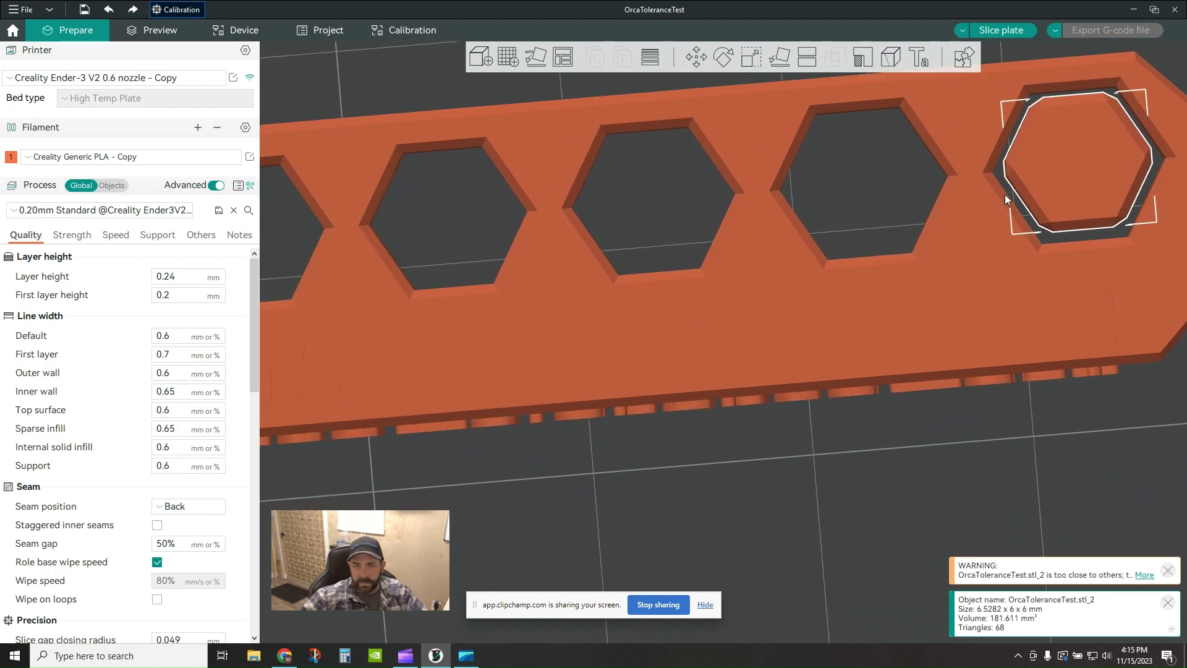
pyautogui.click(1014, 30)
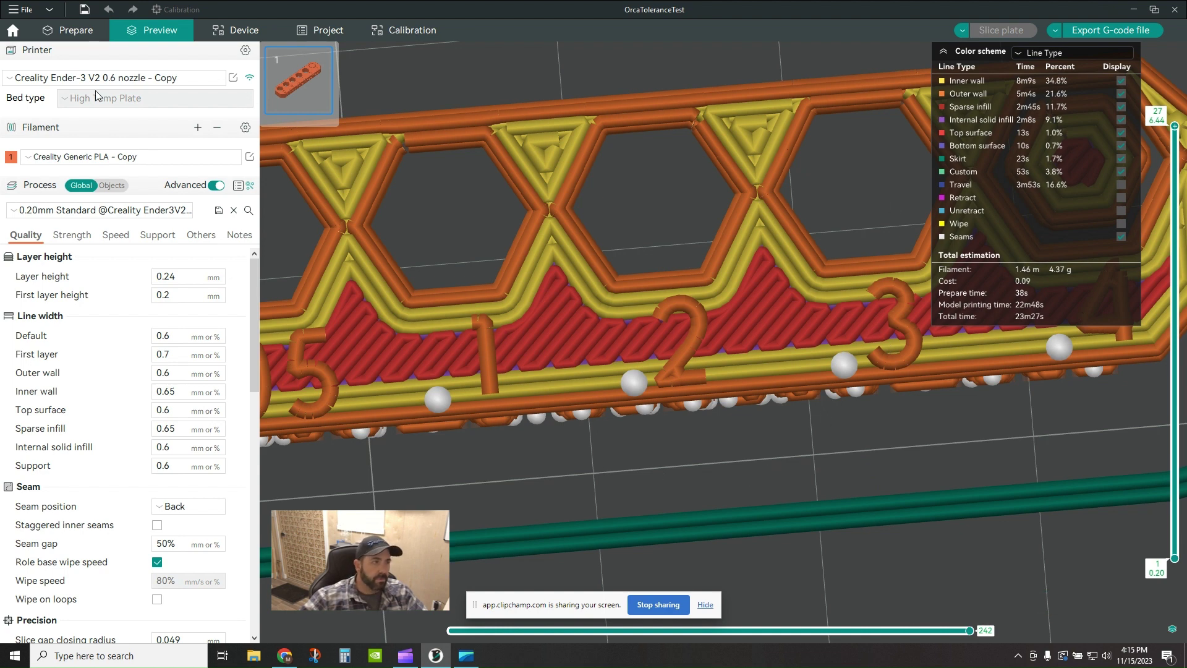
# Create a PLA temperature tower from 240 °C to 190 °C, discarding the tolerance test
pyautogui.click(65, 35)
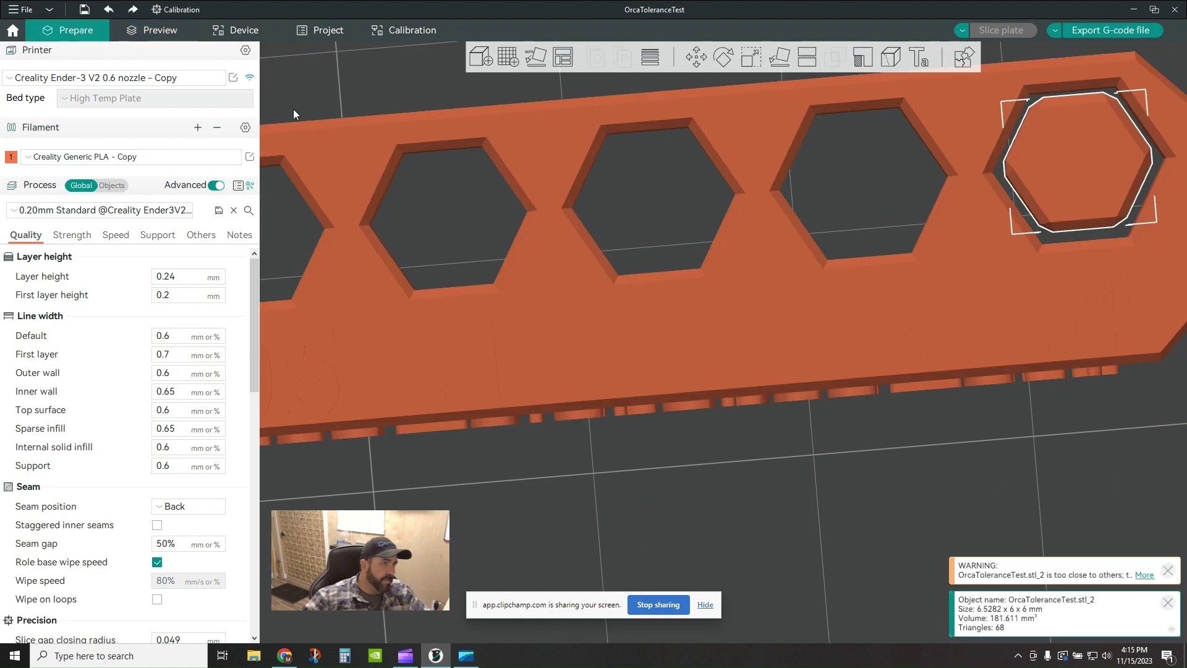
pyautogui.click(176, 9)
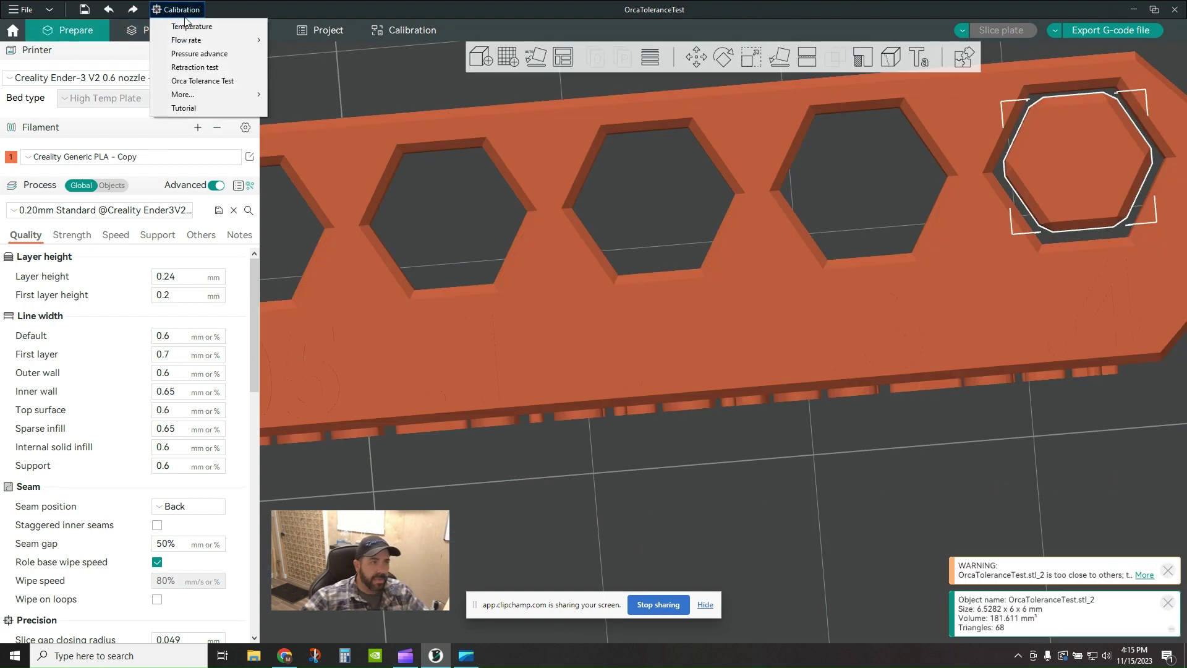
pyautogui.click(228, 29)
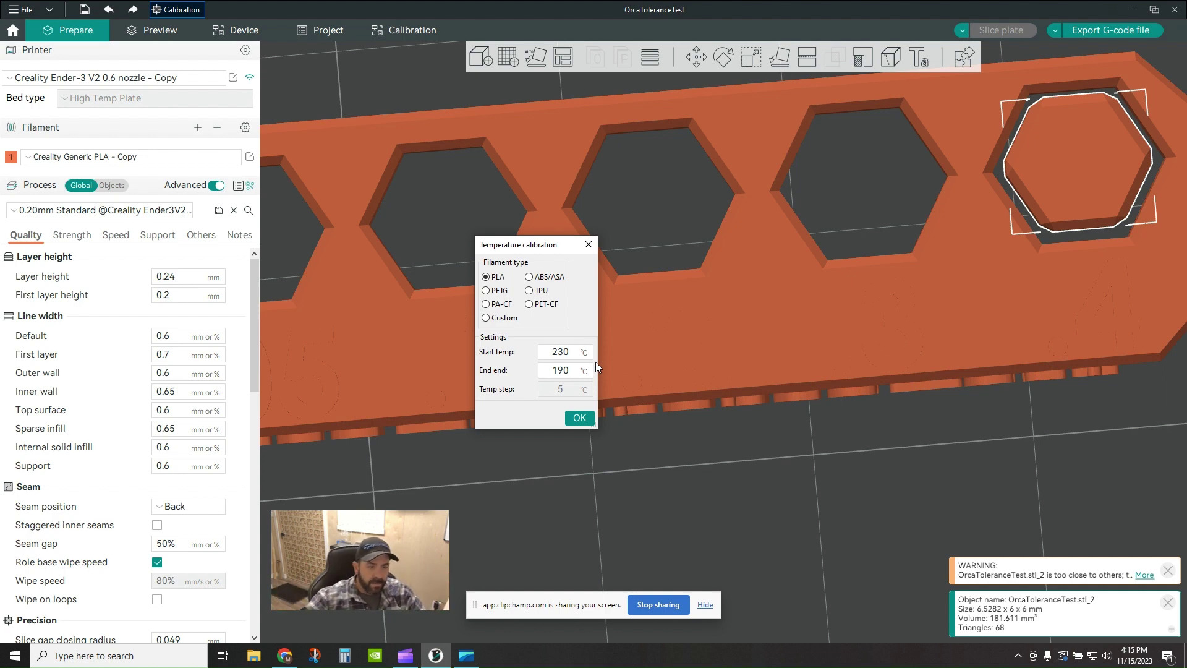
pyautogui.moveTo(573, 352); pyautogui.dragTo(521, 360)
pyautogui.write('240')
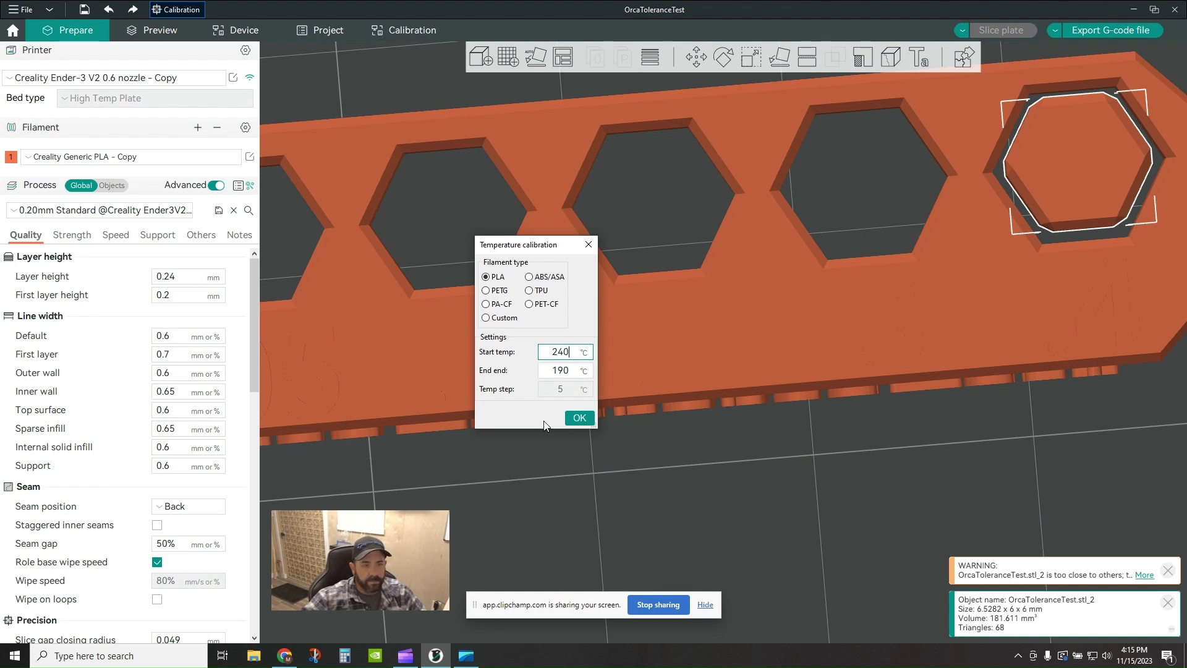
pyautogui.click(577, 419)
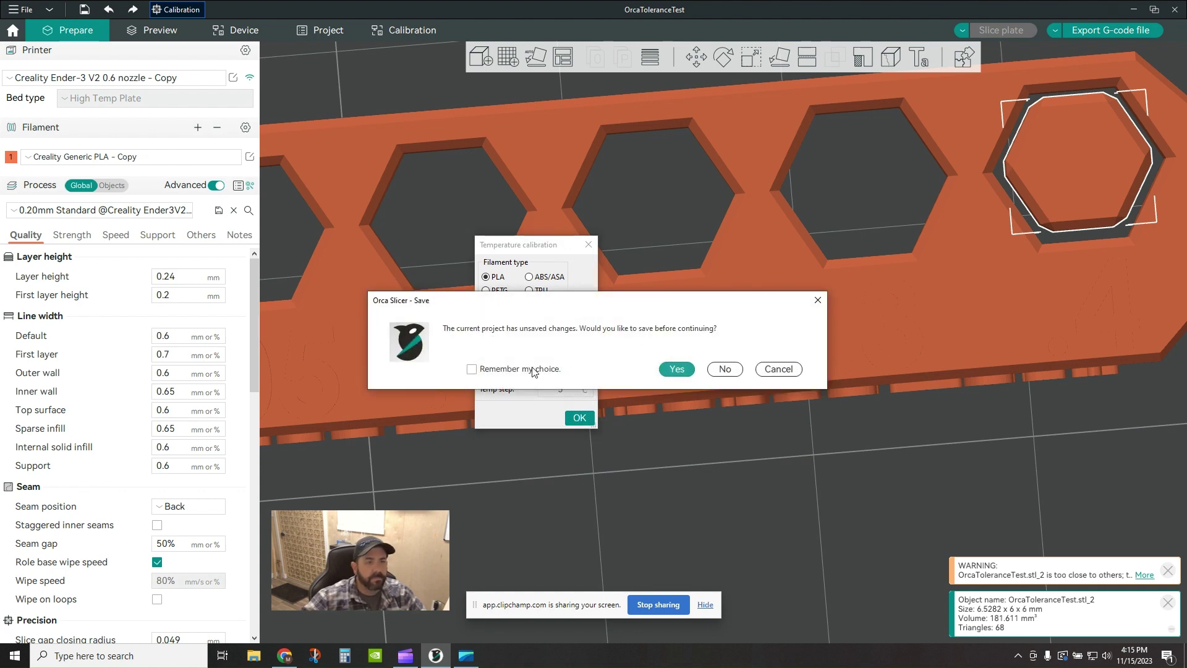
pyautogui.click(723, 370)
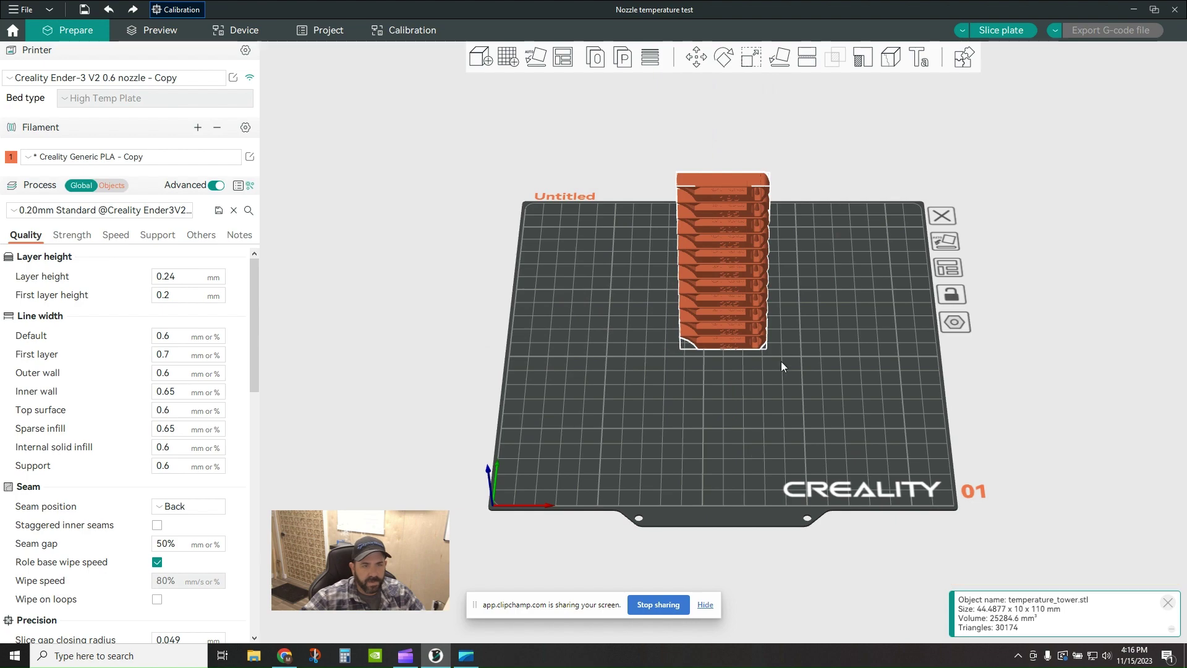
# Orbit and zoom around the temperature tower to read its temperature labels from several angles
pyautogui.moveTo(746, 410); pyautogui.dragTo(573, 551)
pyautogui.moveTo(633, 516); pyautogui.dragTo(477, 377)
pyautogui.scroll(3, 632, 458)
pyautogui.moveTo(588, 446); pyautogui.dragTo(462, 555)
pyautogui.scroll(5, 599, 500)
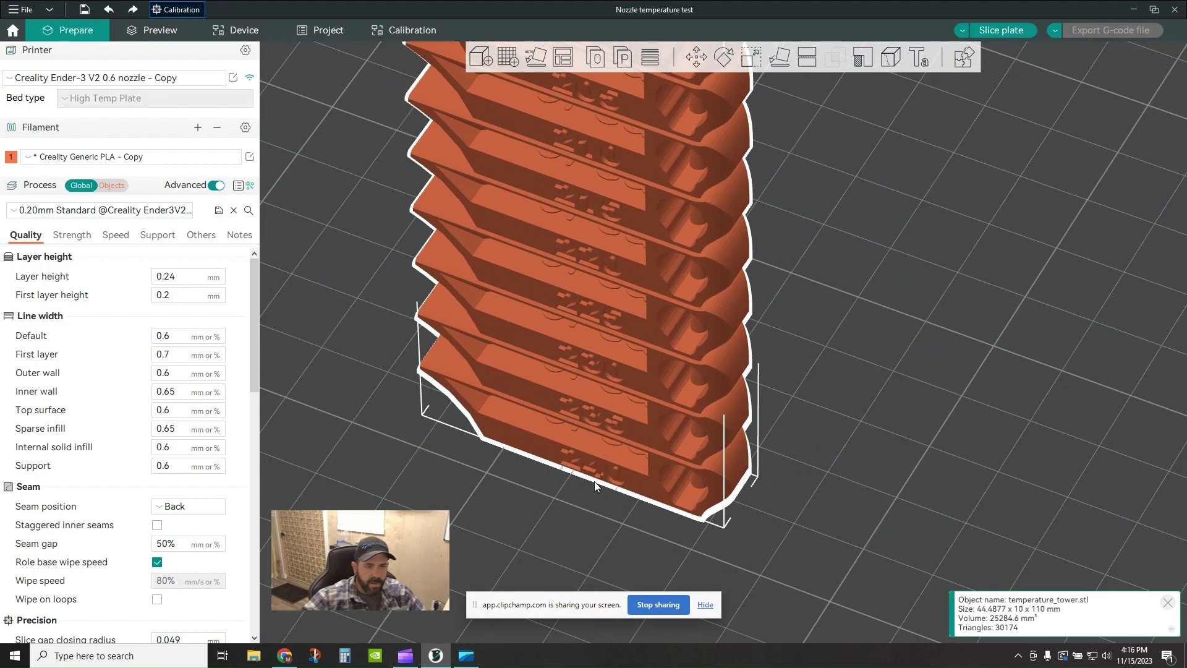
pyautogui.moveTo(595, 481); pyautogui.dragTo(599, 440)
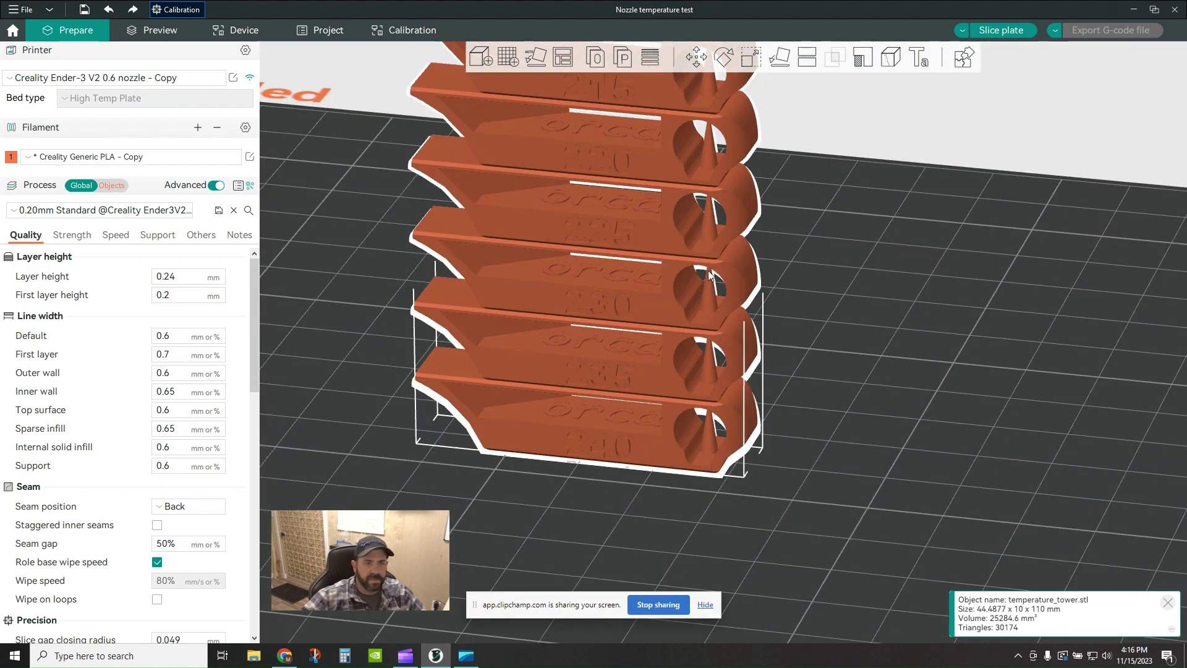
pyautogui.moveTo(814, 371); pyautogui.dragTo(774, 503)
pyautogui.scroll(-3, 848, 400)
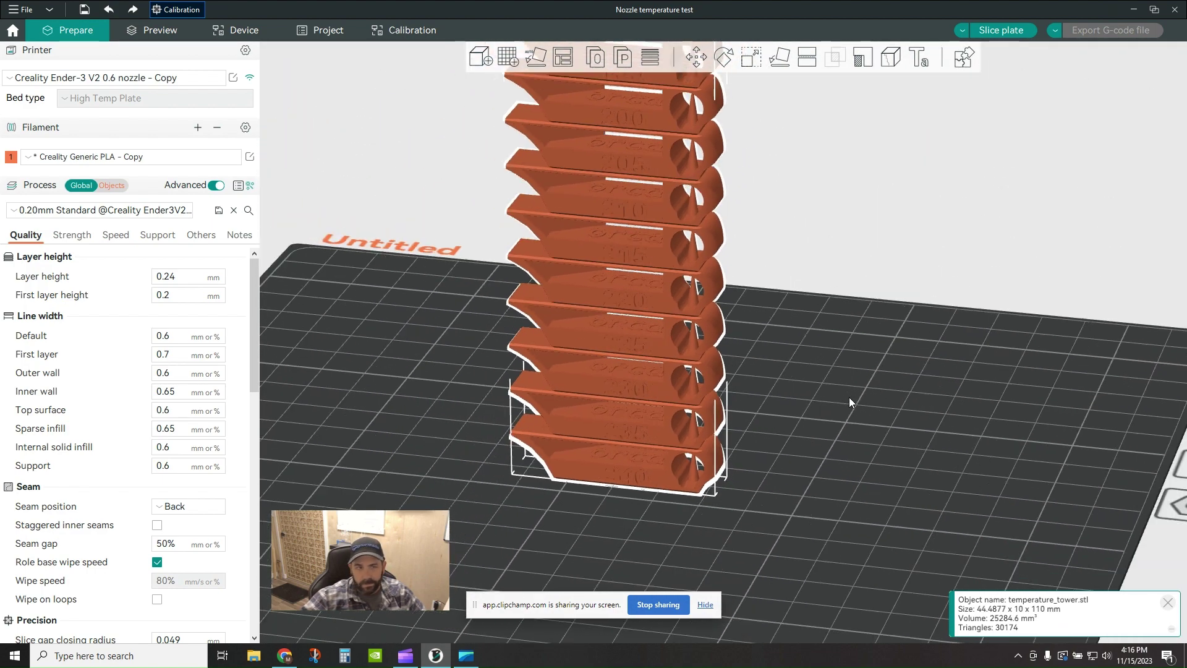
pyautogui.scroll(-3, 848, 401)
pyautogui.moveTo(838, 363); pyautogui.dragTo(784, 374)
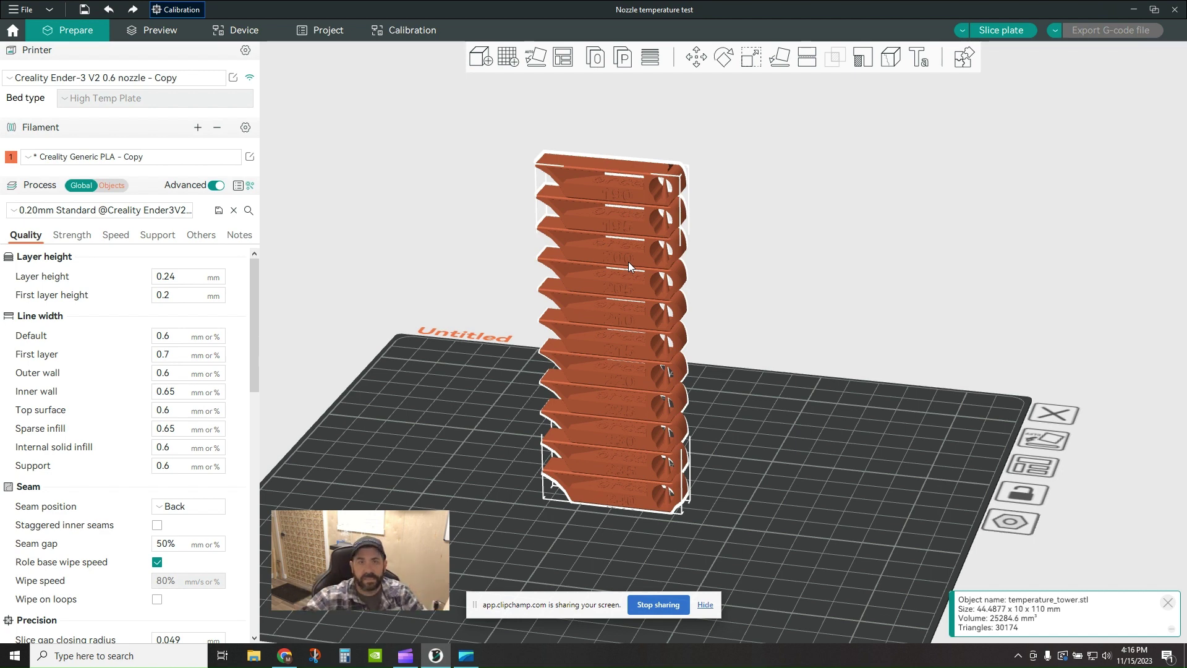
# Slice the temperature tower plate
pyautogui.click(1001, 29)
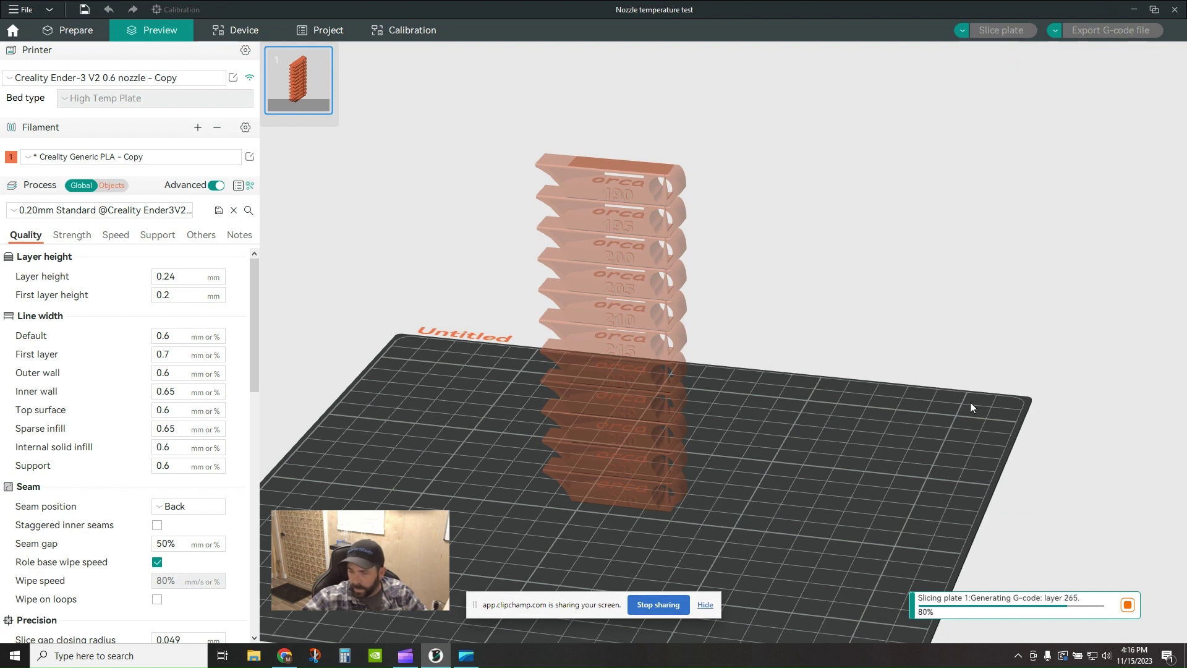